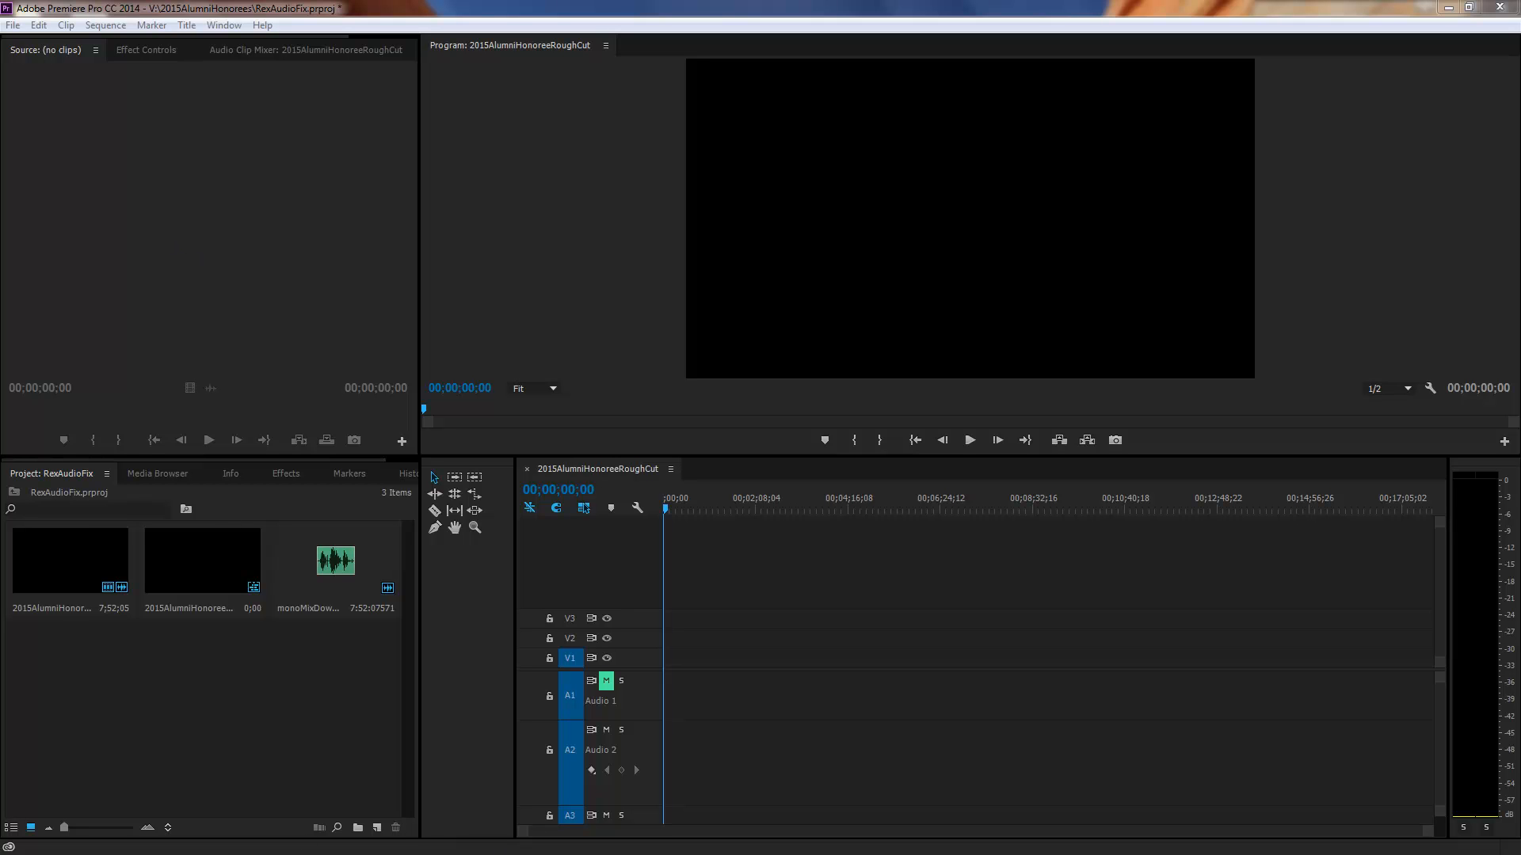
Switch to Adobe Audition and open 2015AlumniHonoreefinalCut.mp4 from the RoughCuts folder inside 2015AlumniHonorees on the V: drive
key("super")
left_click(614, 828)
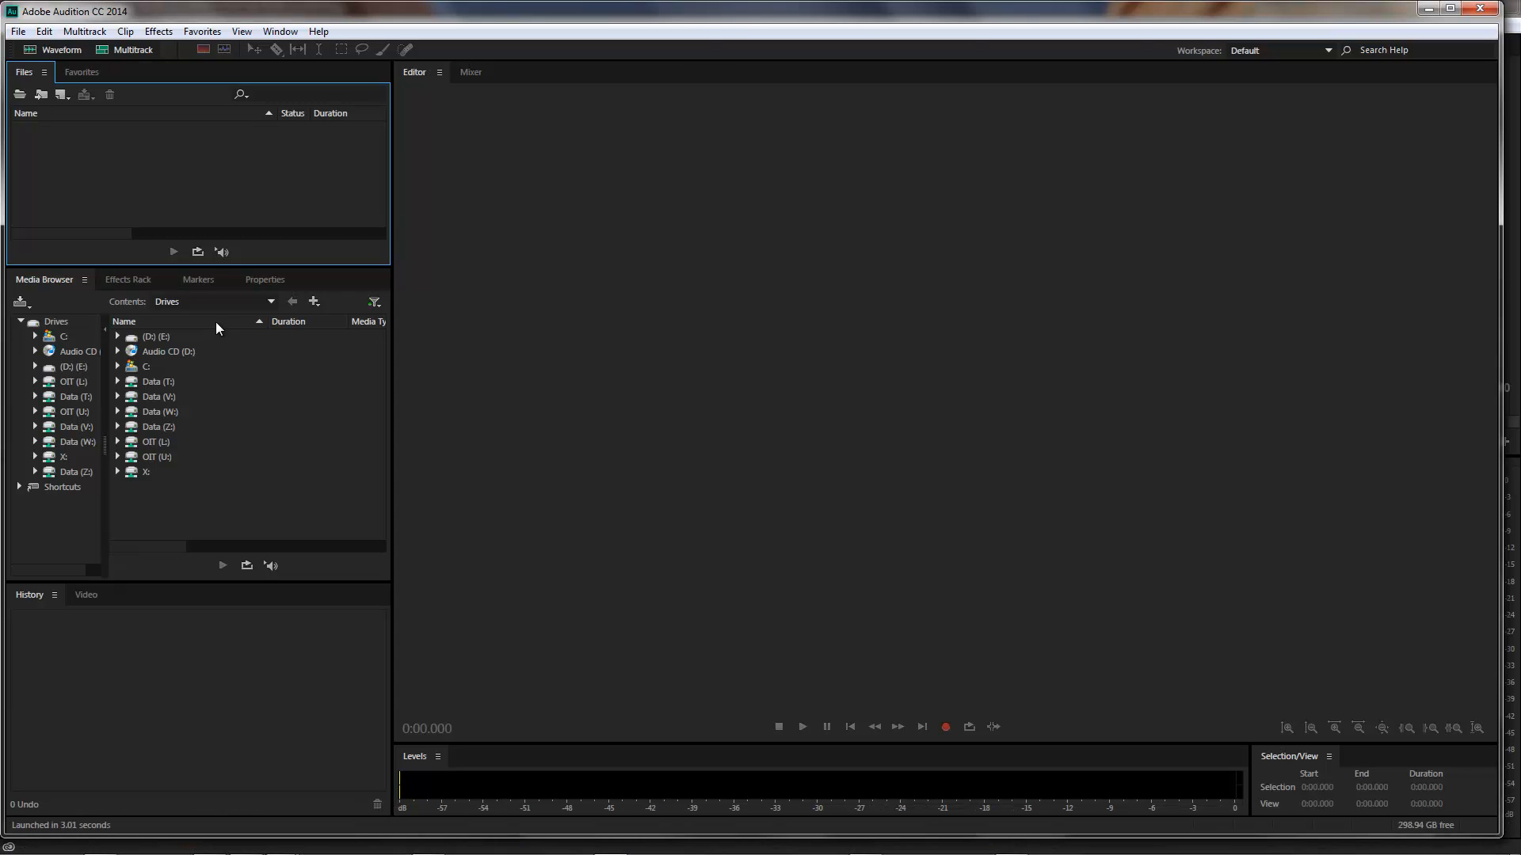
double_click(199, 175)
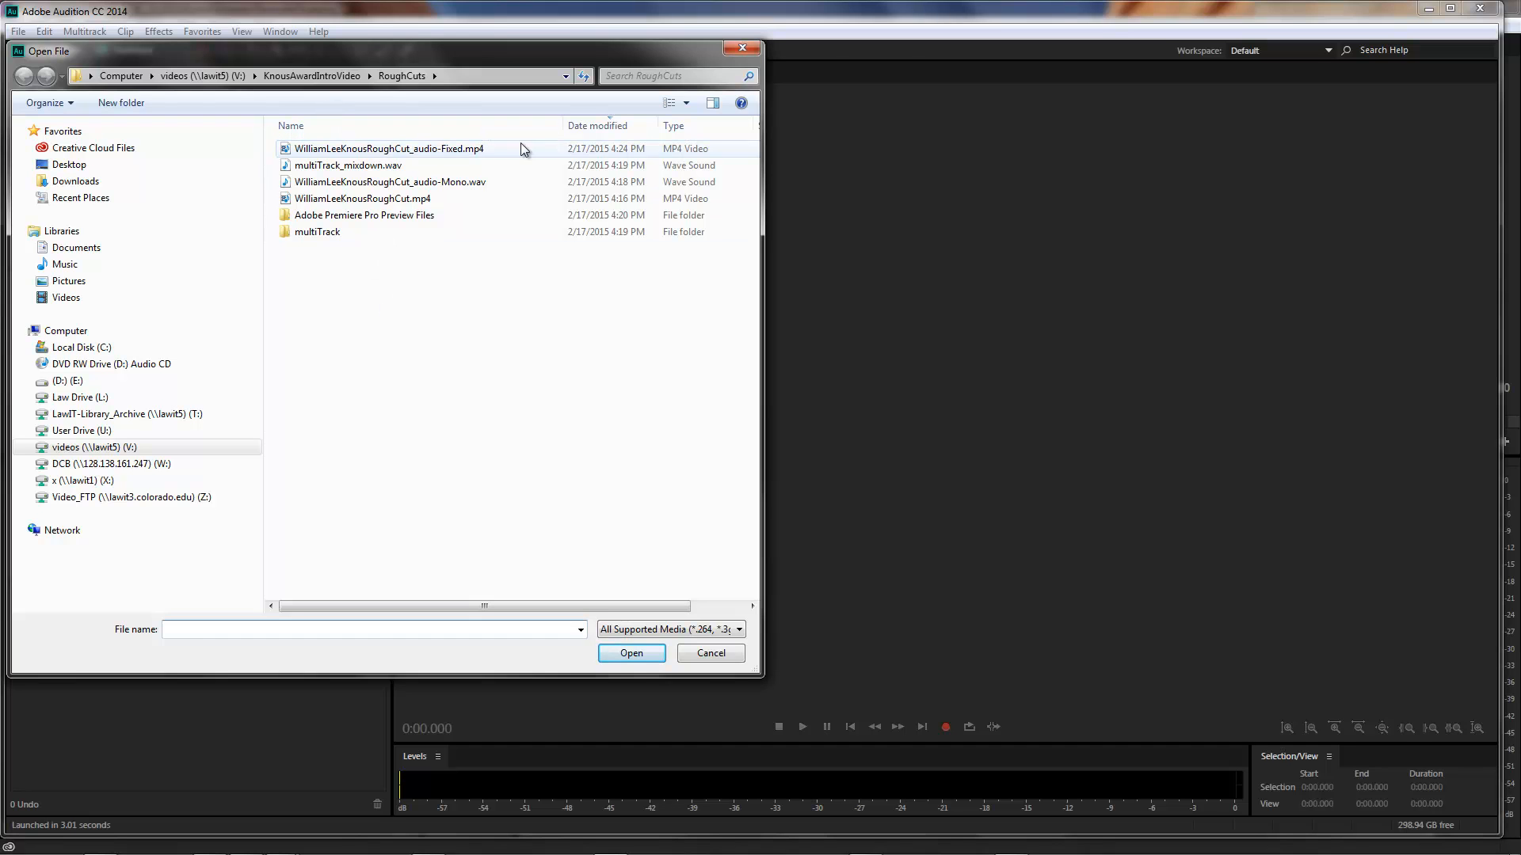
left_click(211, 77)
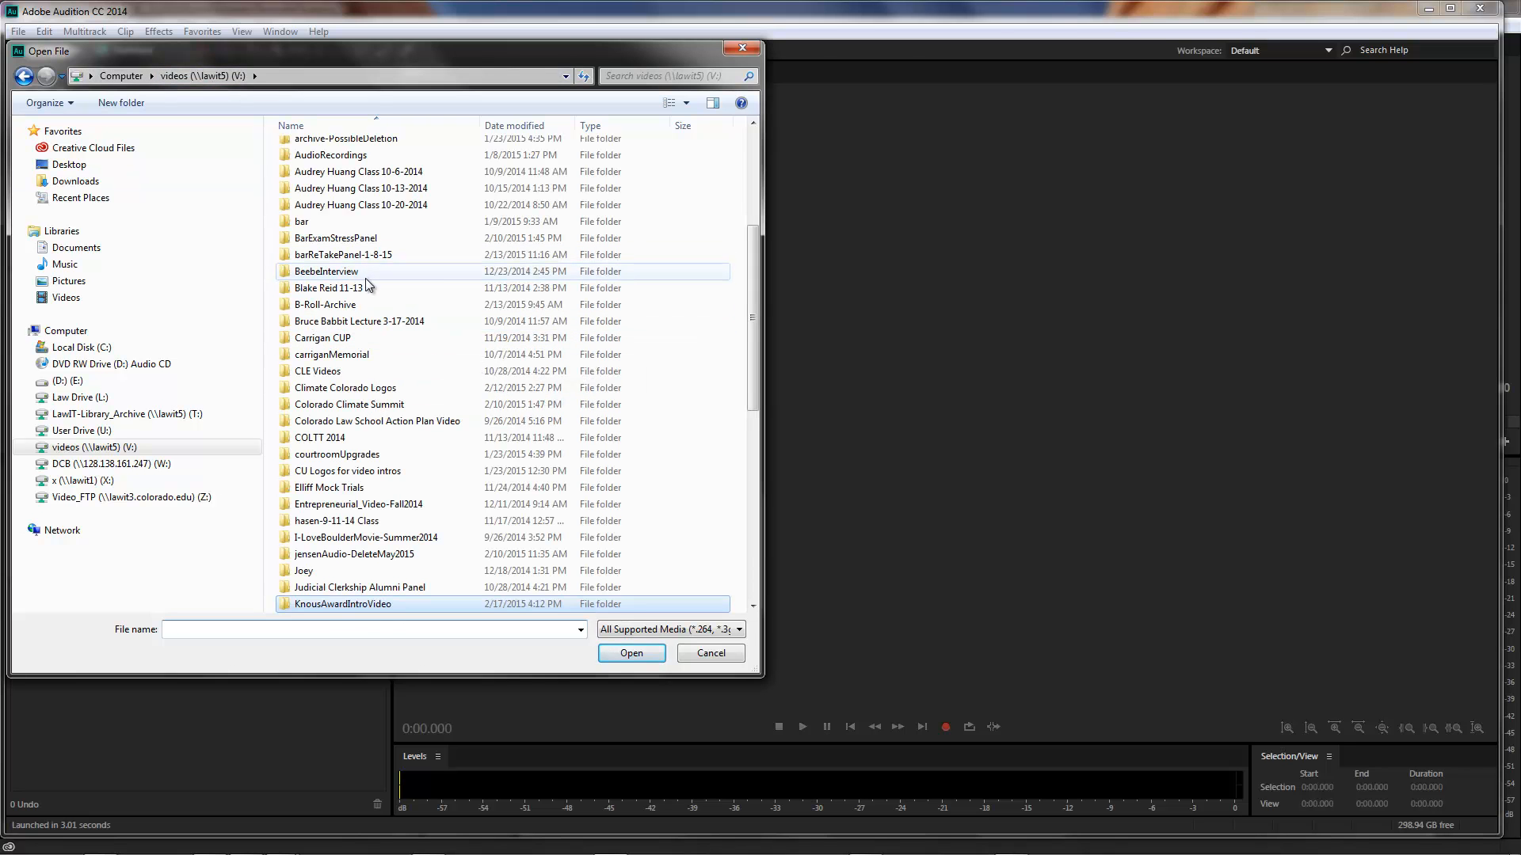
left_click_drag(753, 296, 753, 201)
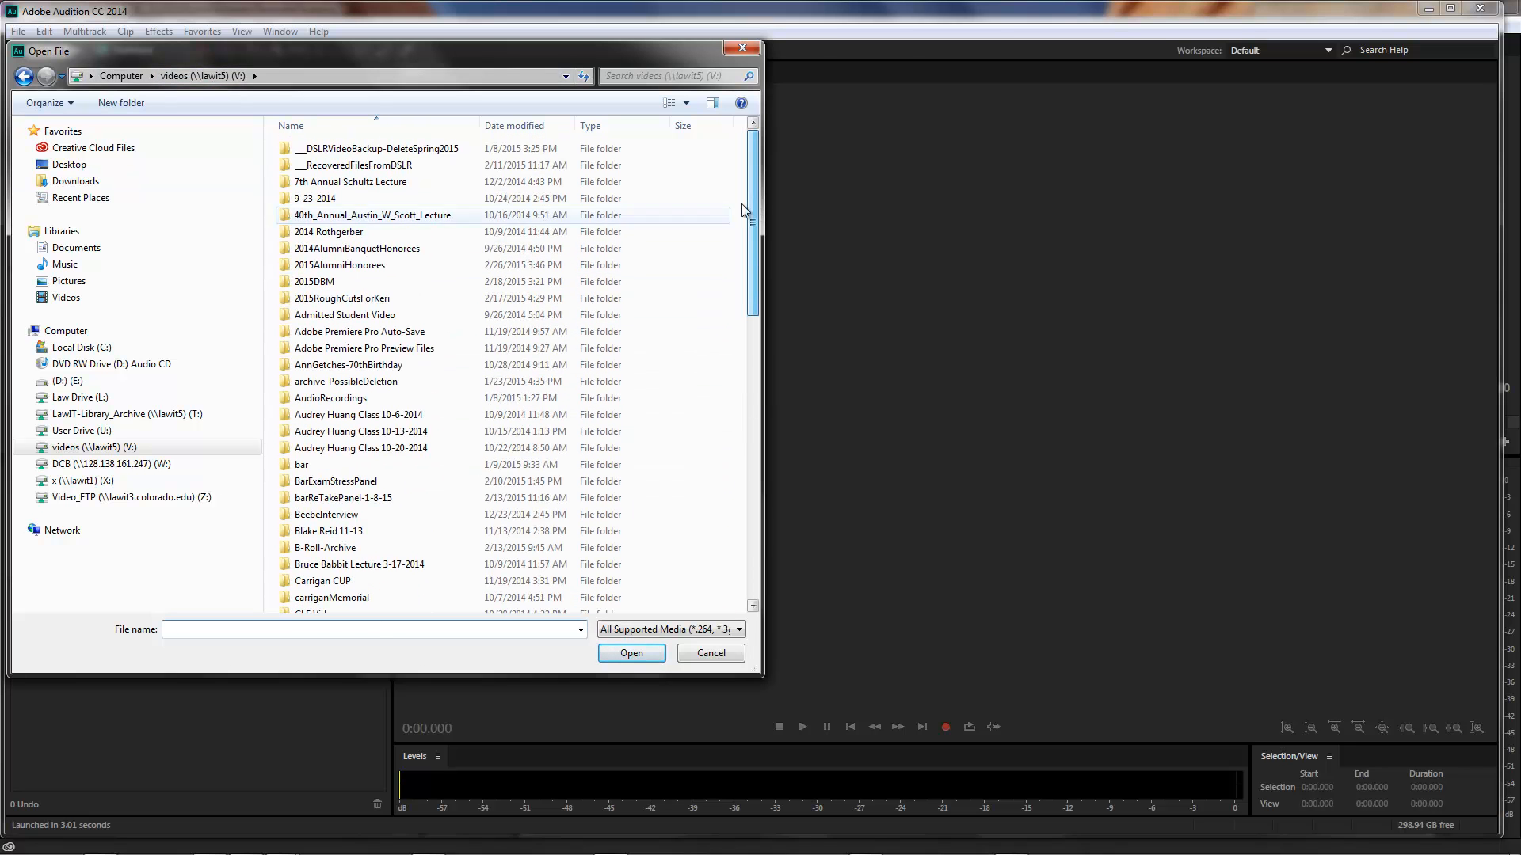
double_click(372, 271)
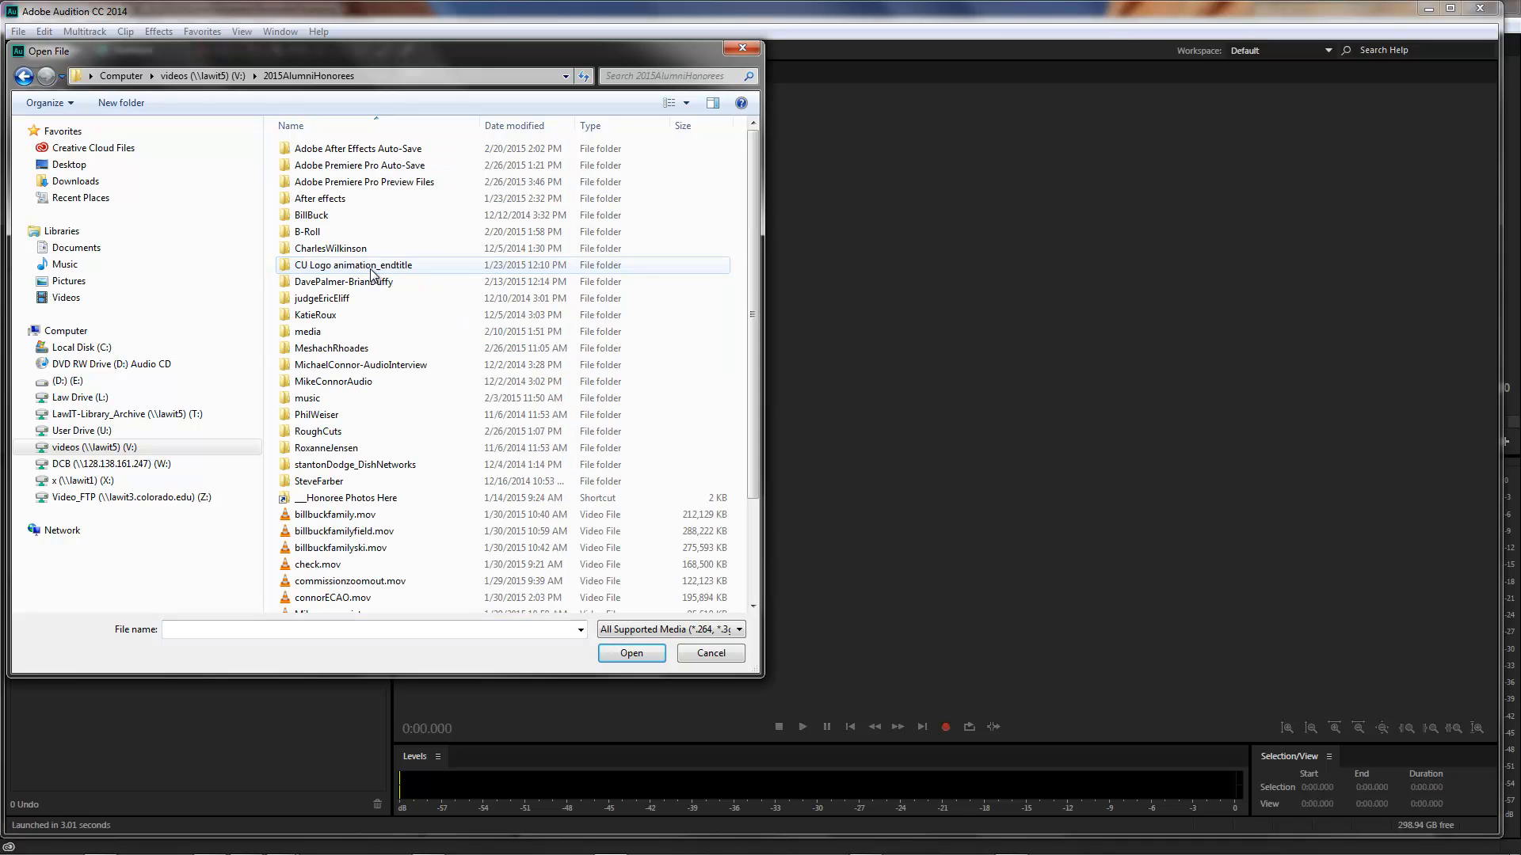
double_click(337, 432)
double_click(332, 149)
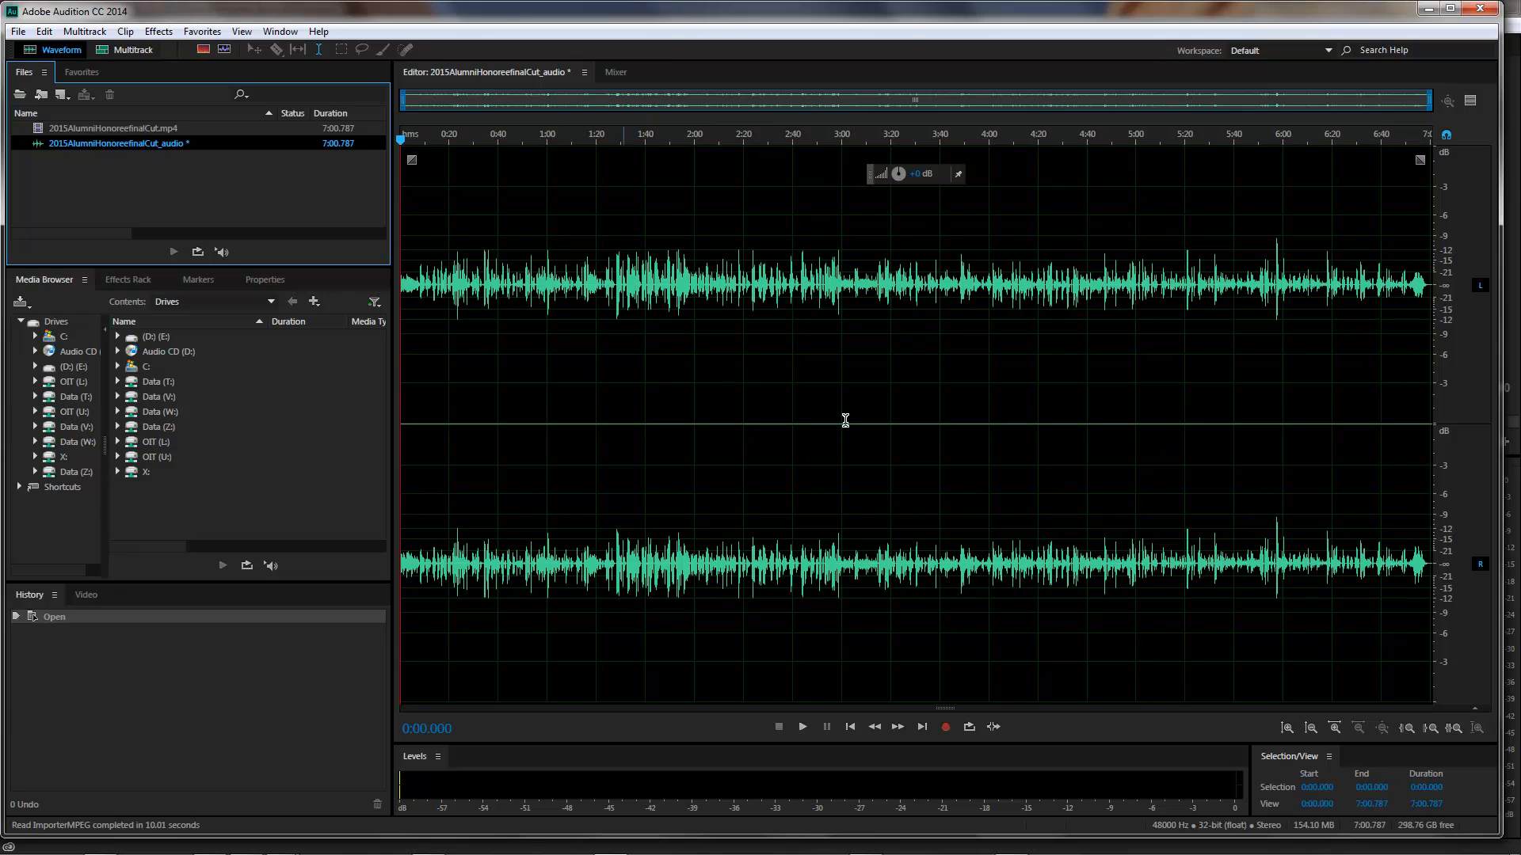
Play the opening seconds of the audio while raising the system volume, and return the playhead to the start
left_click(802, 728)
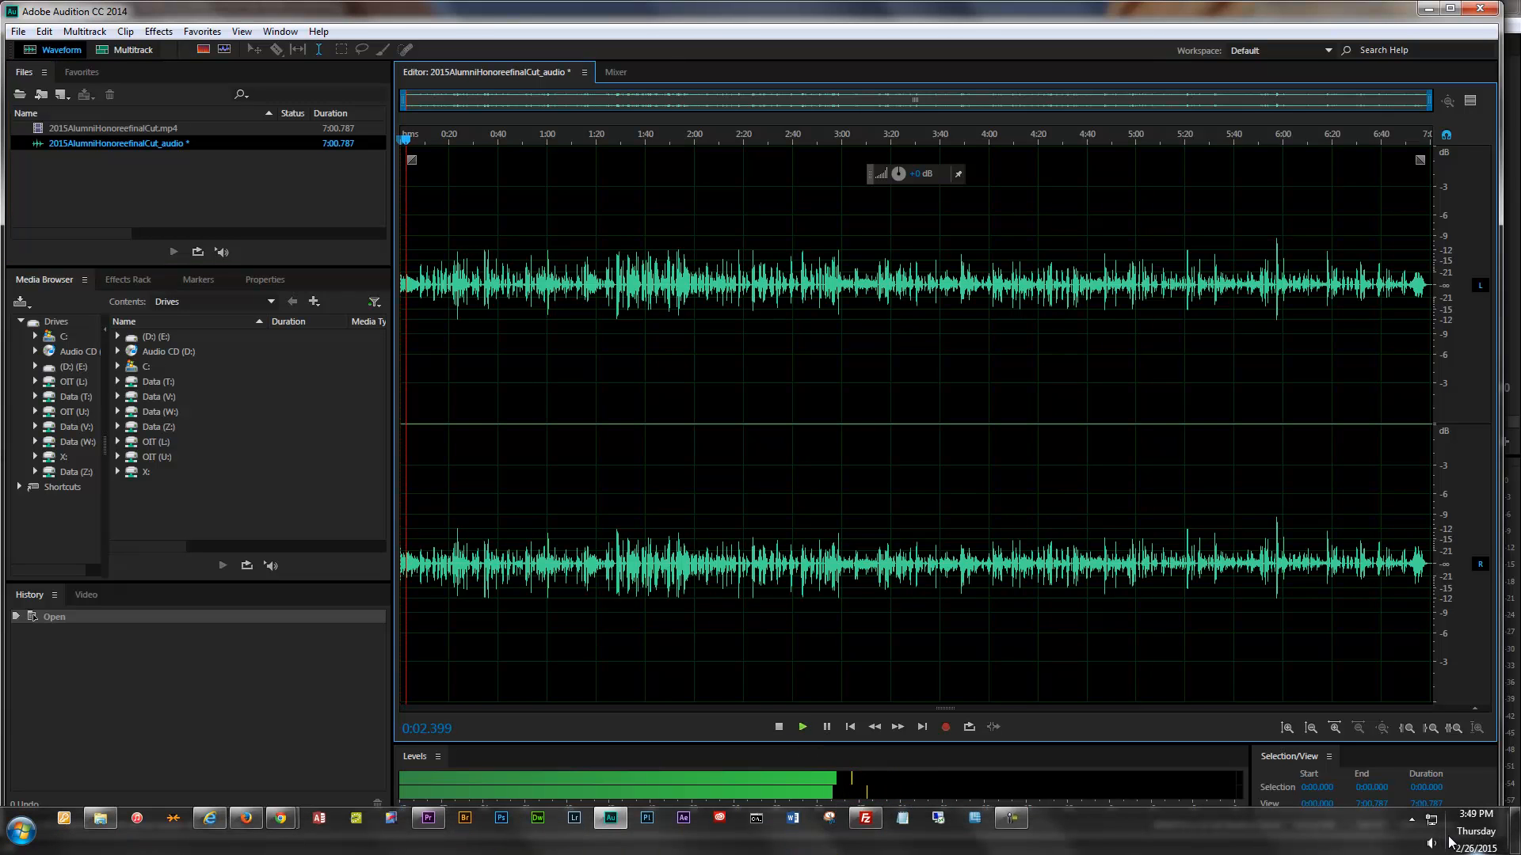
left_click(1431, 850)
left_click_drag(1428, 723, 1435, 675)
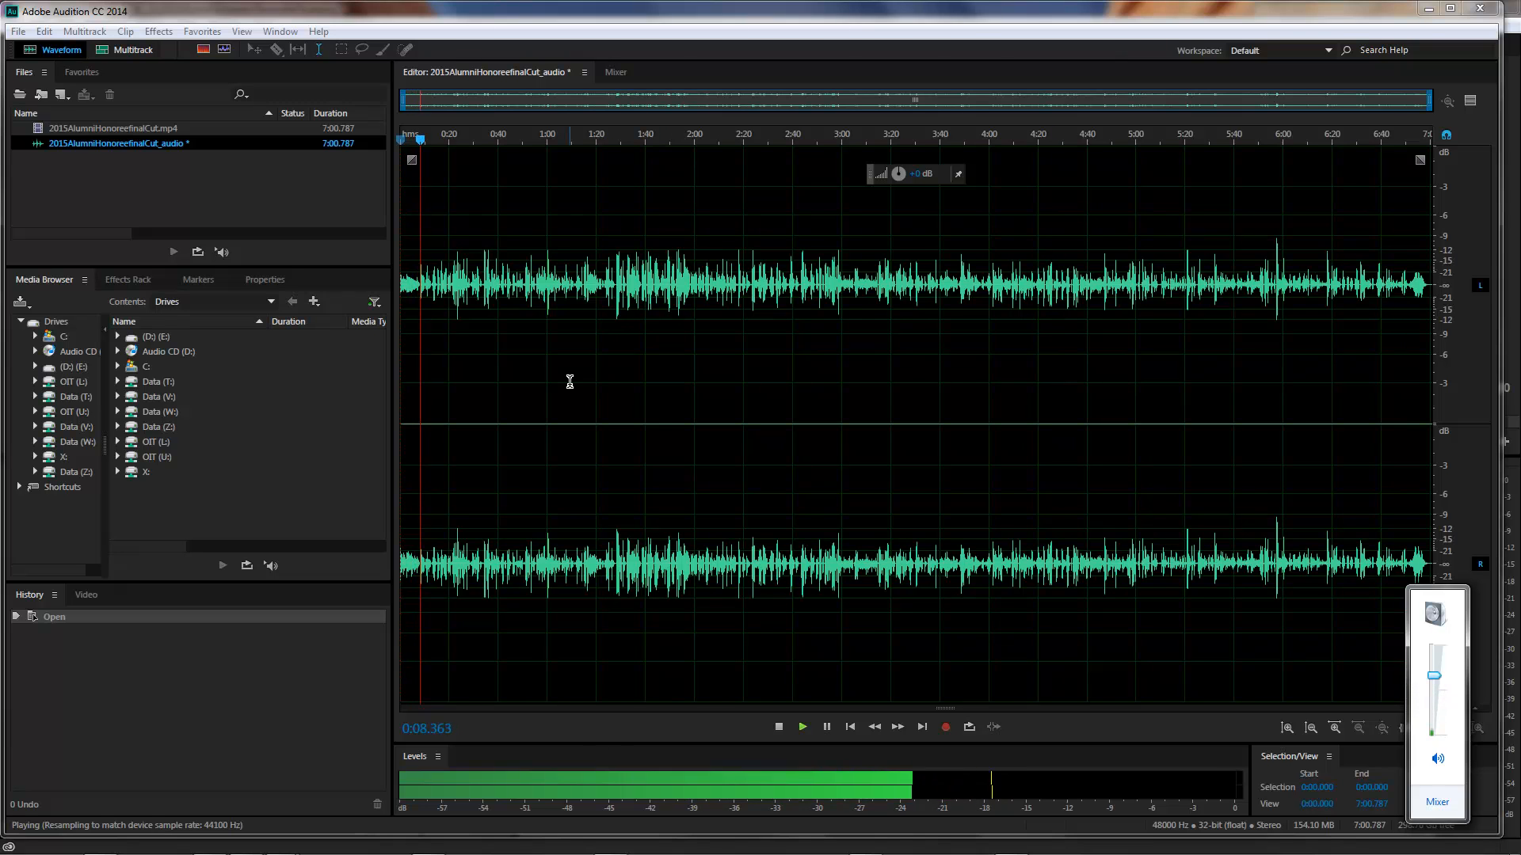
left_click_drag(1430, 674, 1437, 674)
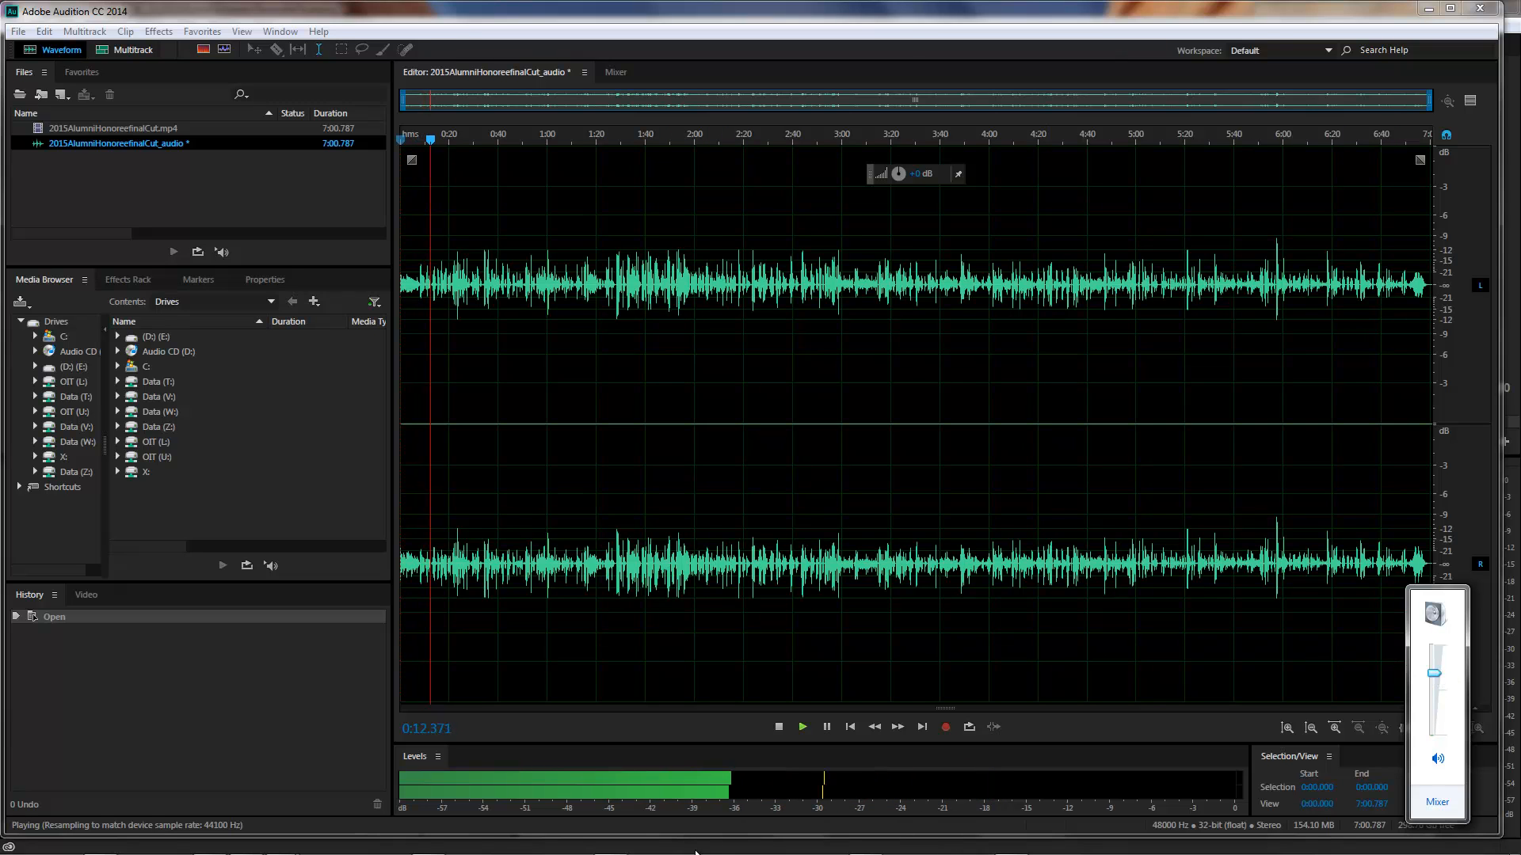
left_click(780, 727)
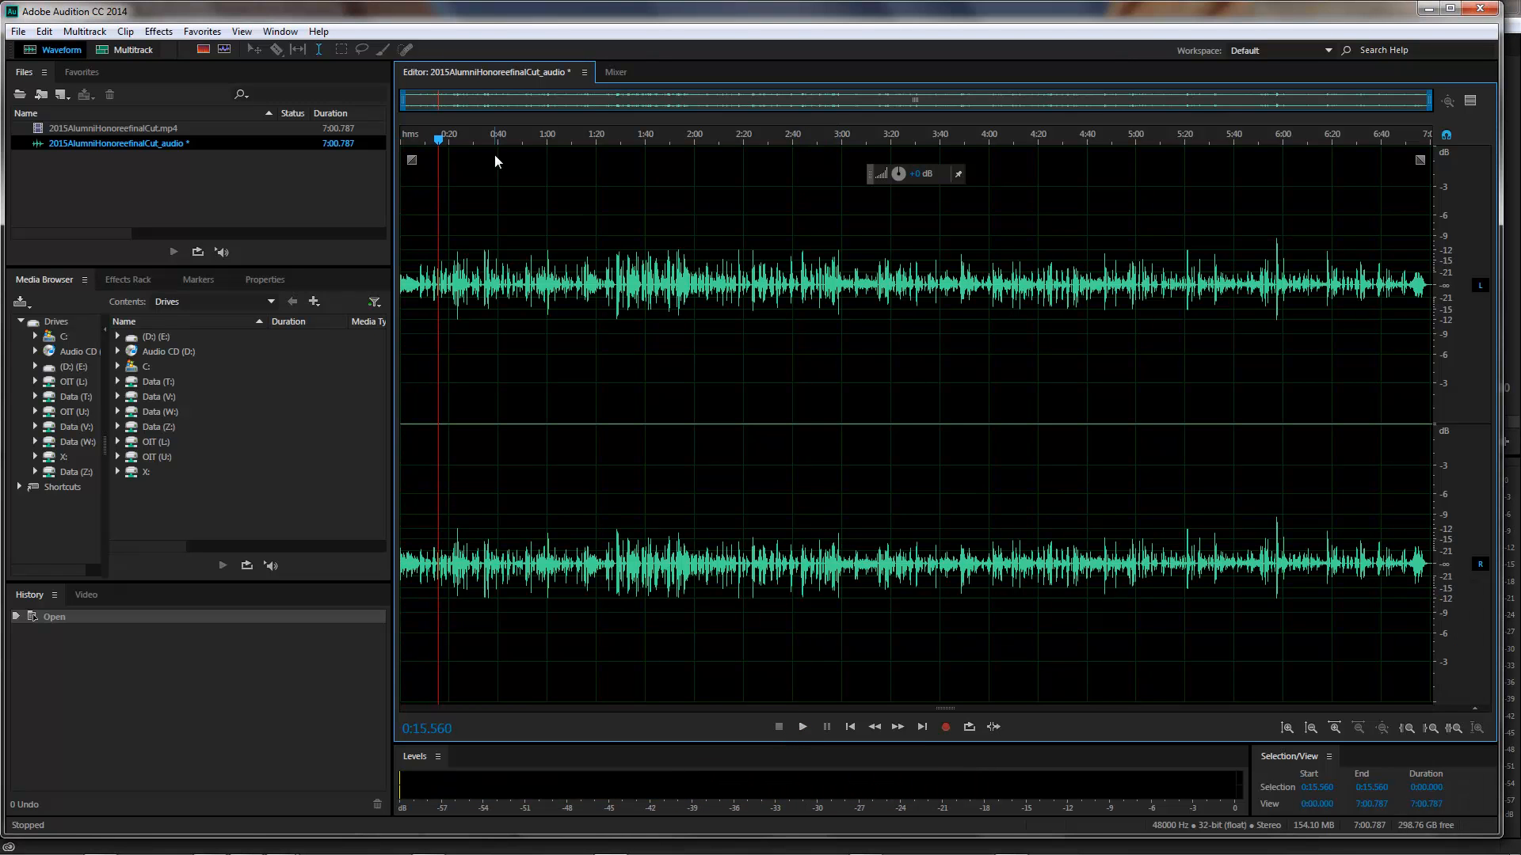
left_click(414, 155)
left_click(401, 156)
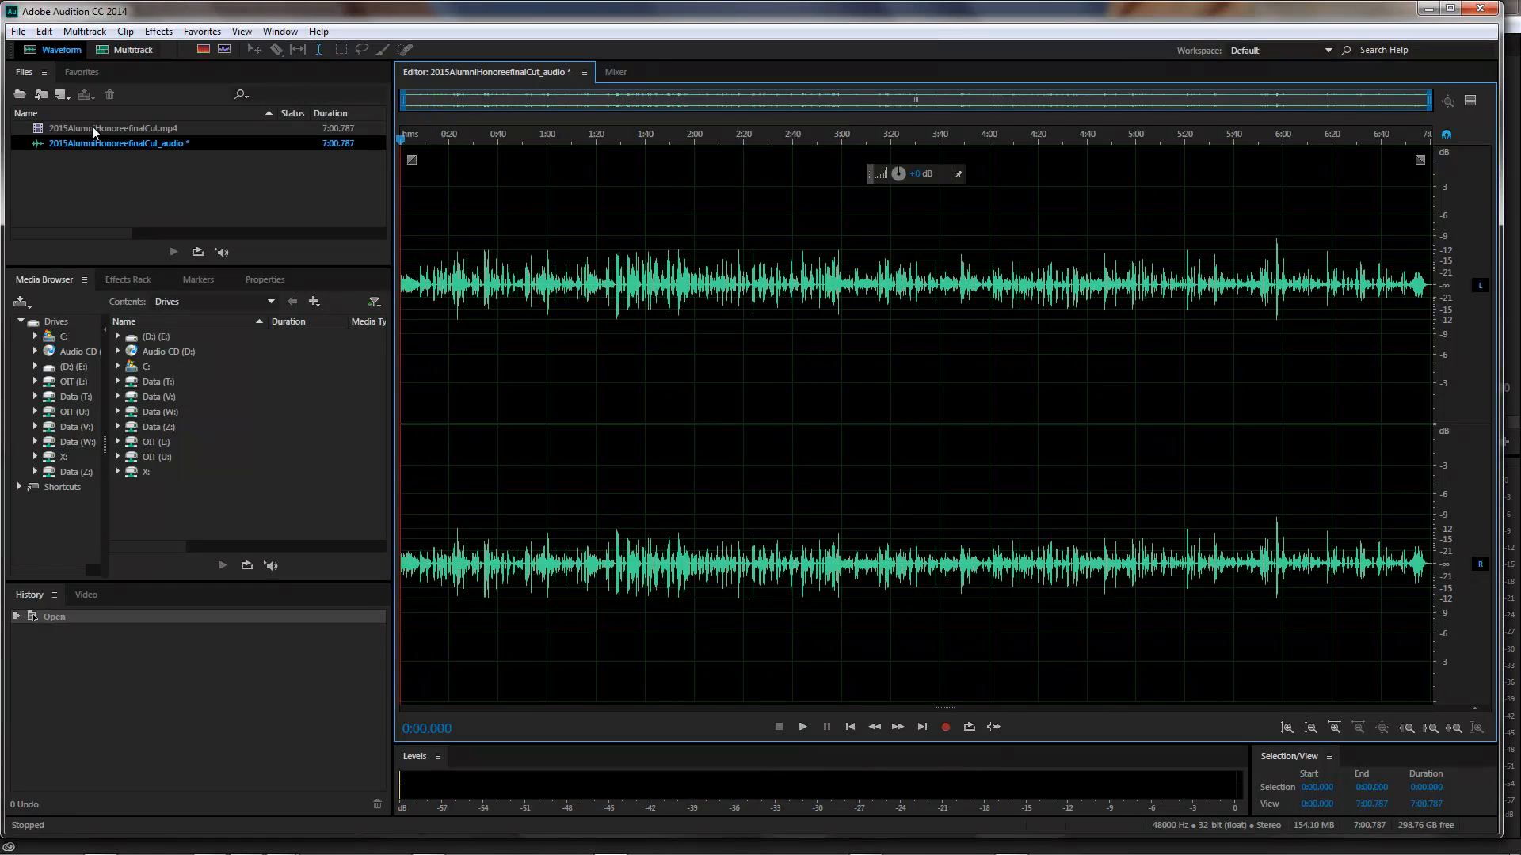
Start a file export of the open audio and keep Wave PCM (*.wav, *.bwf) as the format
left_click(18, 32)
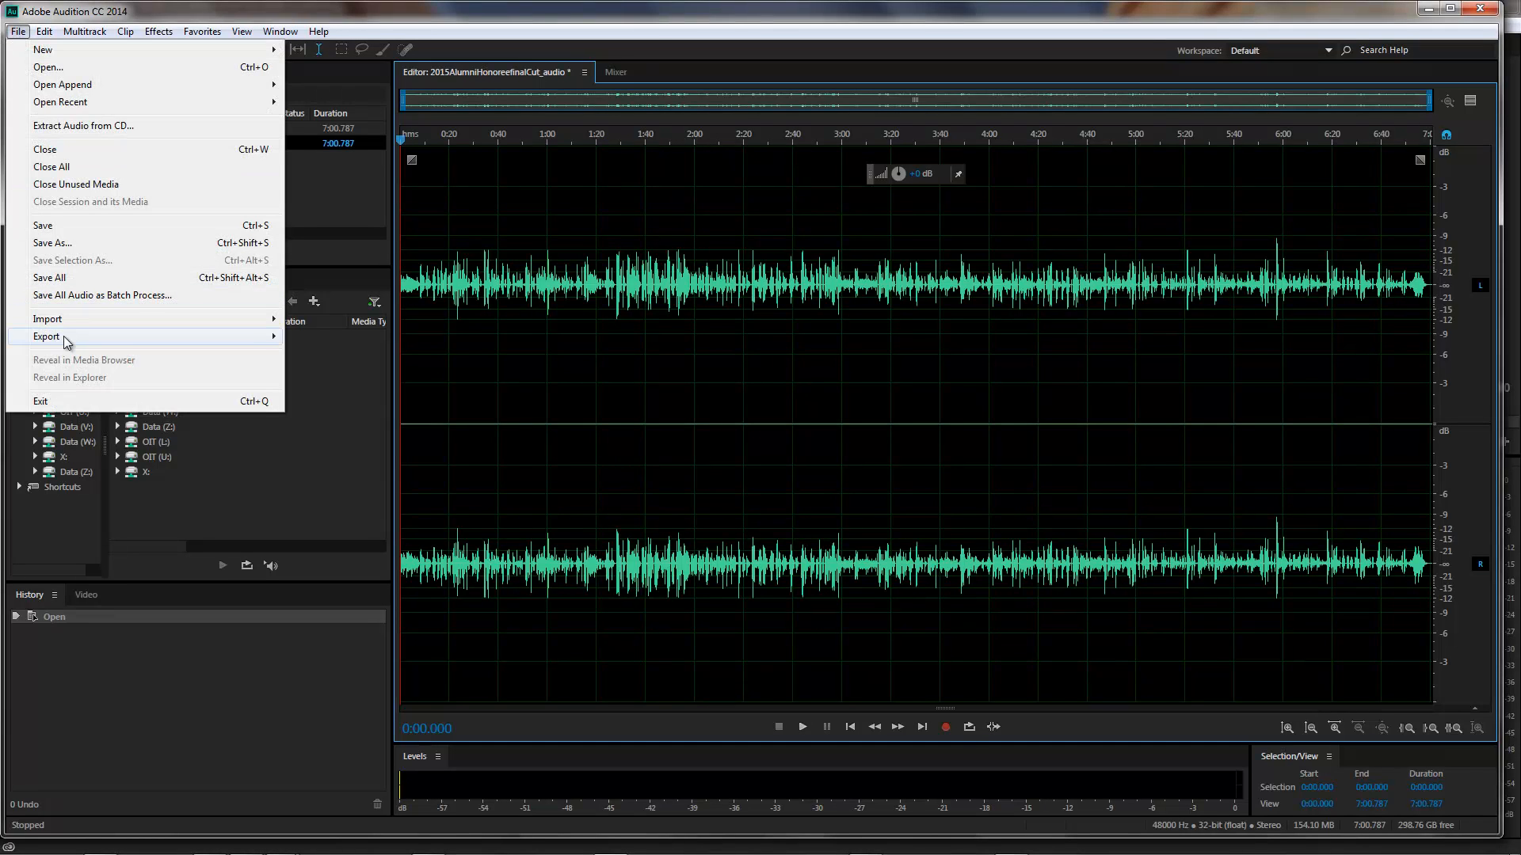
mouse_move(67, 340)
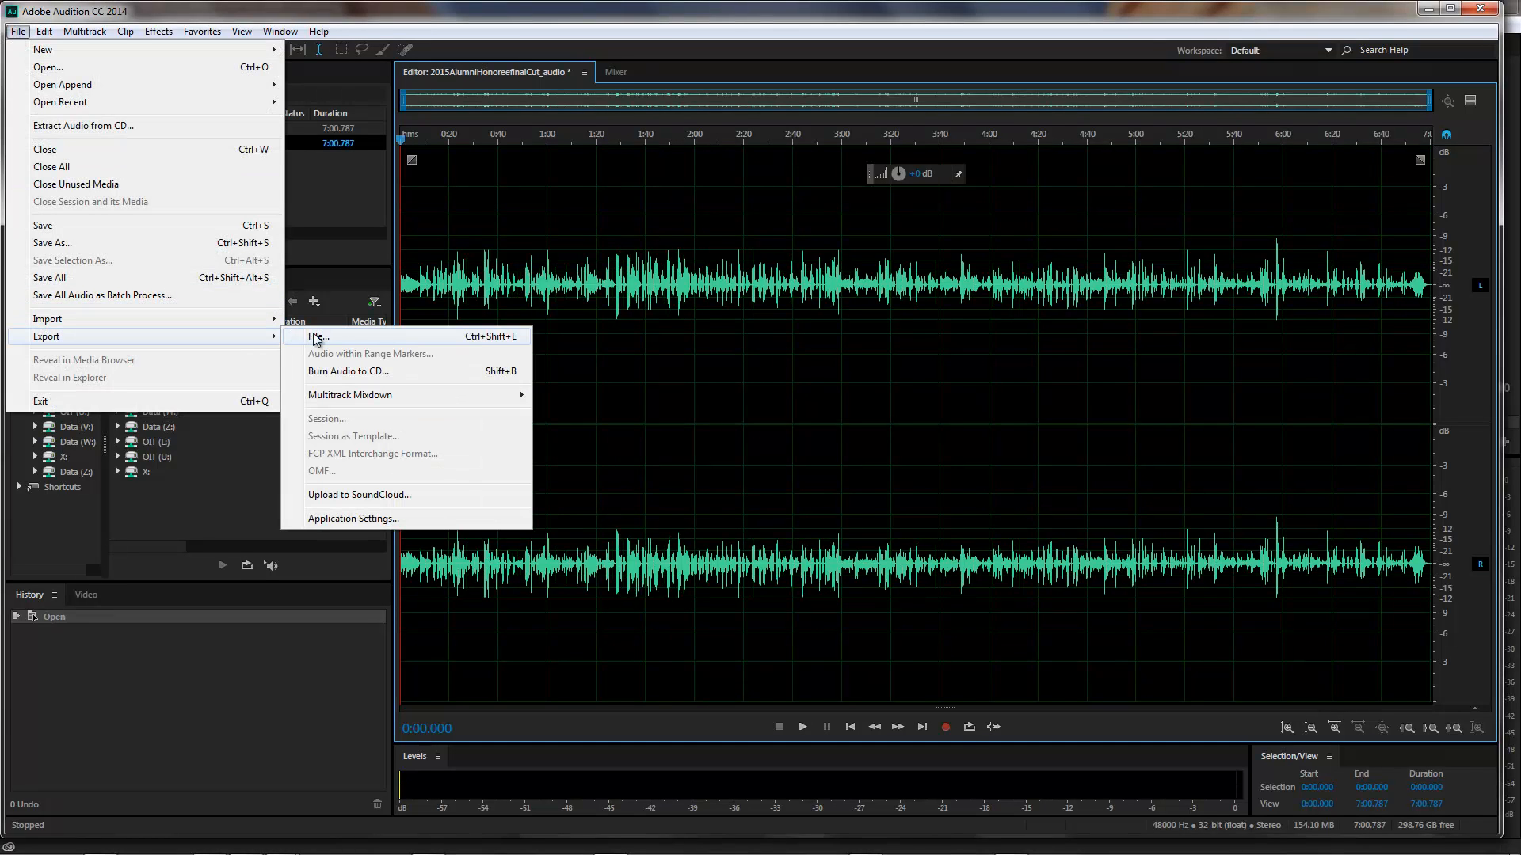
mouse_move(353, 401)
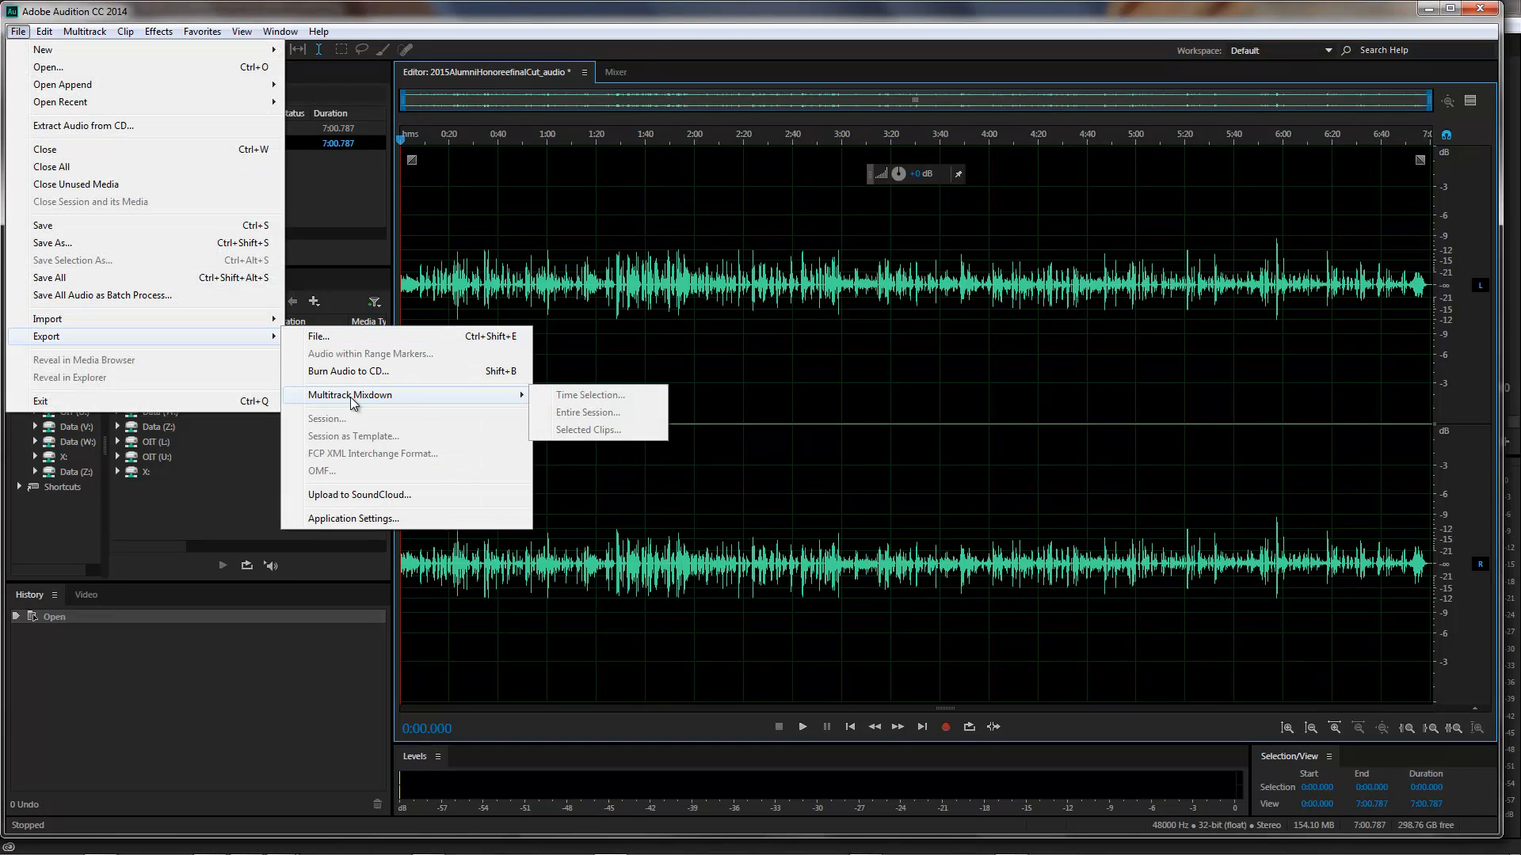
left_click(355, 336)
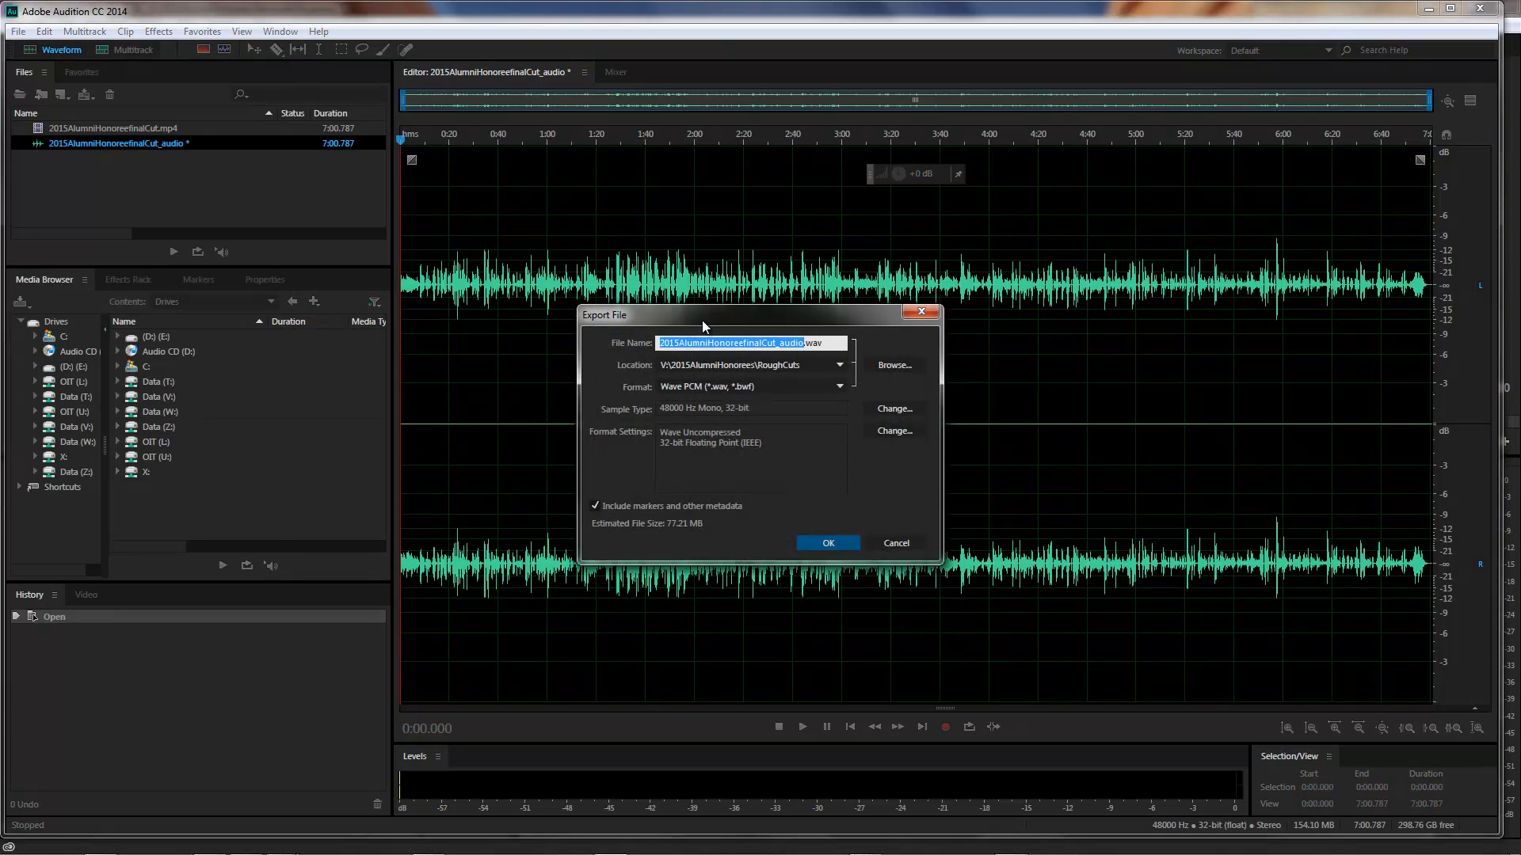
left_click_drag(701, 317, 617, 237)
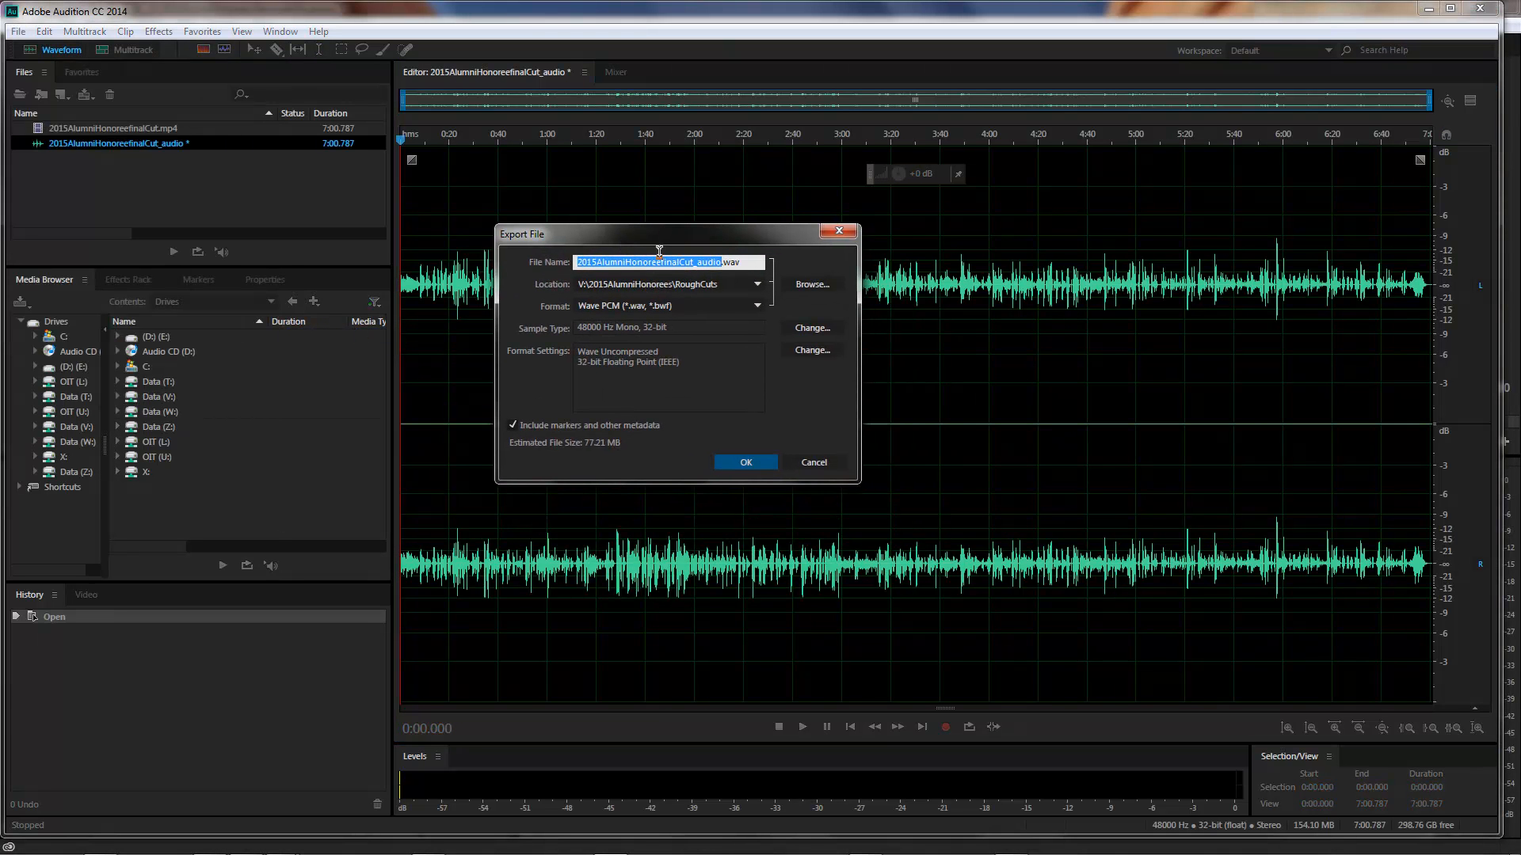
left_click(759, 307)
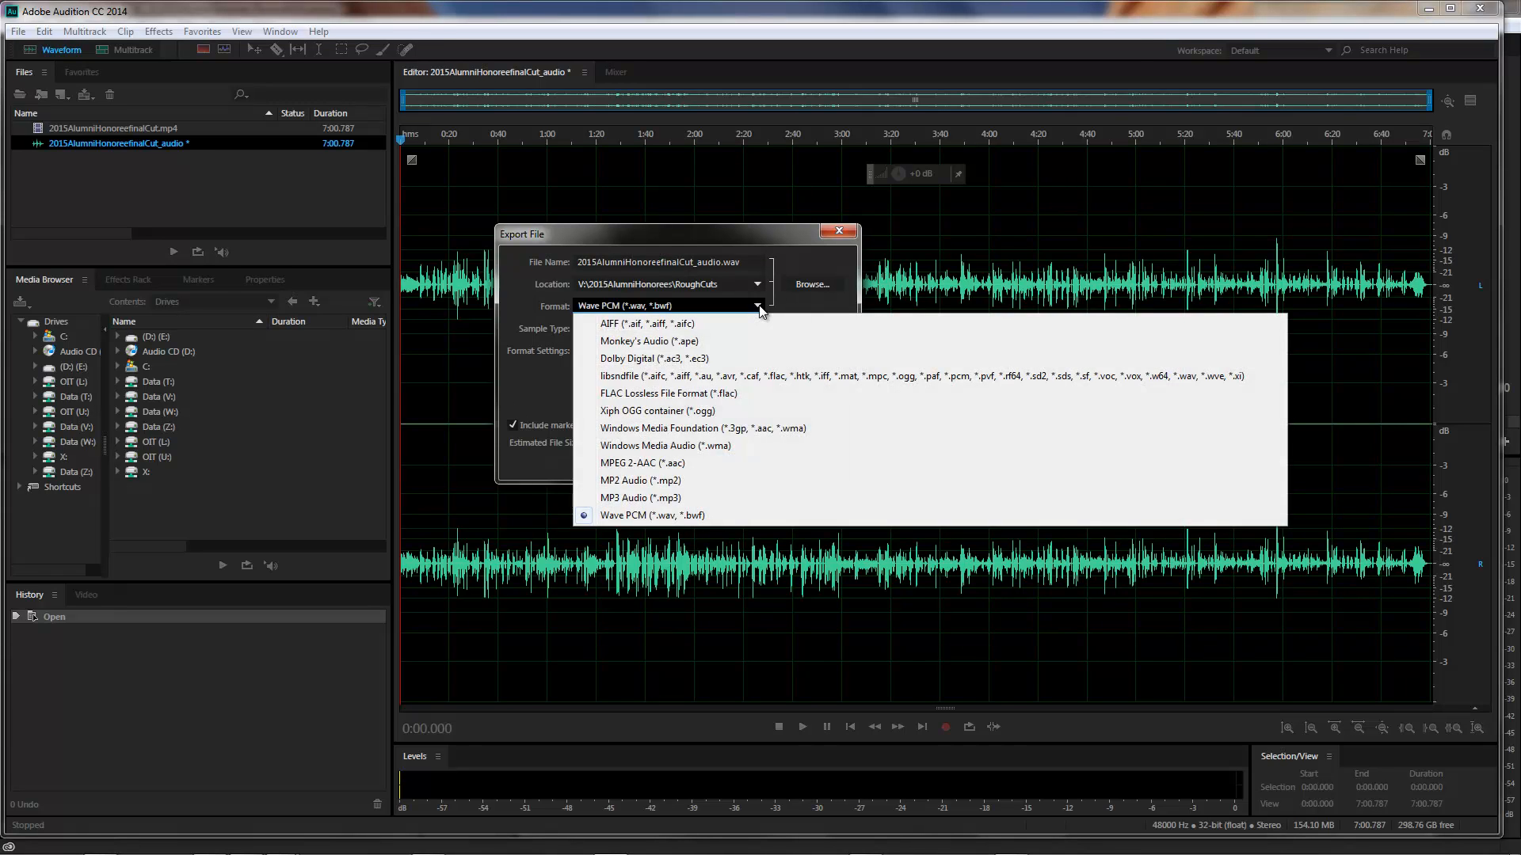
left_click(759, 308)
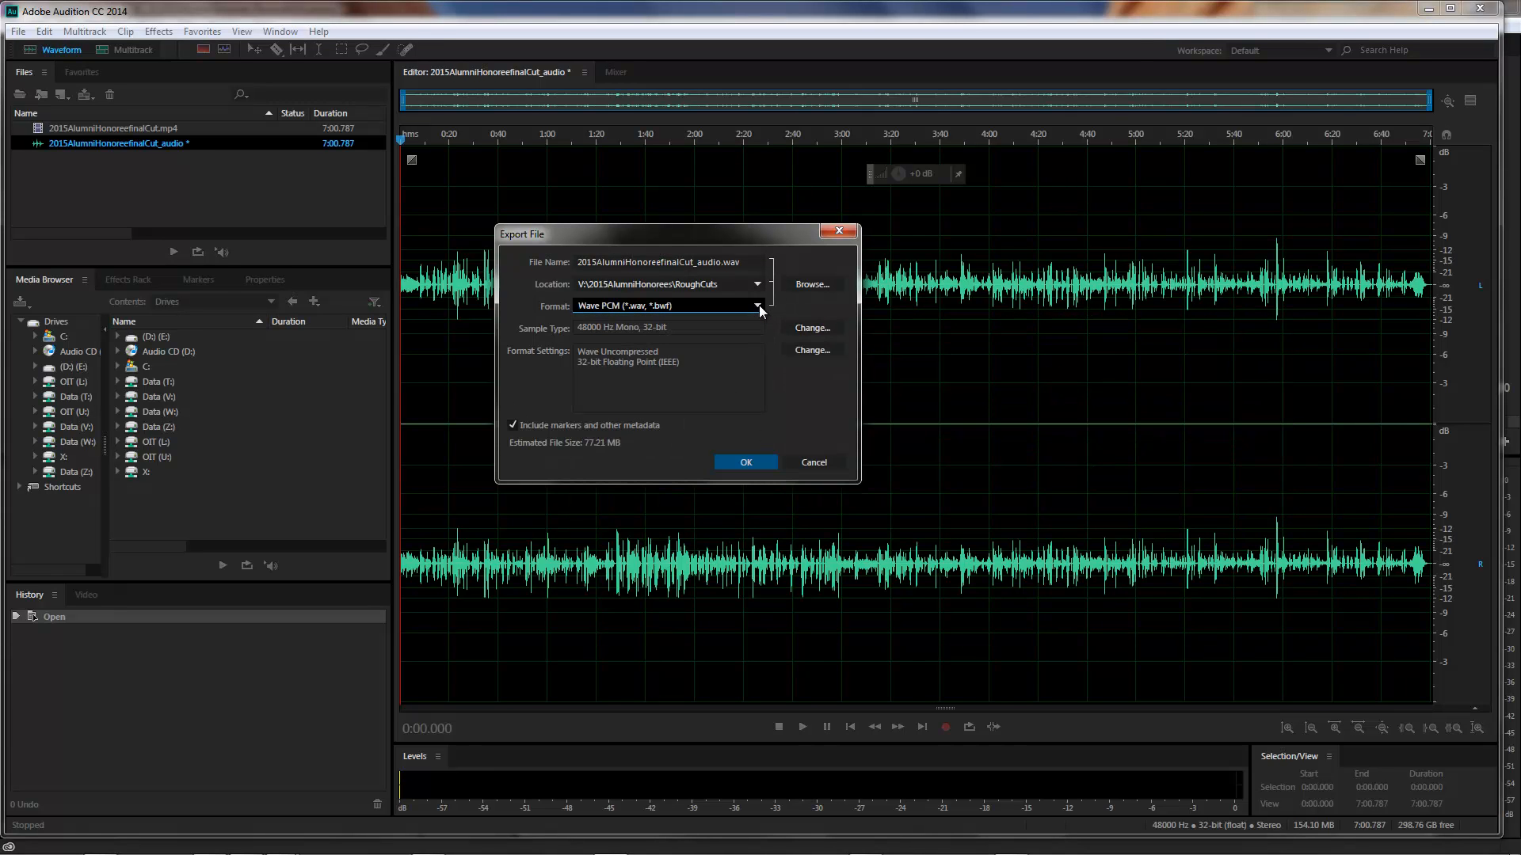
Raise the left mix percentage in the export's mono sample type conversion, and open the browser for its save location
left_click(812, 330)
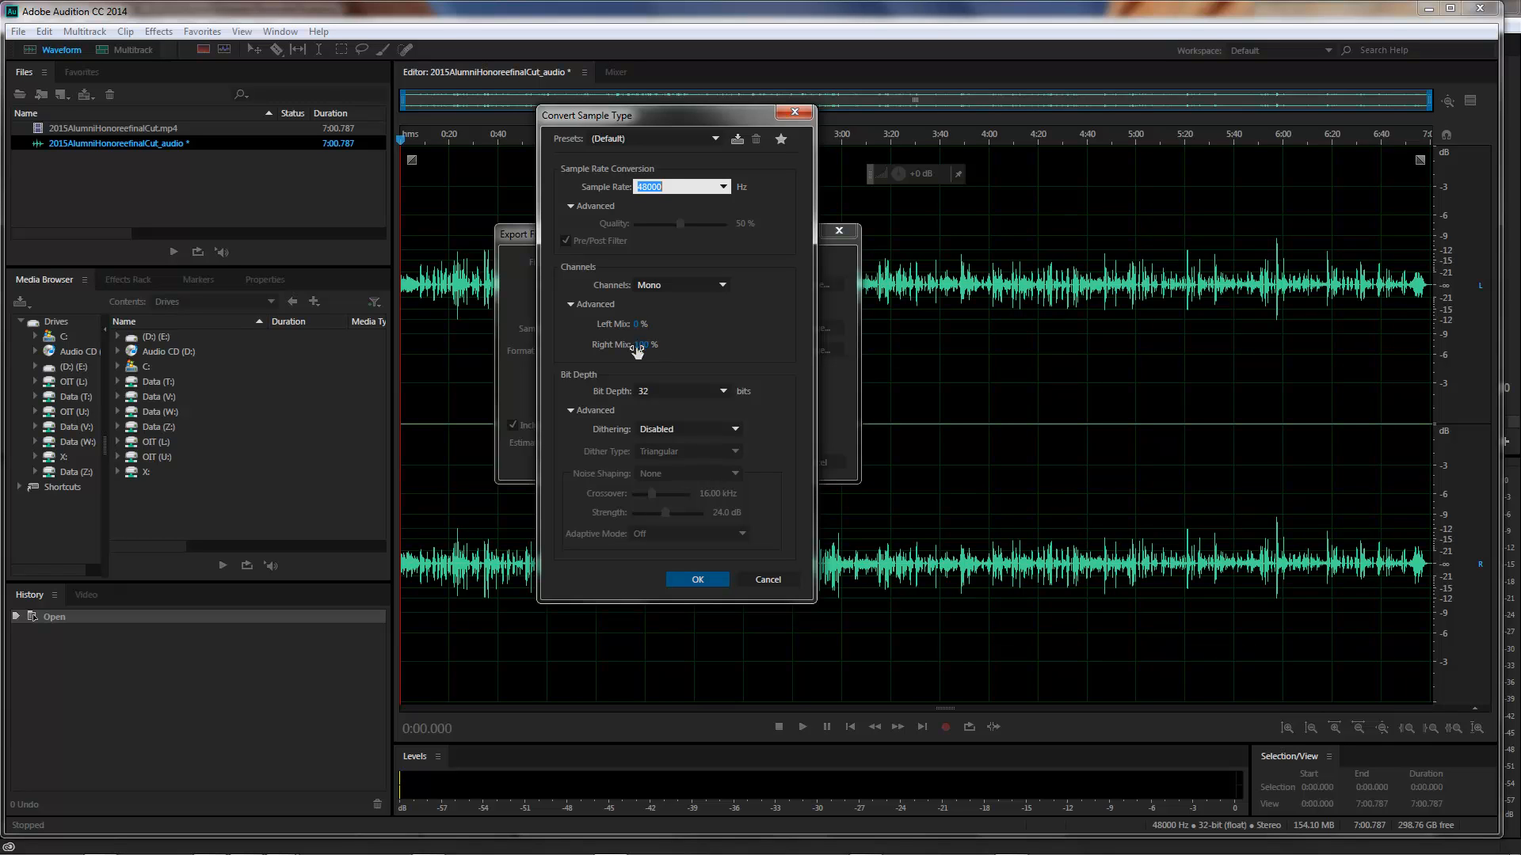
left_click_drag(638, 324, 747, 329)
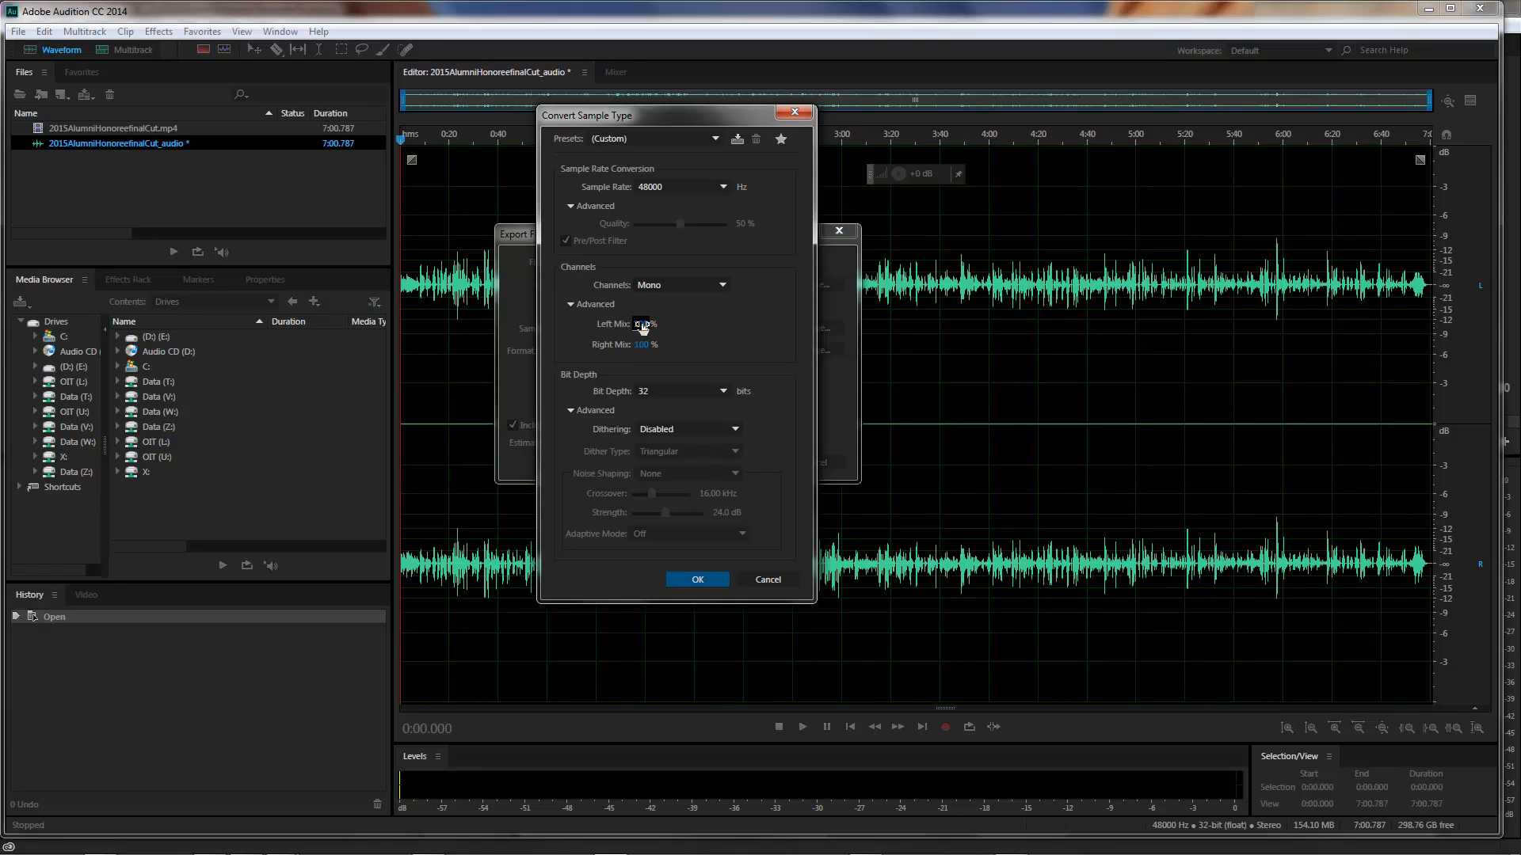
left_click(641, 325)
left_click(696, 579)
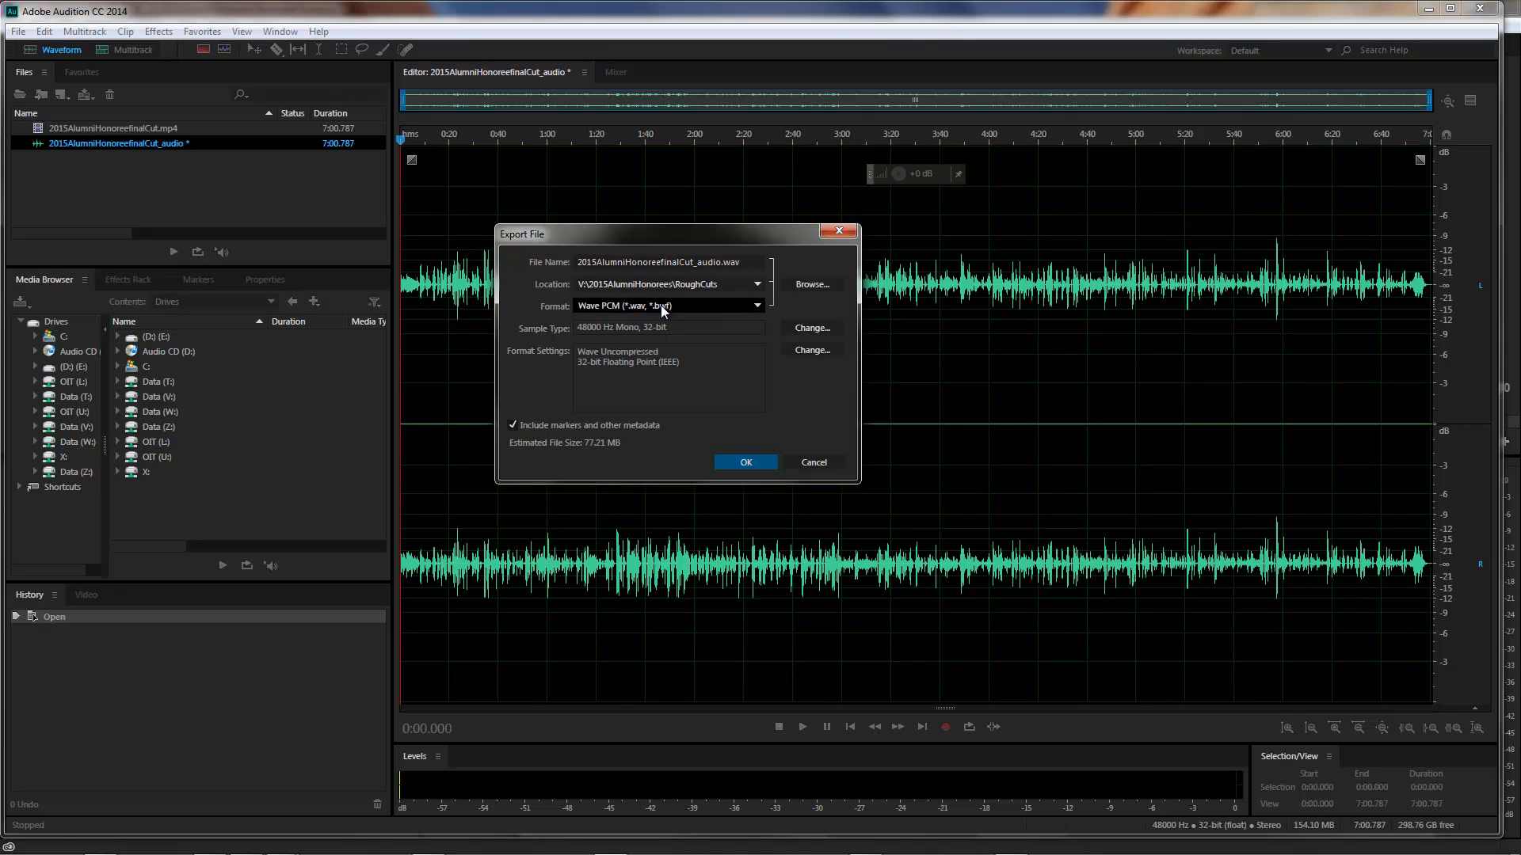
left_click(800, 287)
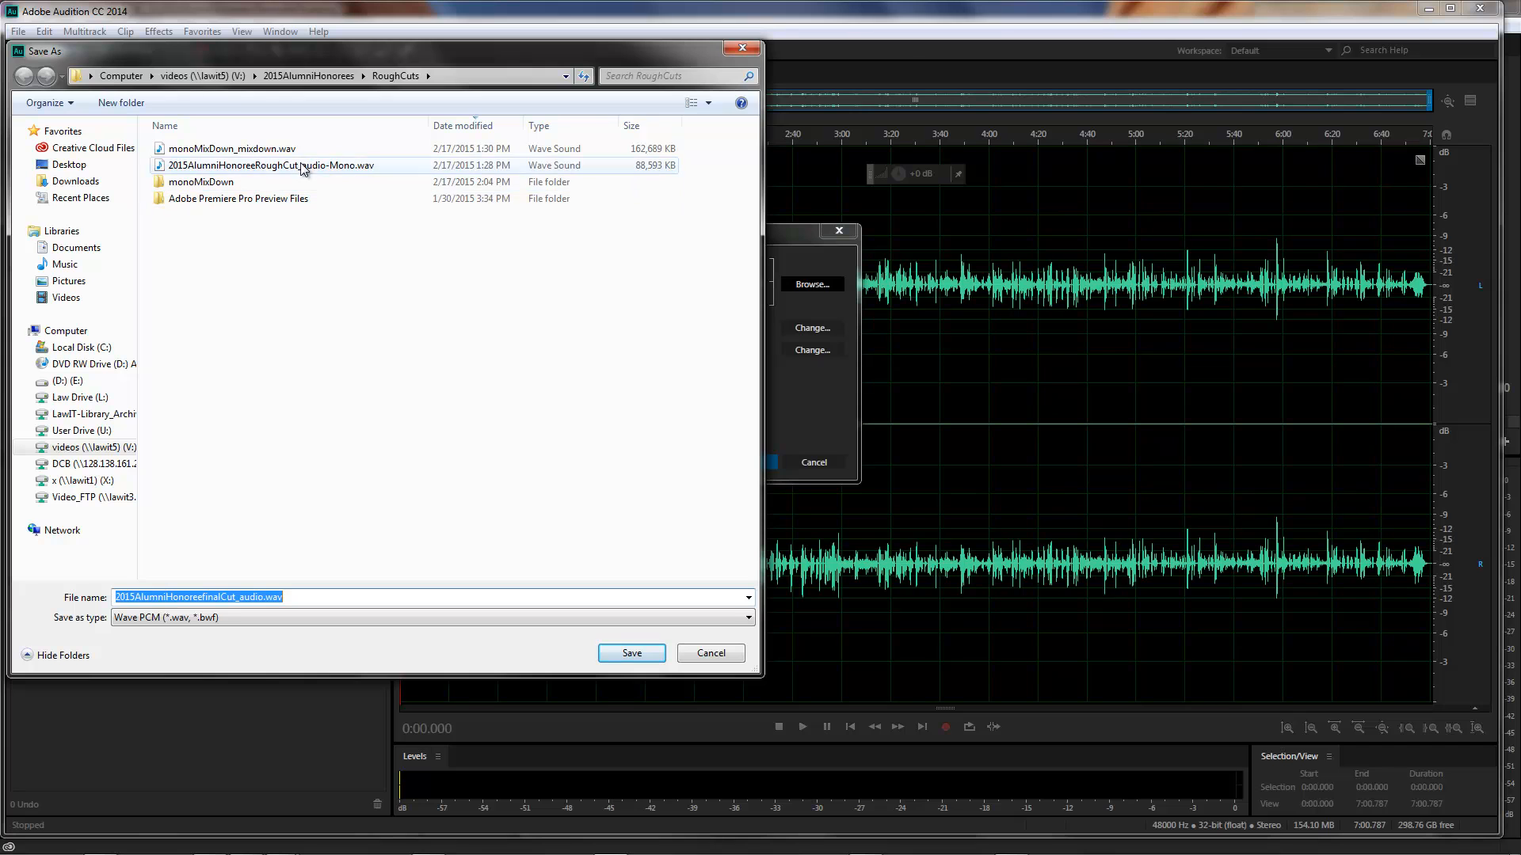
left_click(261, 149)
left_click(224, 600)
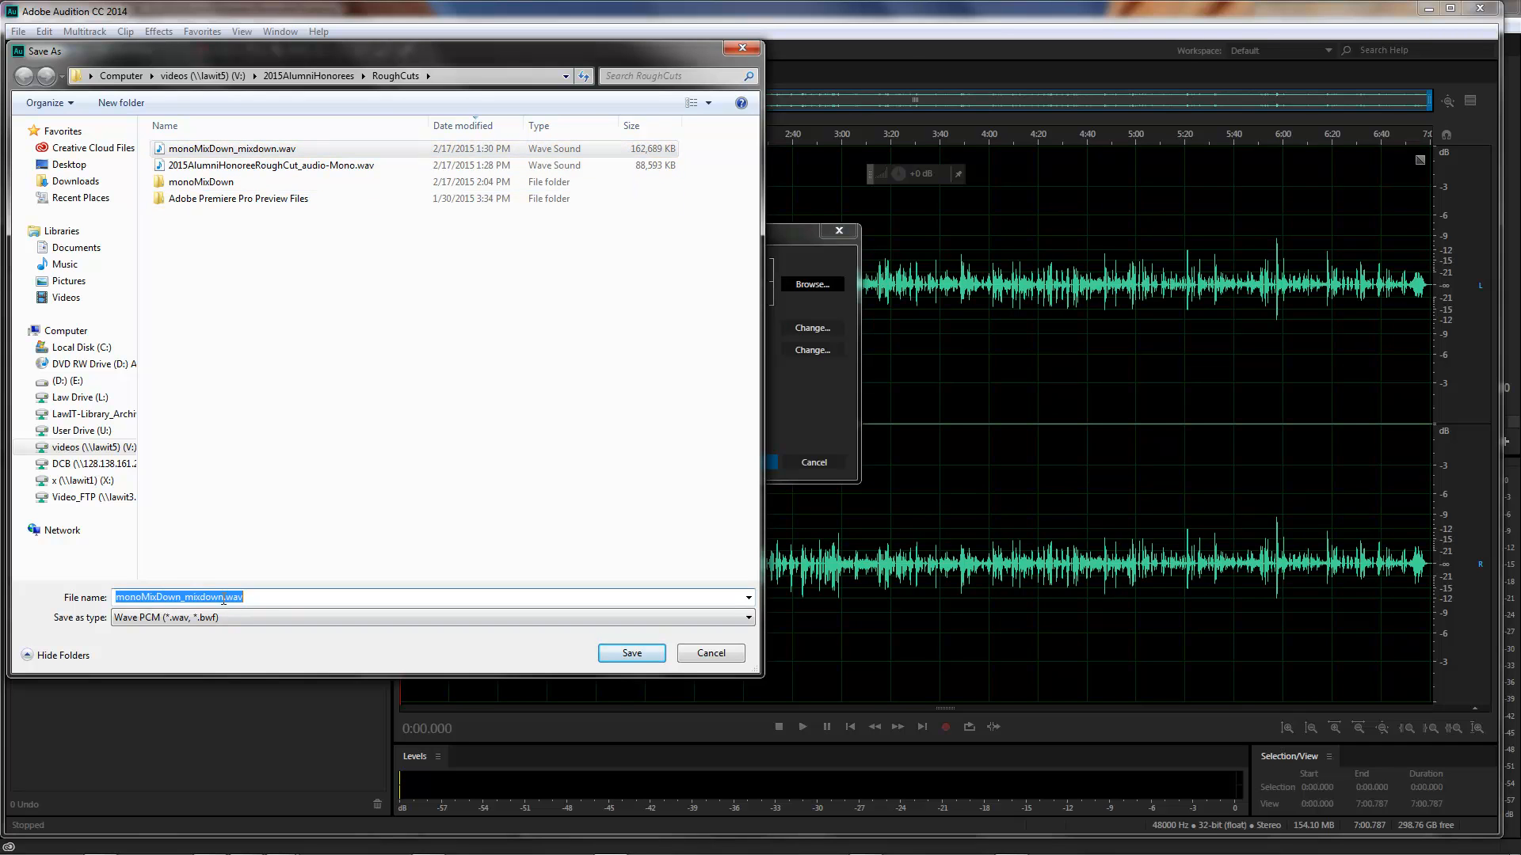
left_click(225, 596)
type("F")
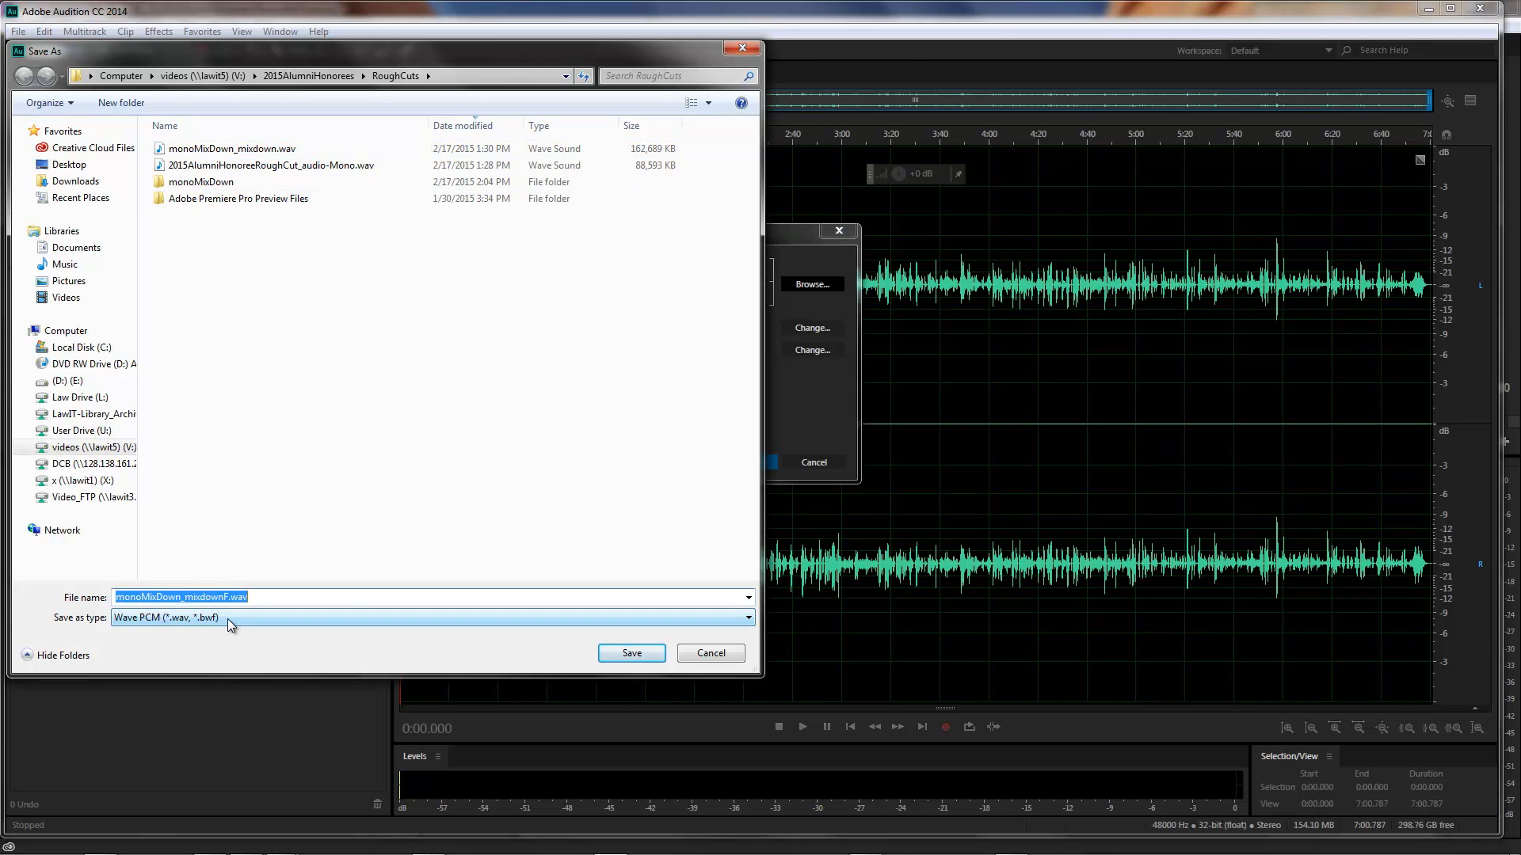
key("BackSpace")
key("ctrl+z")
key("ctrl+z")
key("ctrl+z")
key("ctrl+z")
Name the export monoMixDown_mixdownFinalCutVersion.wav based on the existing mixdown file's name, and export it to the RoughCuts folder
left_click(238, 149)
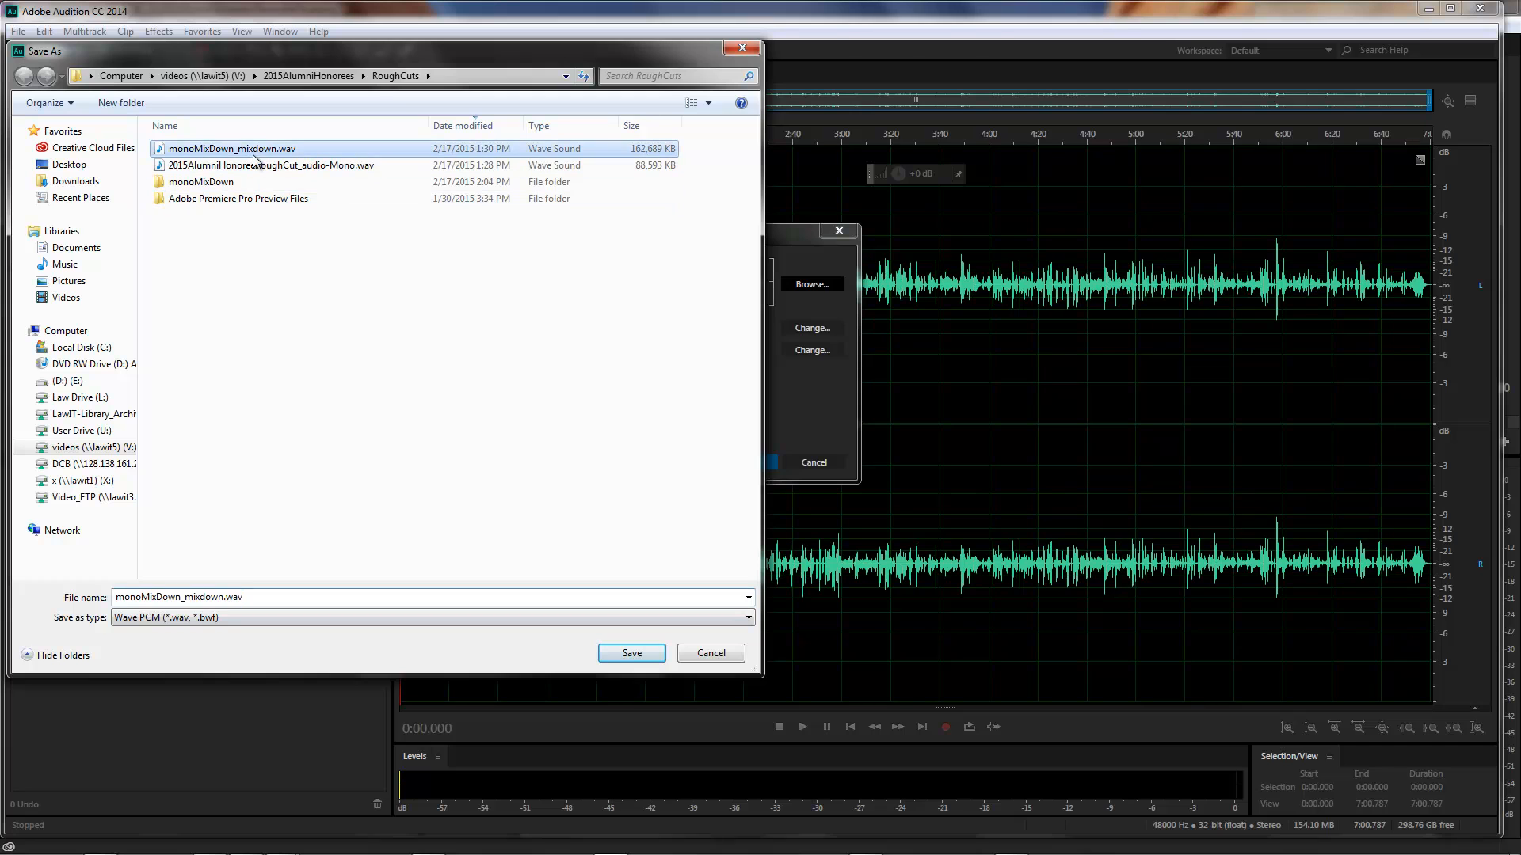
left_click(218, 592)
left_click(224, 598)
double_click(225, 600)
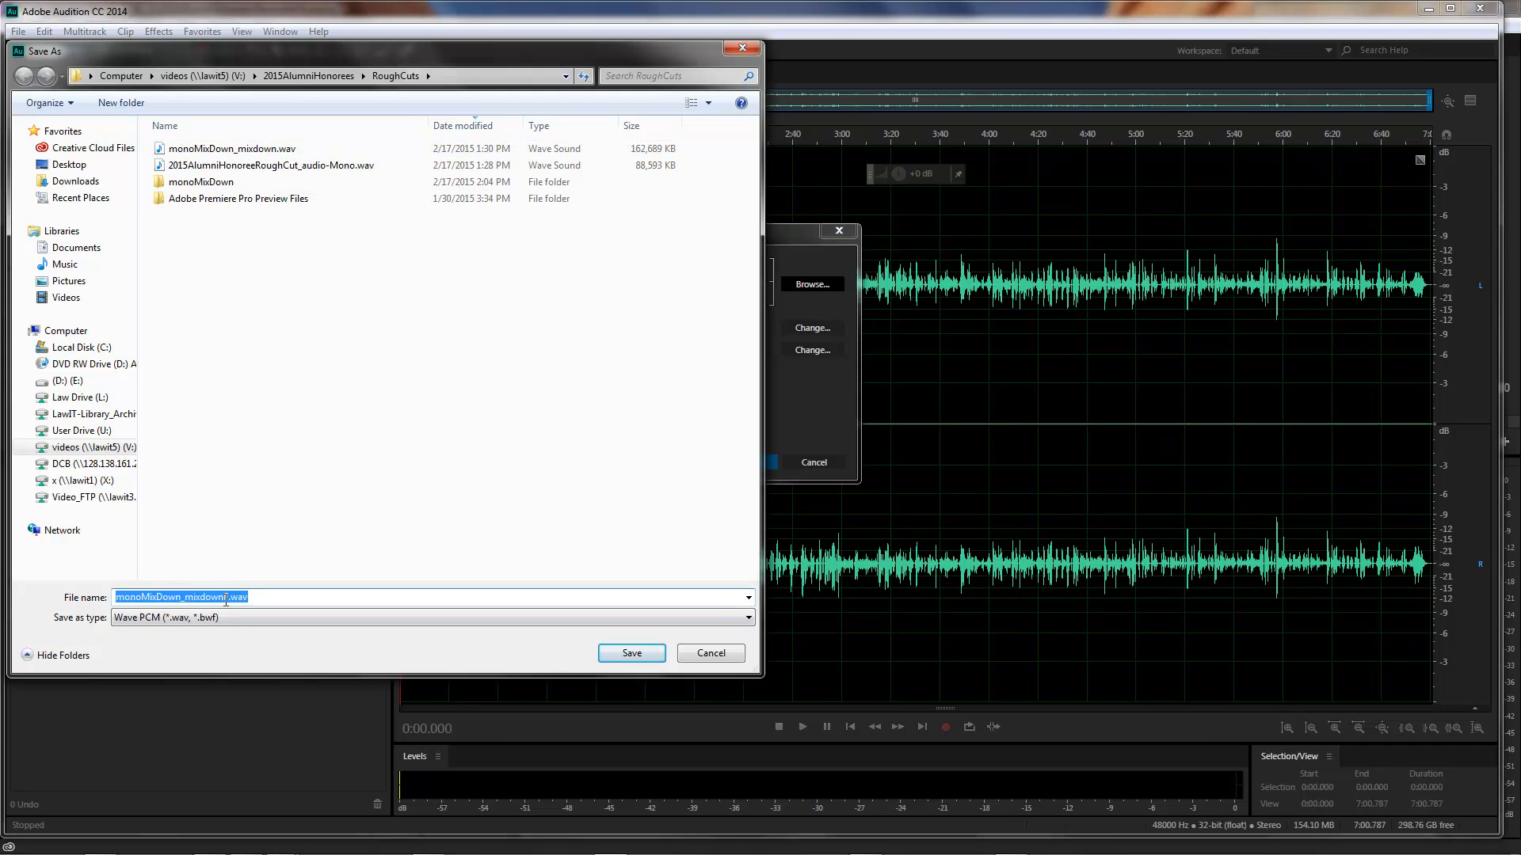
left_click(225, 599)
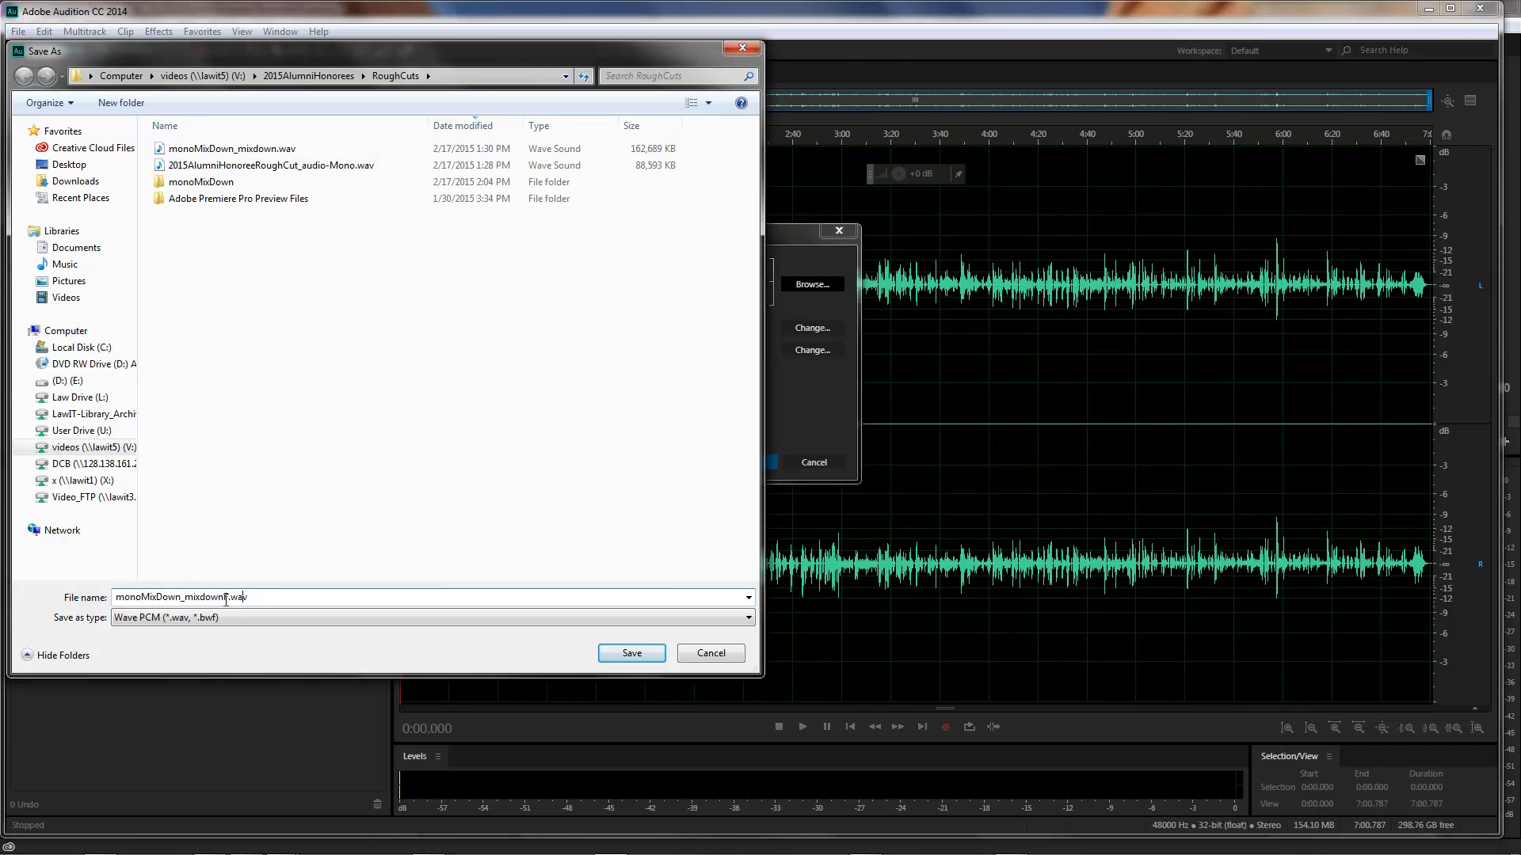
type("FinalCutVersion")
left_click(634, 655)
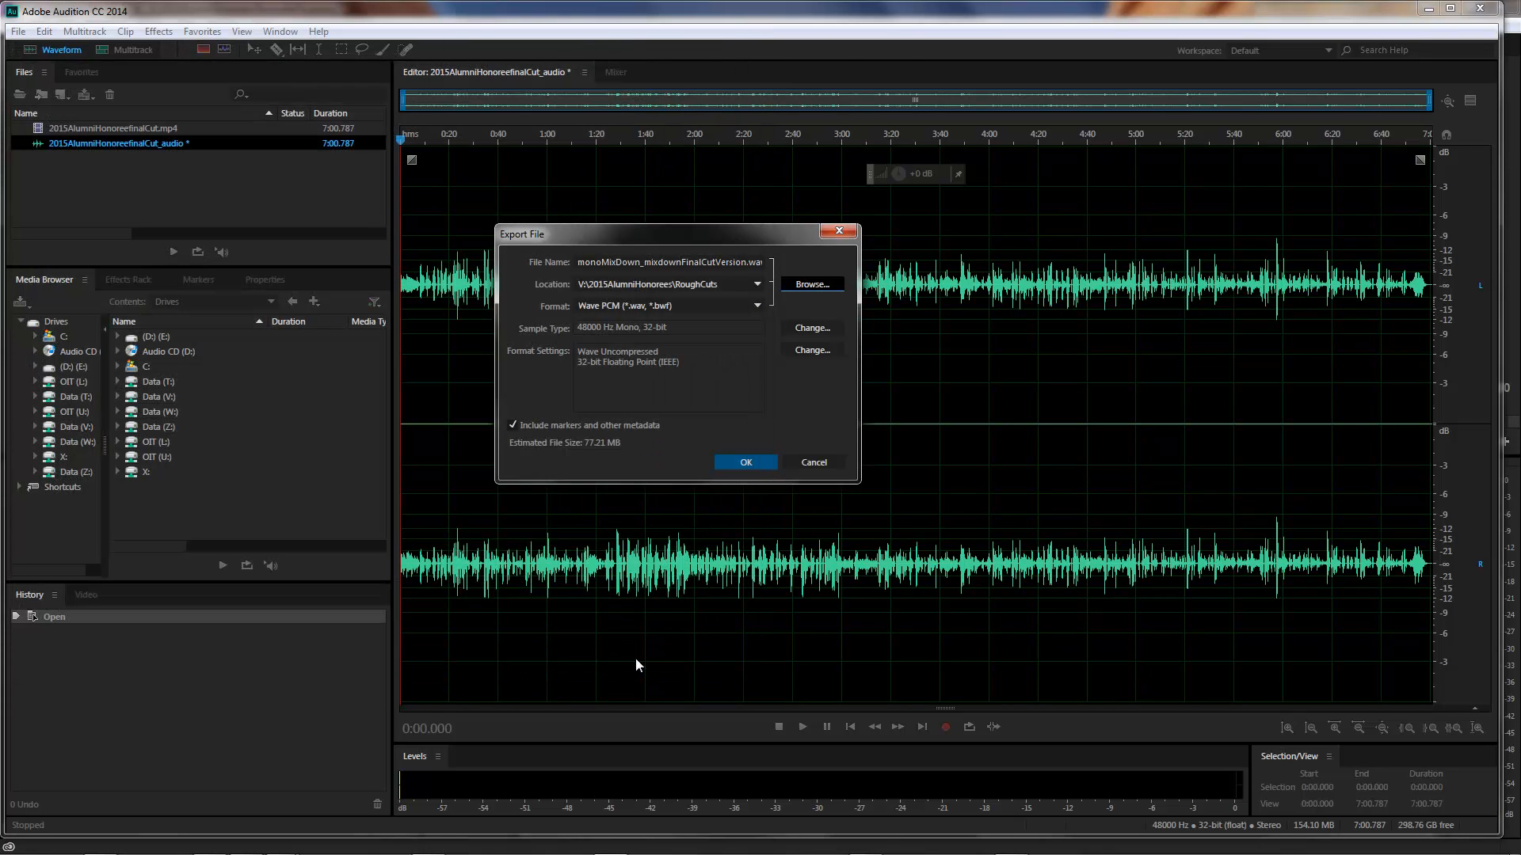
left_click(749, 457)
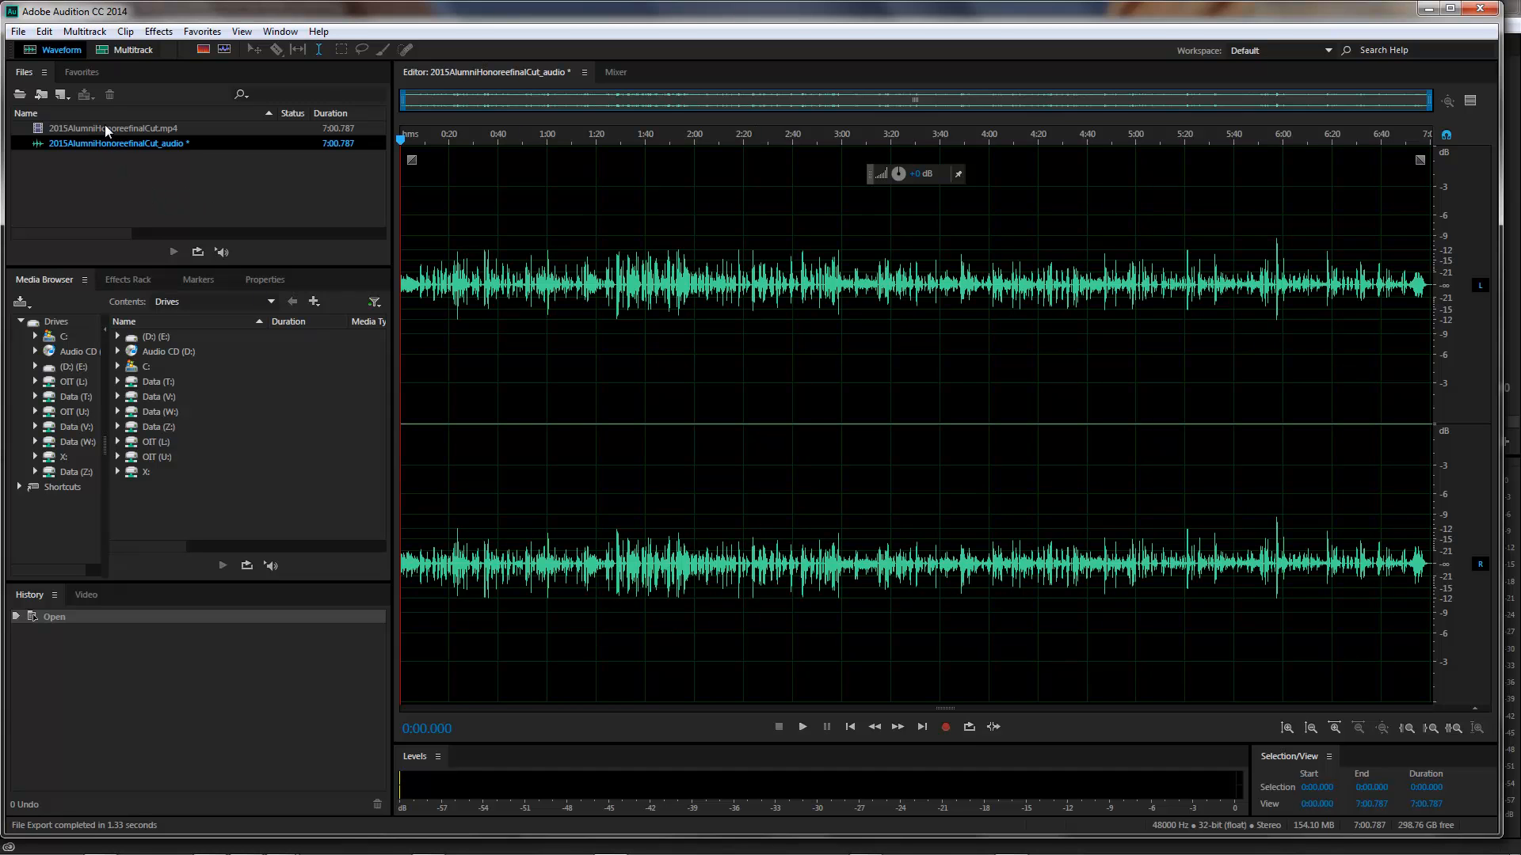
Create a new multitrack session named Untitled Session 1 with a 44100 Hz sample rate, 32-bit float depth and stereo master
left_click(17, 31)
mouse_move(37, 52)
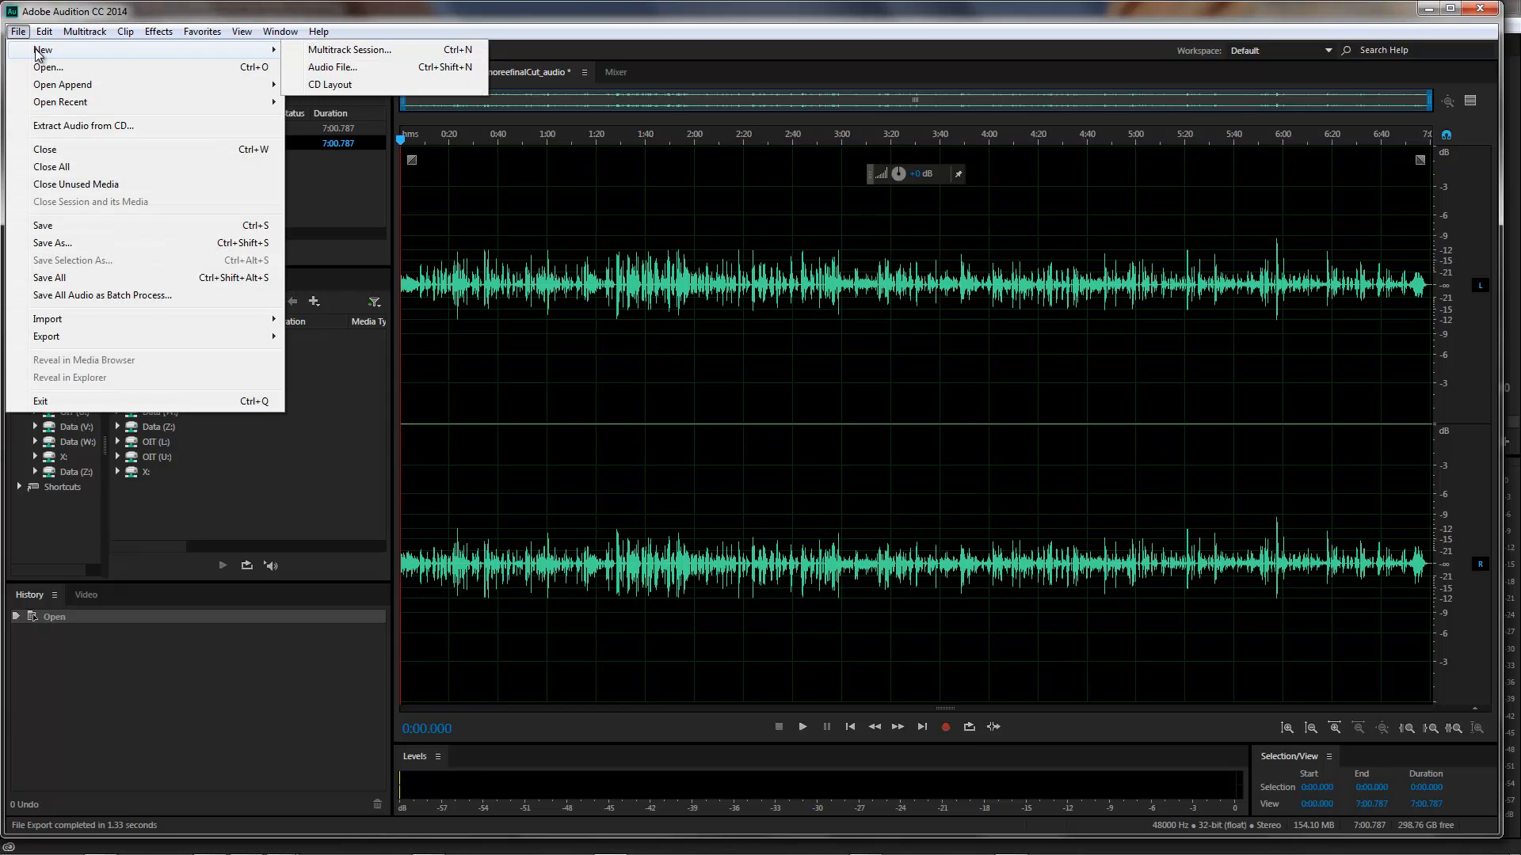
left_click(348, 50)
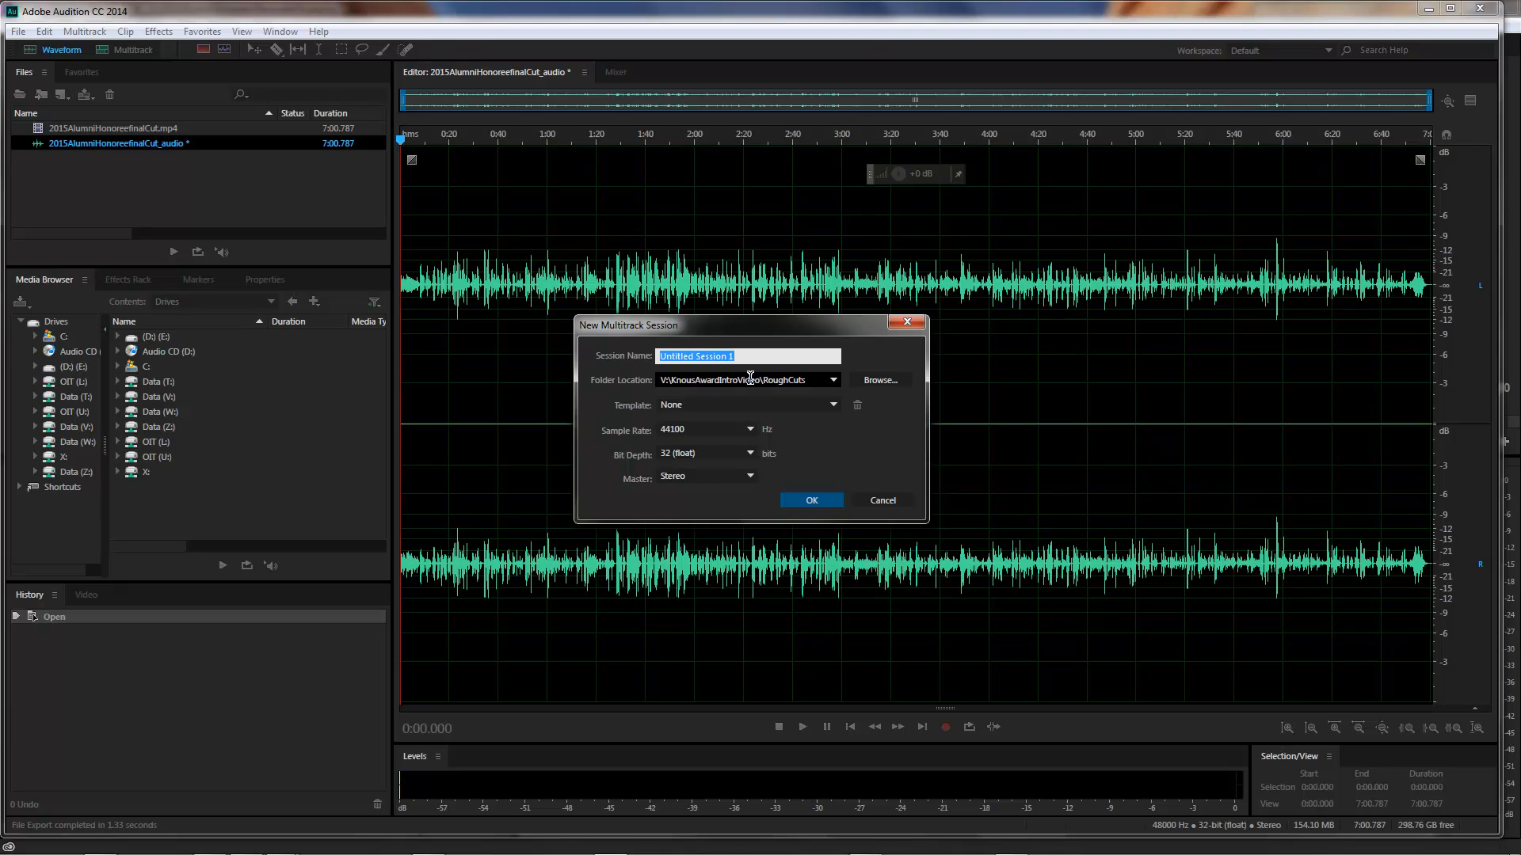
left_click(828, 502)
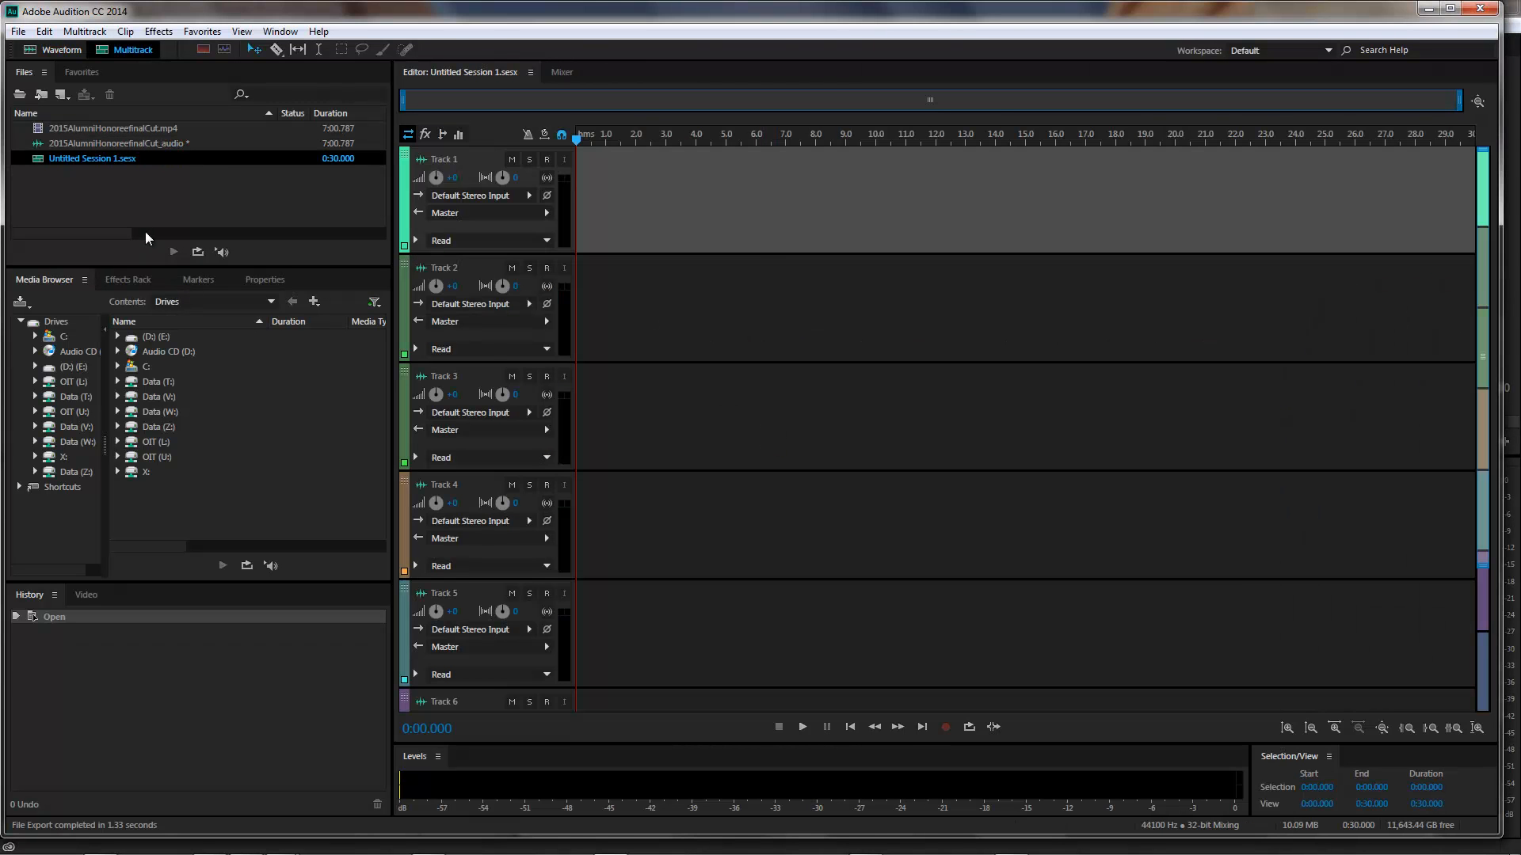
Import monoMixDown_mixdownFinalCutVersion.wav from RoughCuts and place it at the start of Track 1, accepting a copy conformed to the session's sample rate
double_click(131, 198)
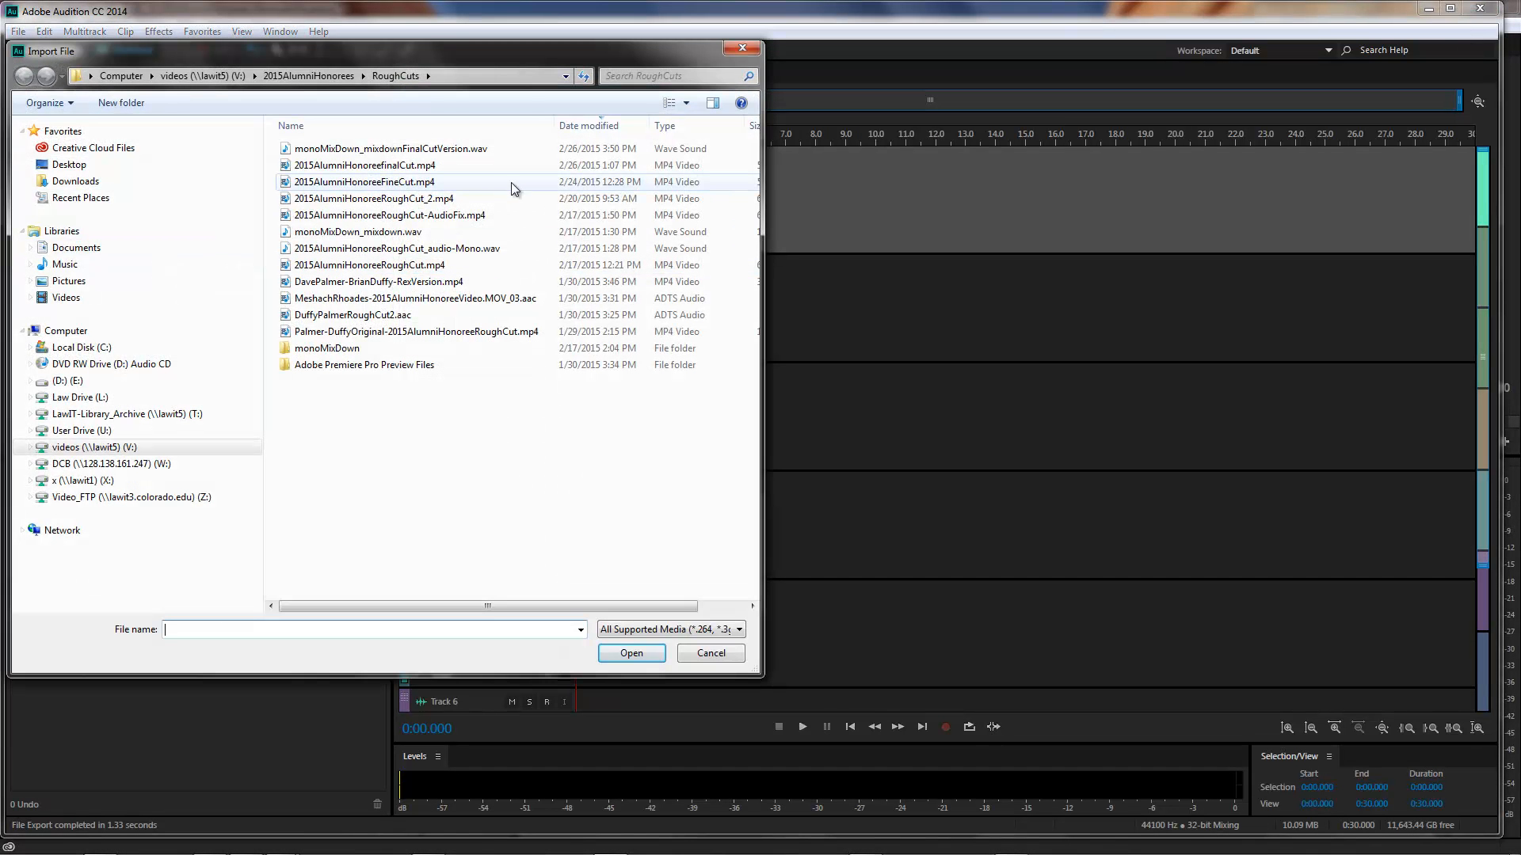
double_click(387, 150)
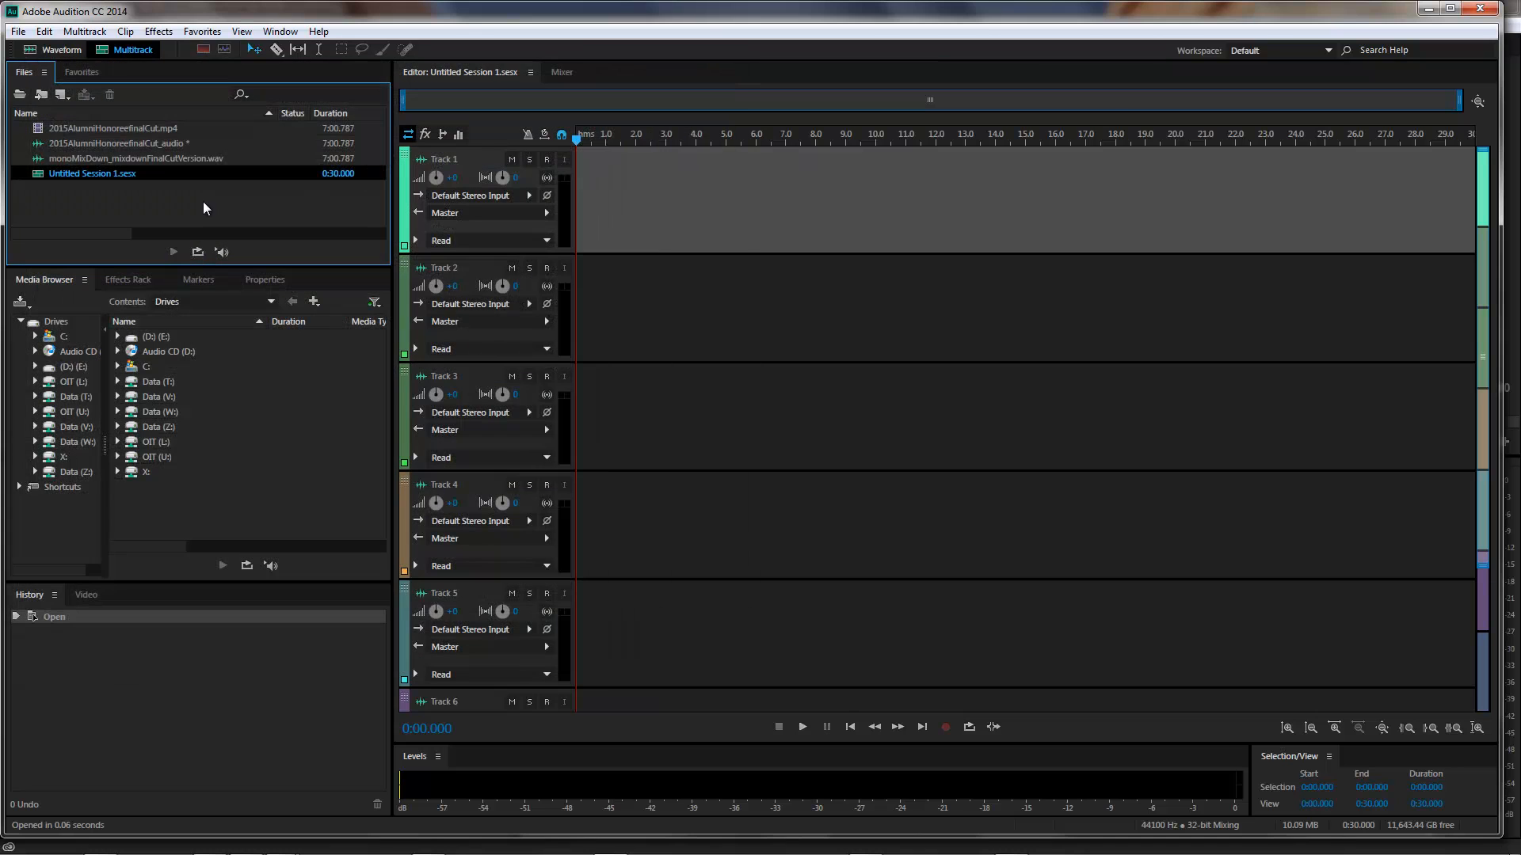
left_click_drag(47, 158, 566, 232)
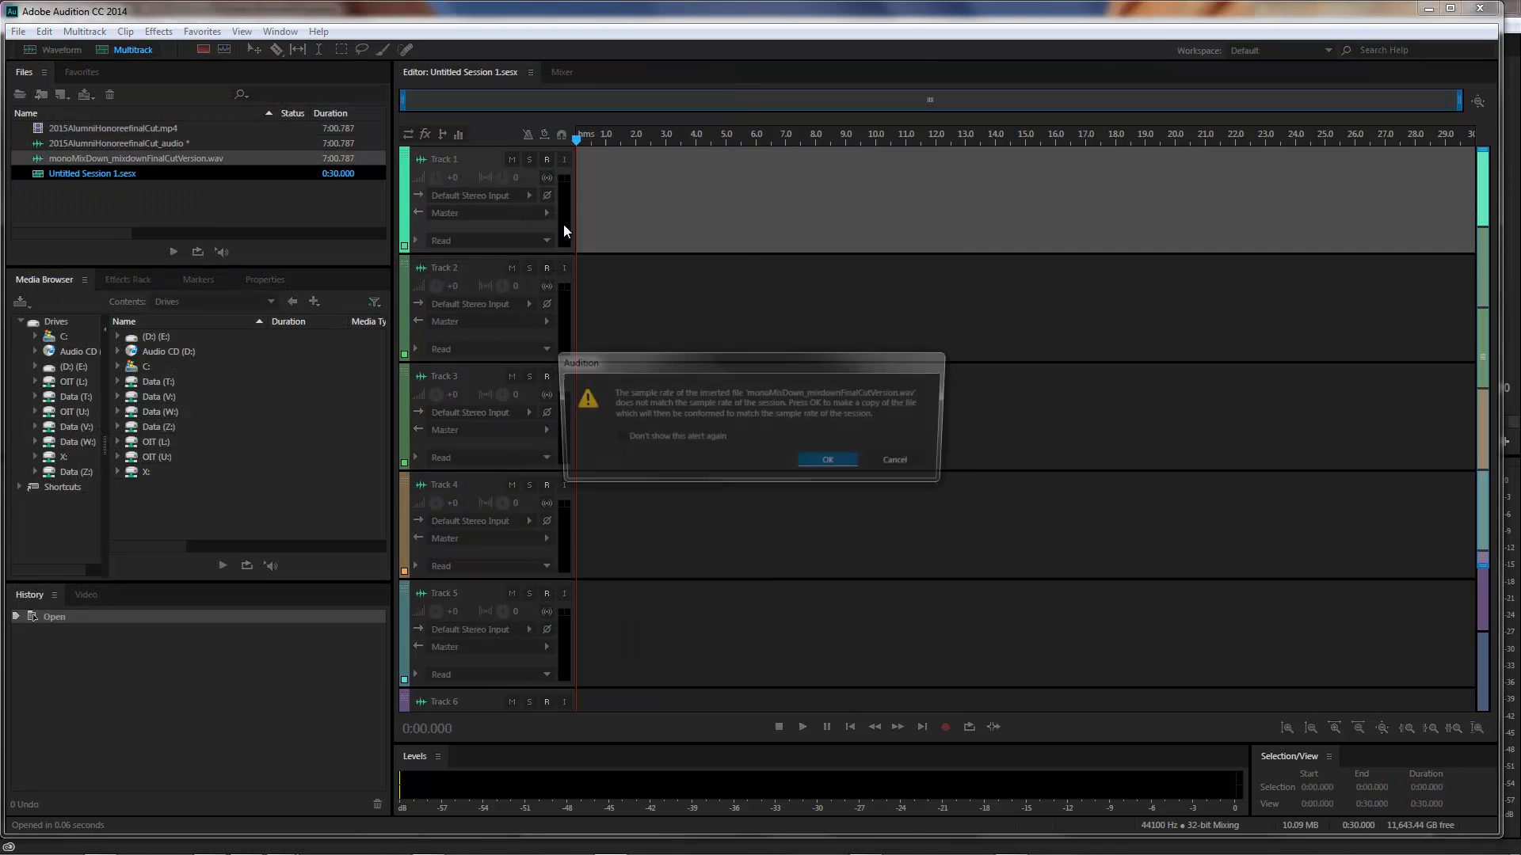
left_click(830, 463)
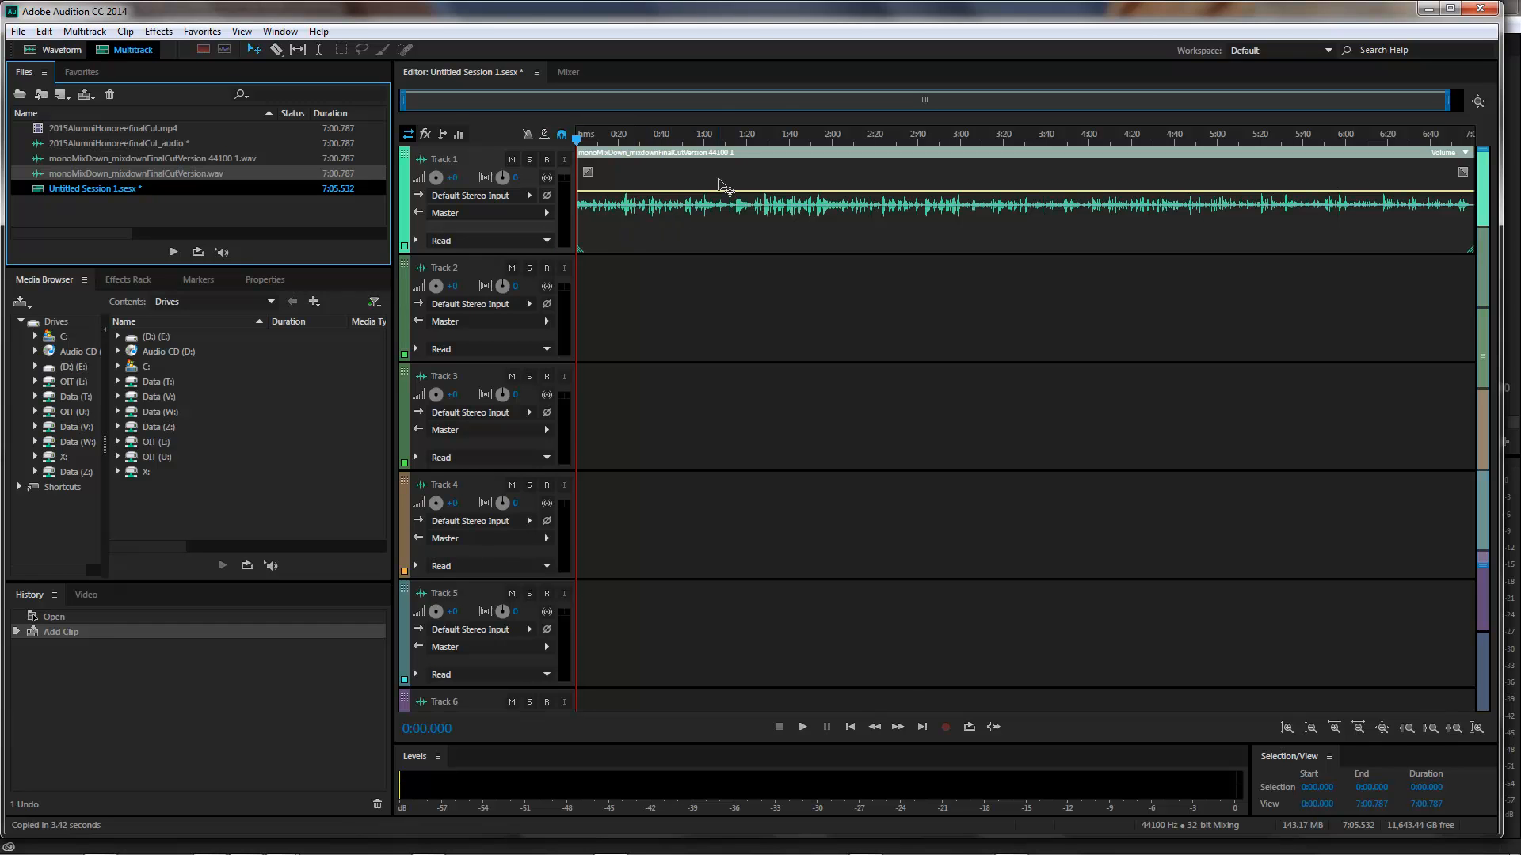
Play the beginning of the multitrack session to check the clip's sound and return the playhead to the start
left_click(802, 726)
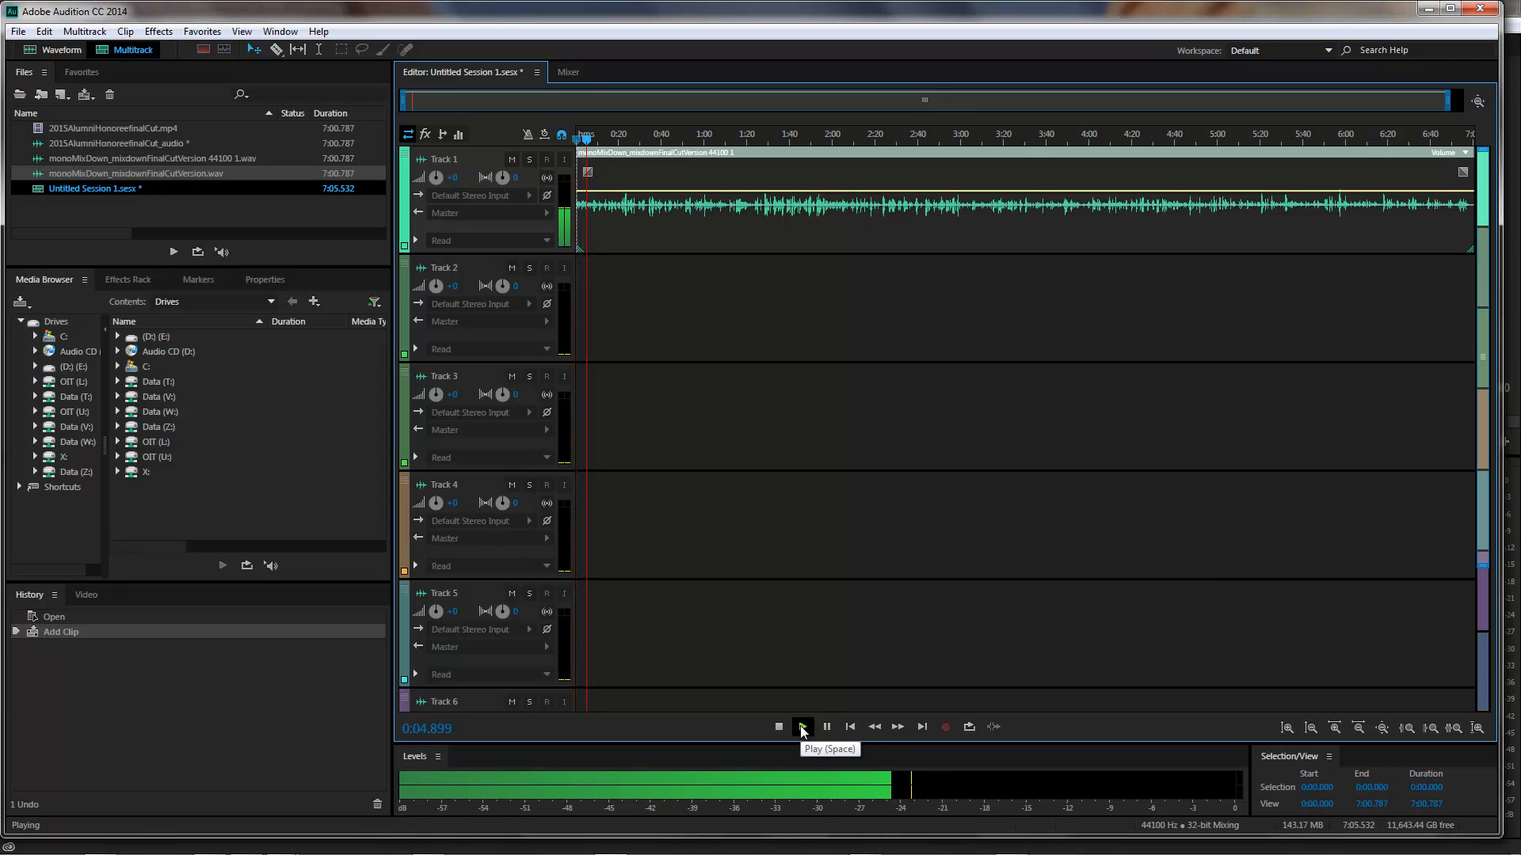
left_click(802, 727)
left_click_drag(588, 148, 575, 148)
Start a multitrack mixdown export of the entire session and open the browser for its save location
left_click(17, 31)
mouse_move(125, 346)
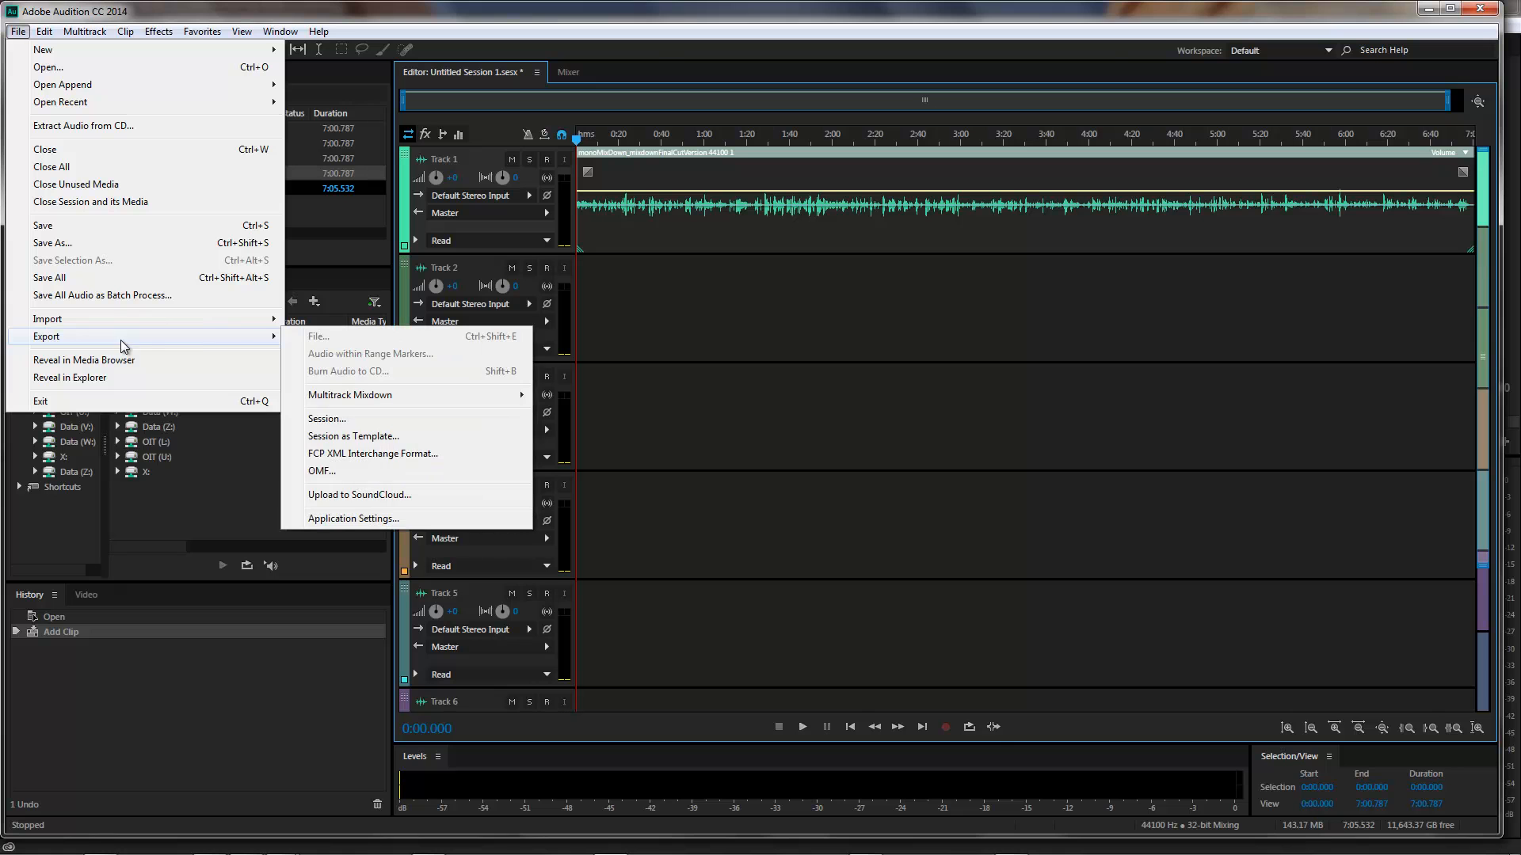
mouse_move(384, 396)
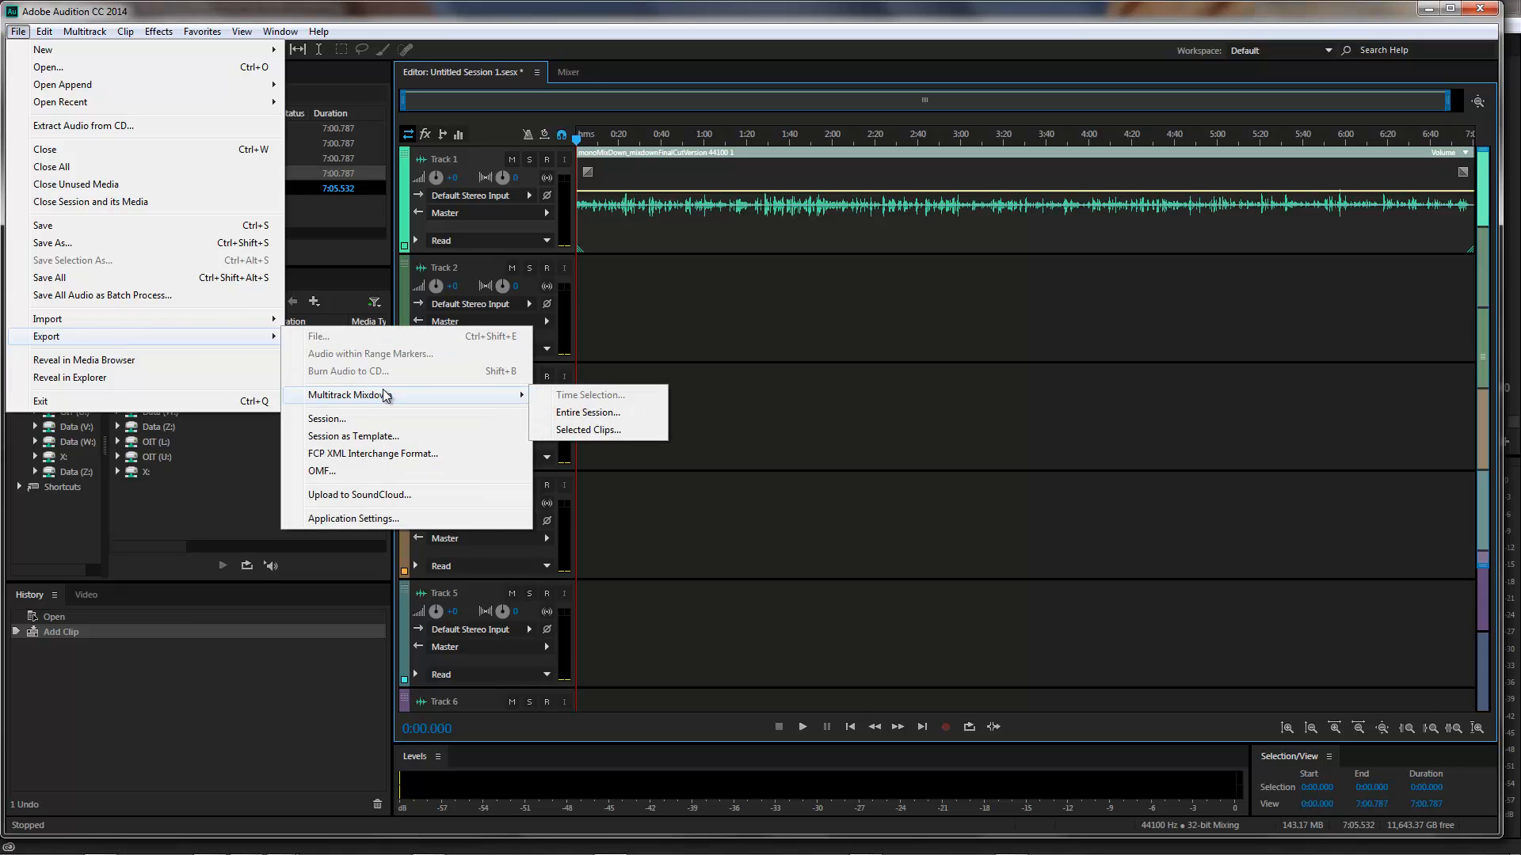
left_click(595, 413)
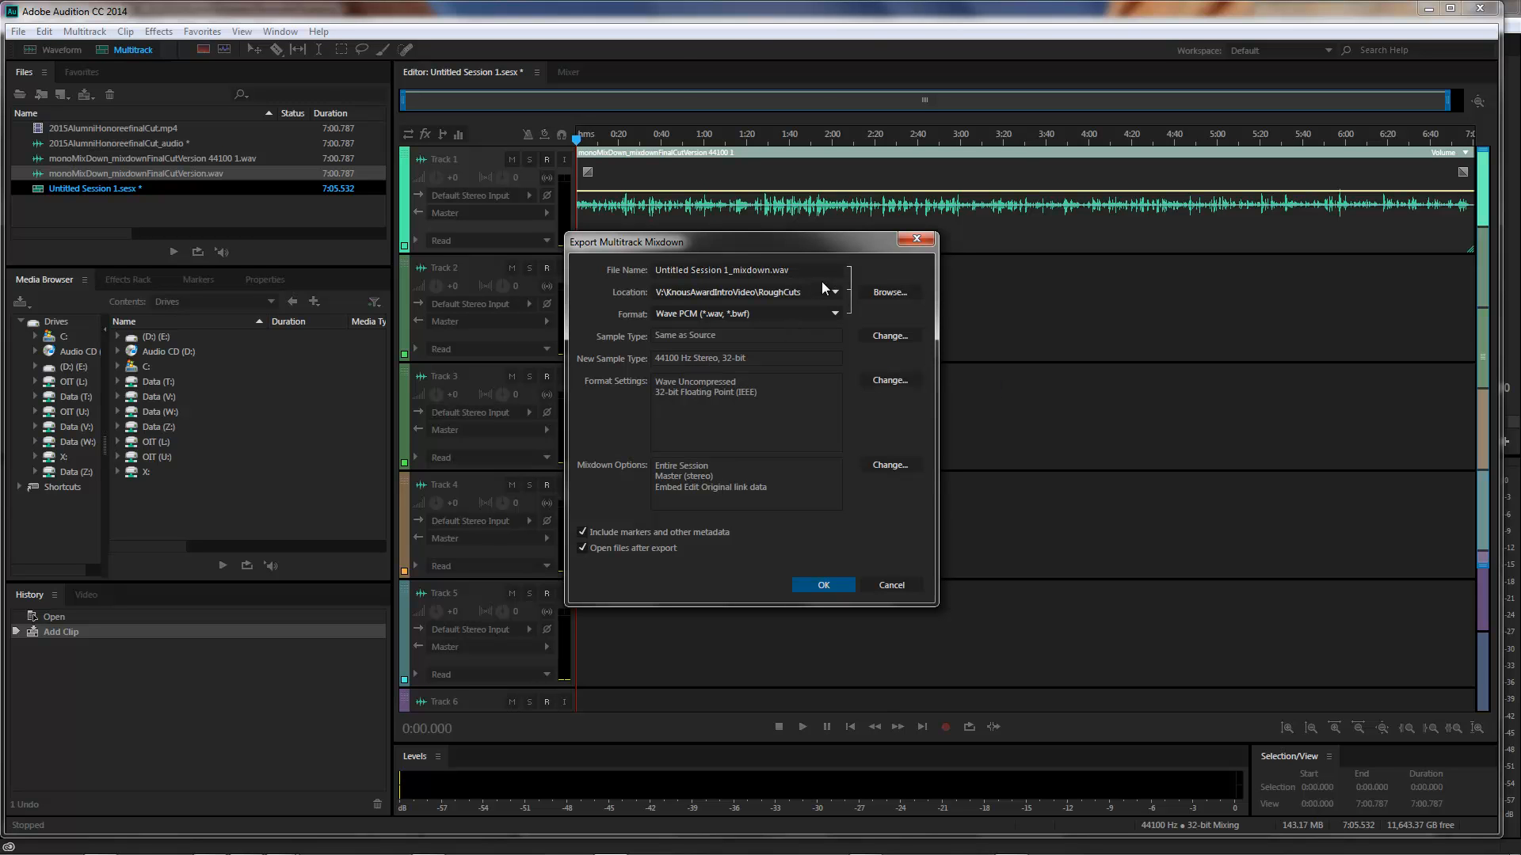
left_click(906, 298)
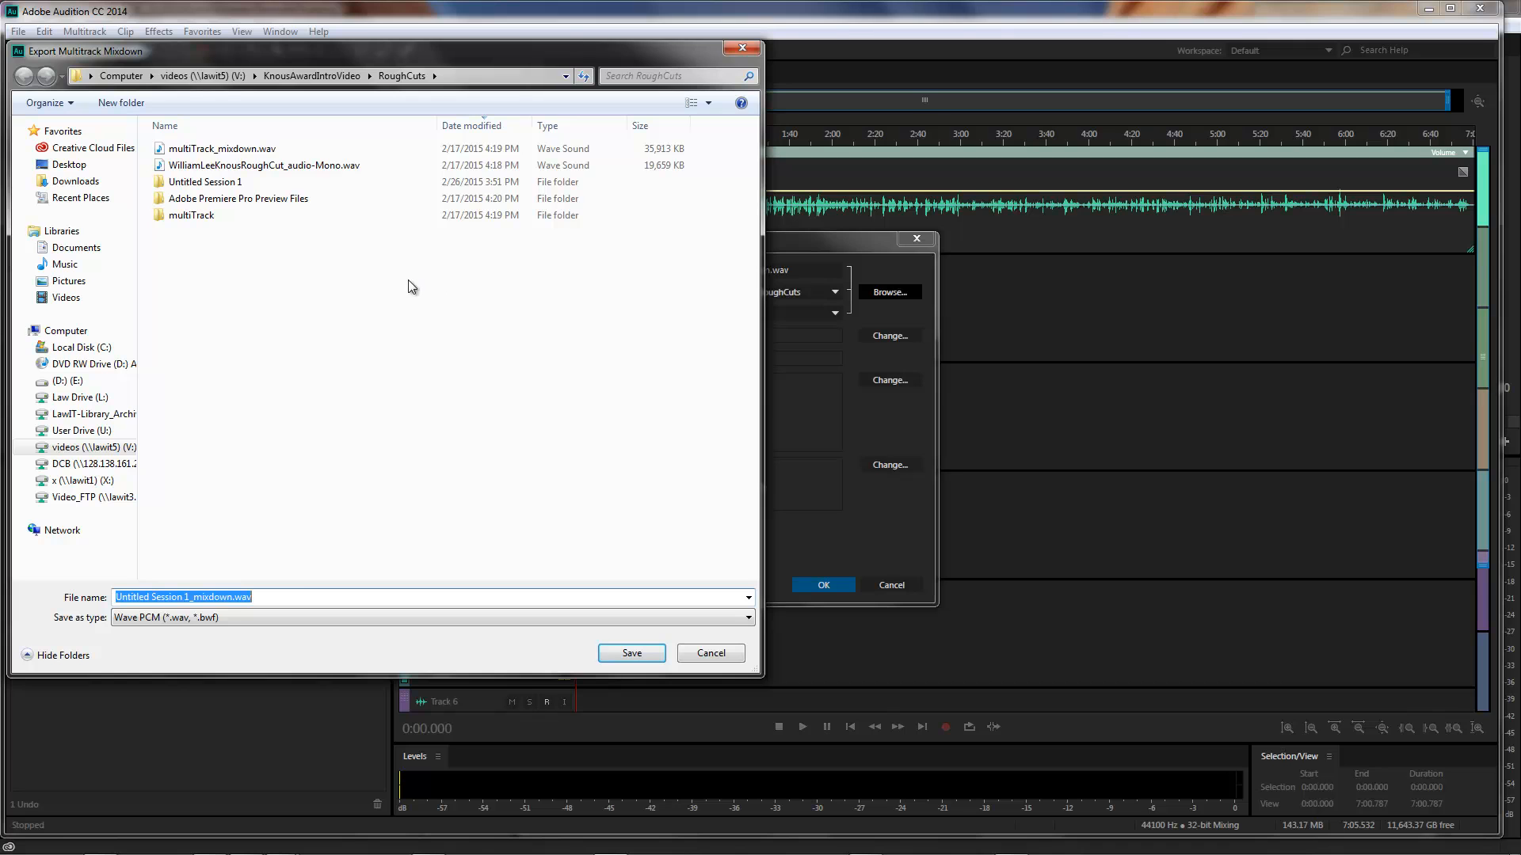
left_click(324, 167)
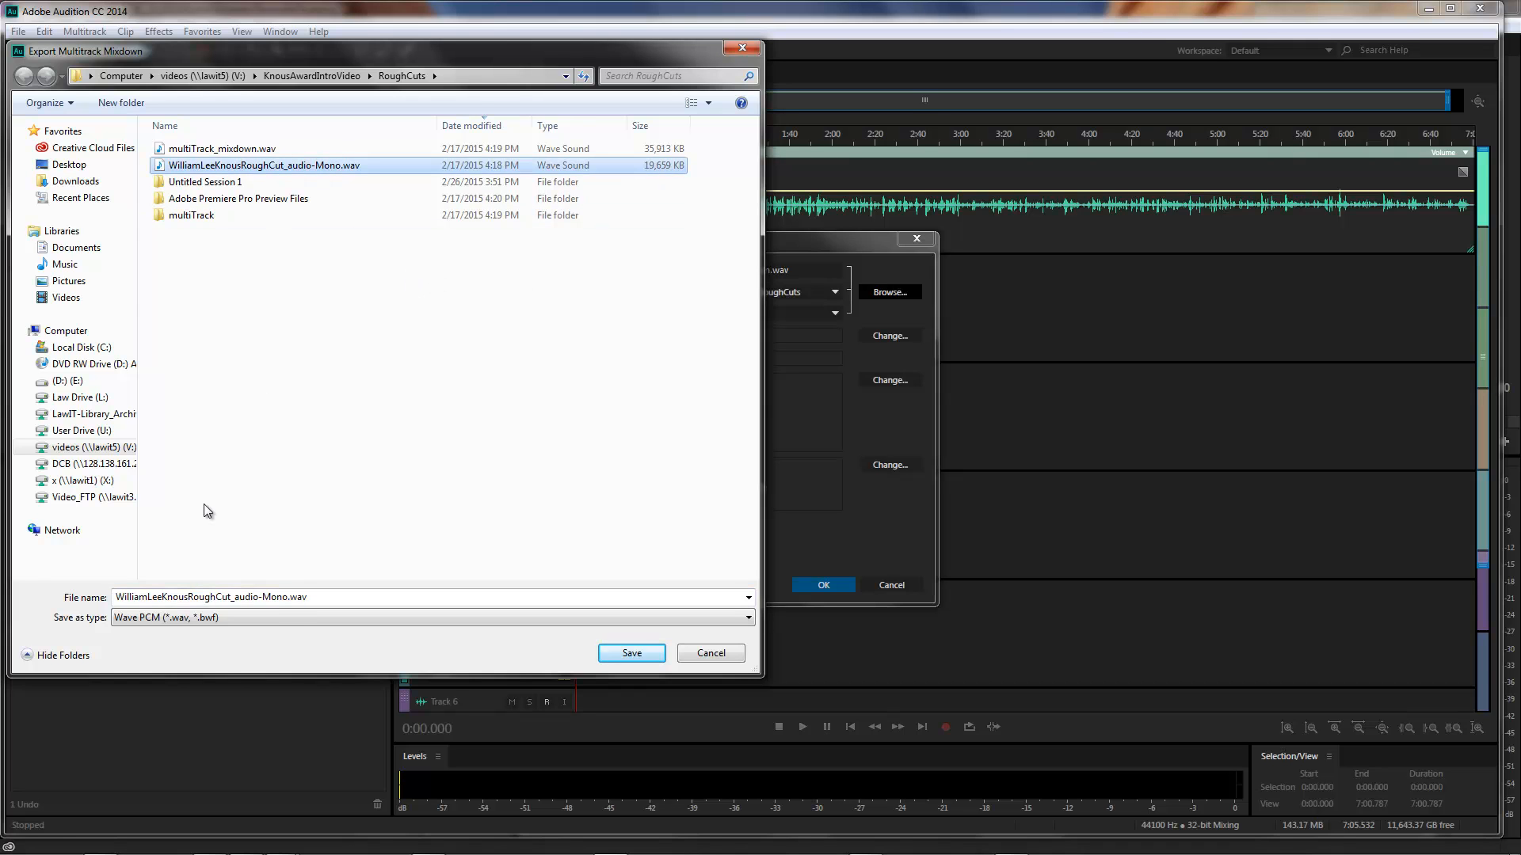
left_click(284, 602)
left_click(287, 600)
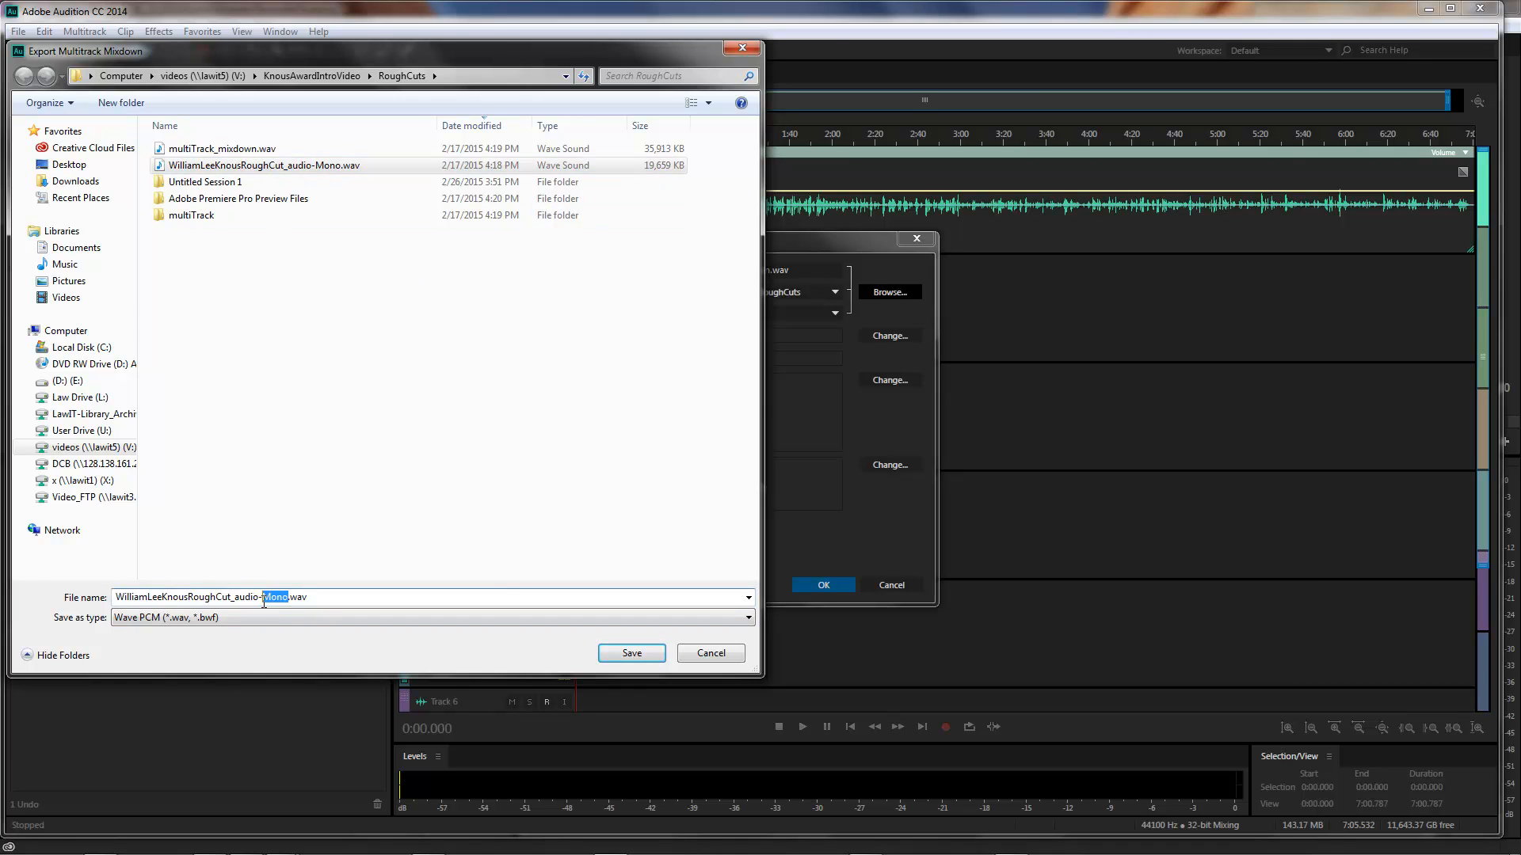
key("ctrl+a")
type("ter")
key("ctrl+a")
key("ctrl+z")
key("Left")
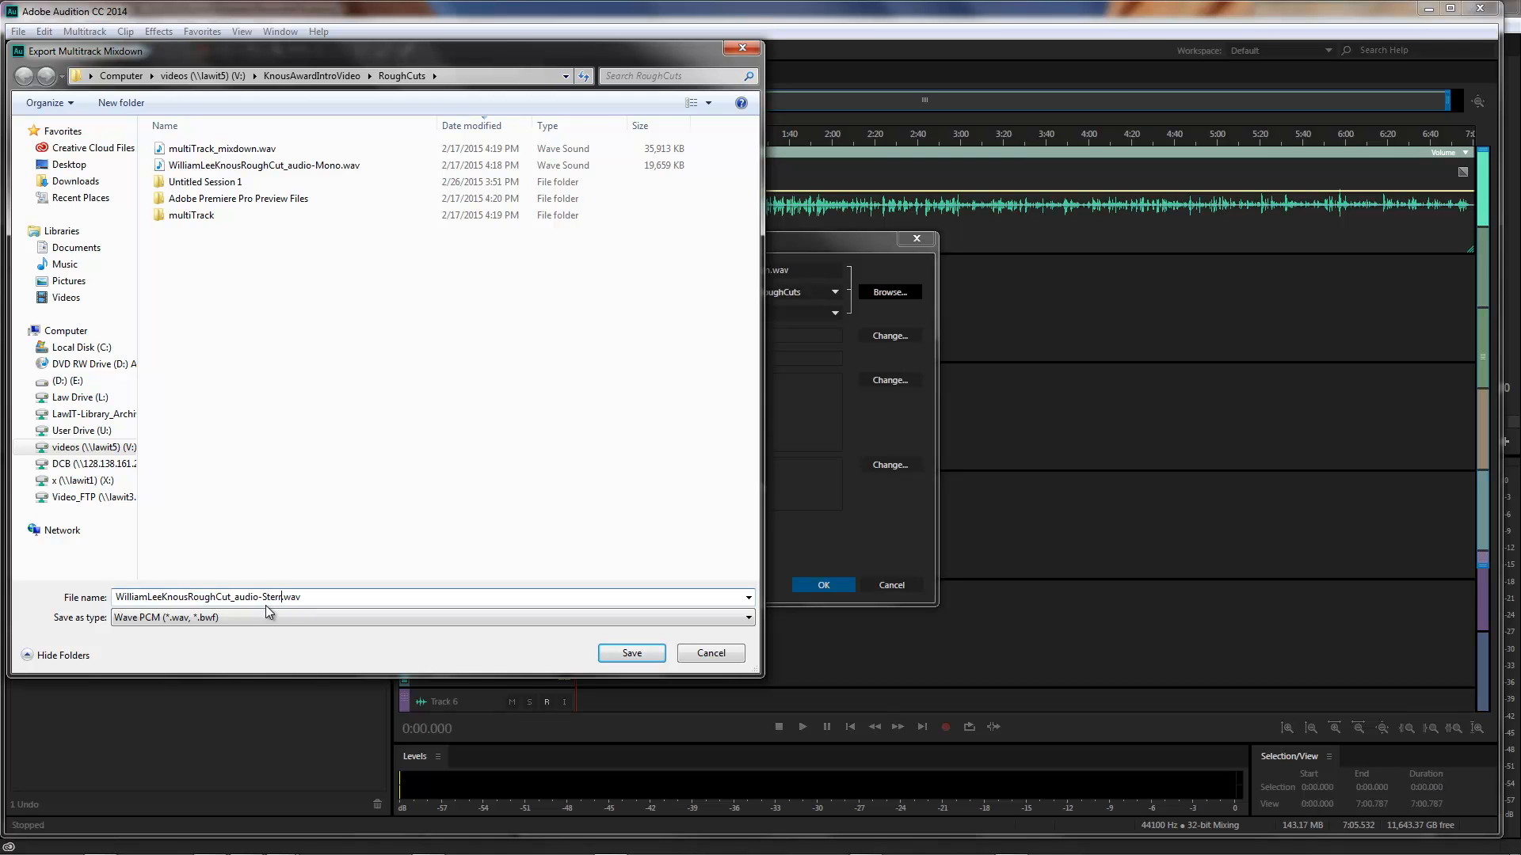
type("Mixdown")
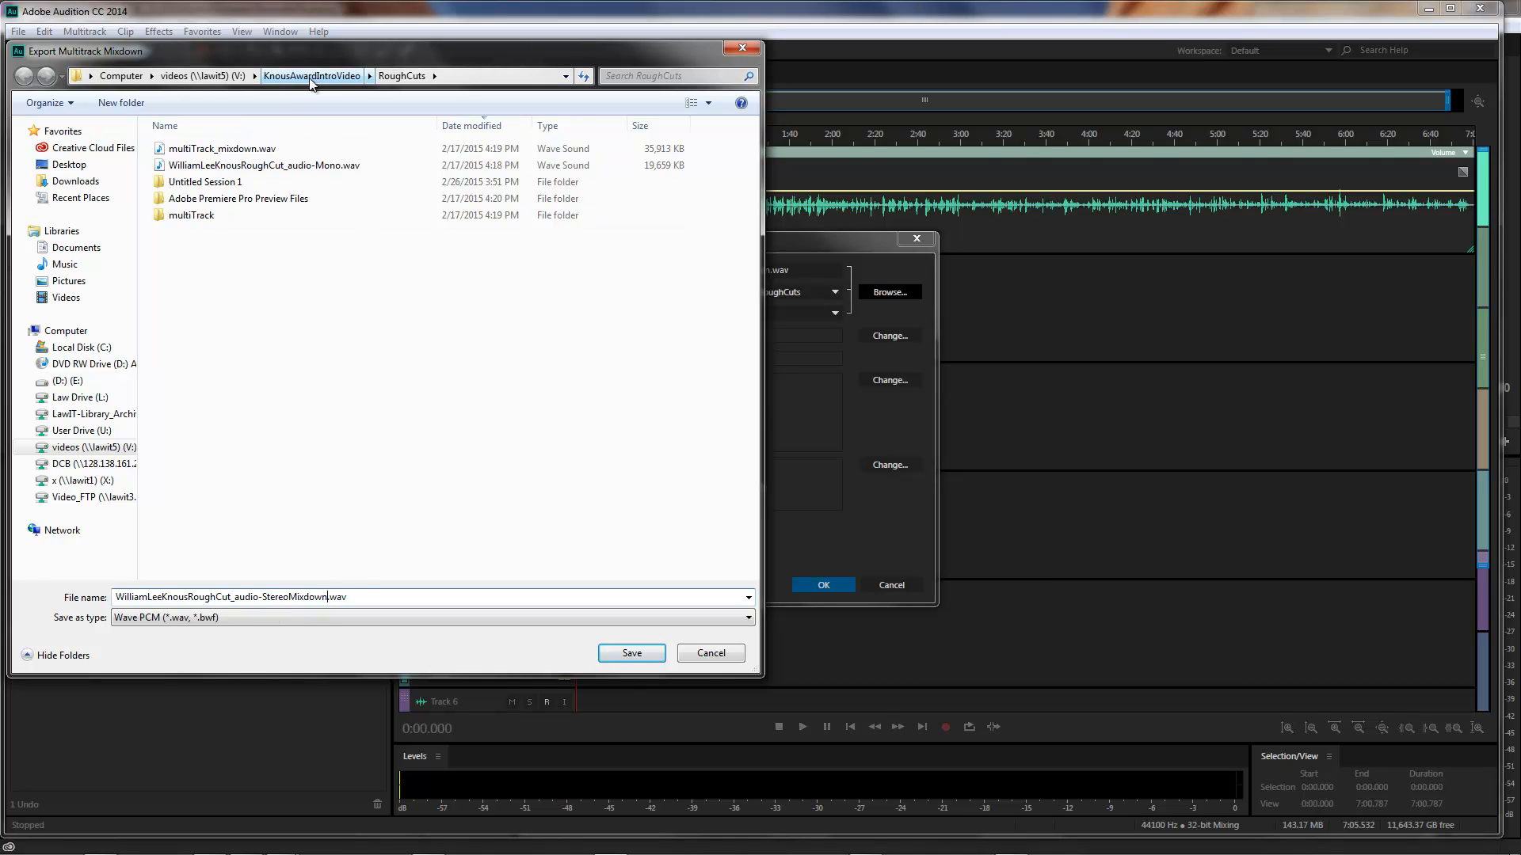
Set the mixdown's save location to the RoughCuts folder inside 2015AlumniHonorees on the V: drive
left_click(214, 78)
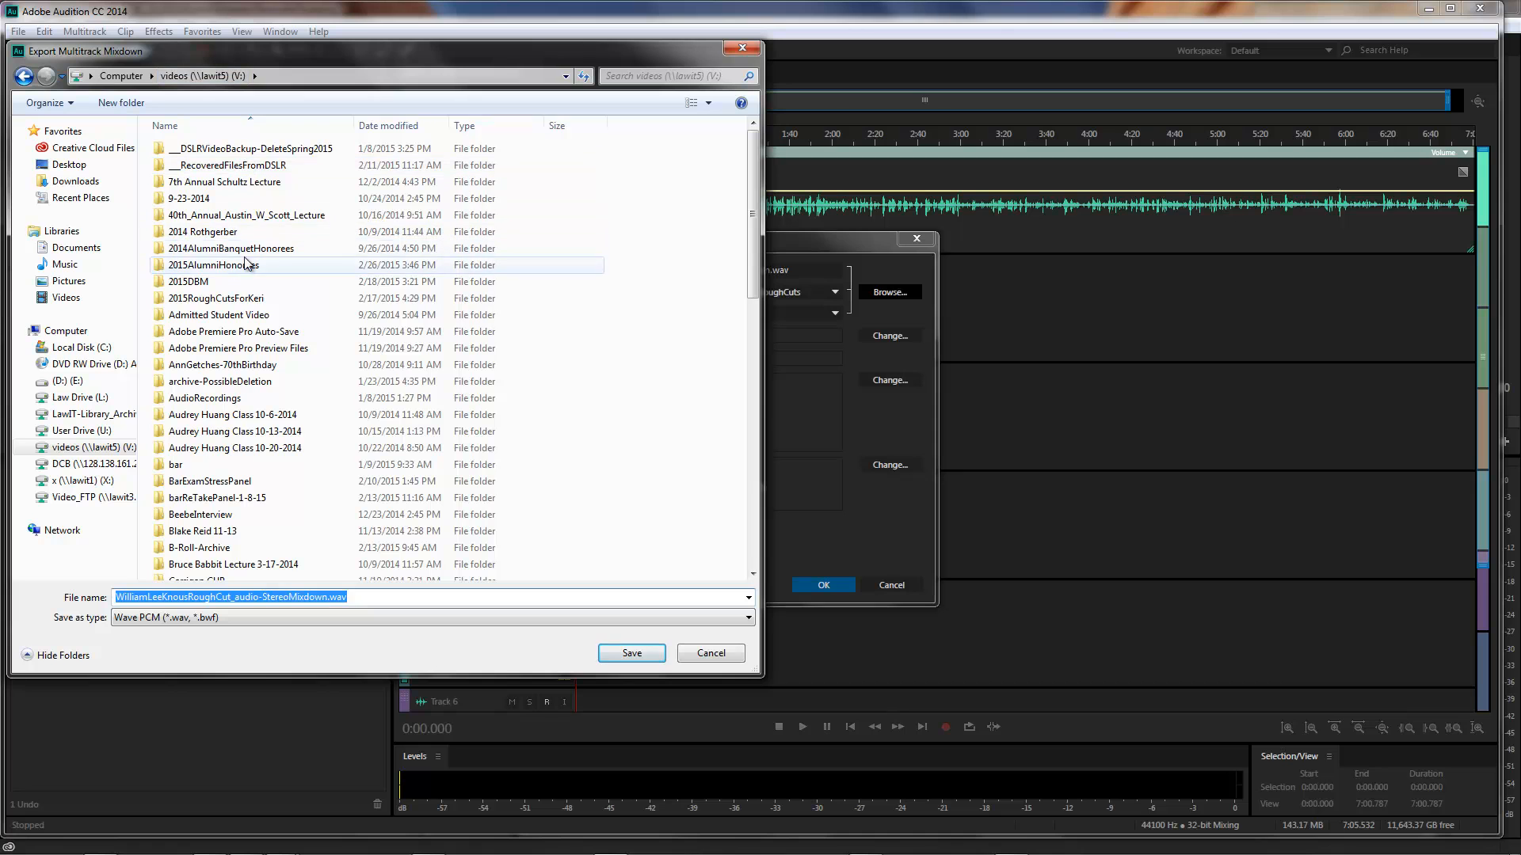
double_click(232, 269)
left_click(213, 434)
double_click(212, 434)
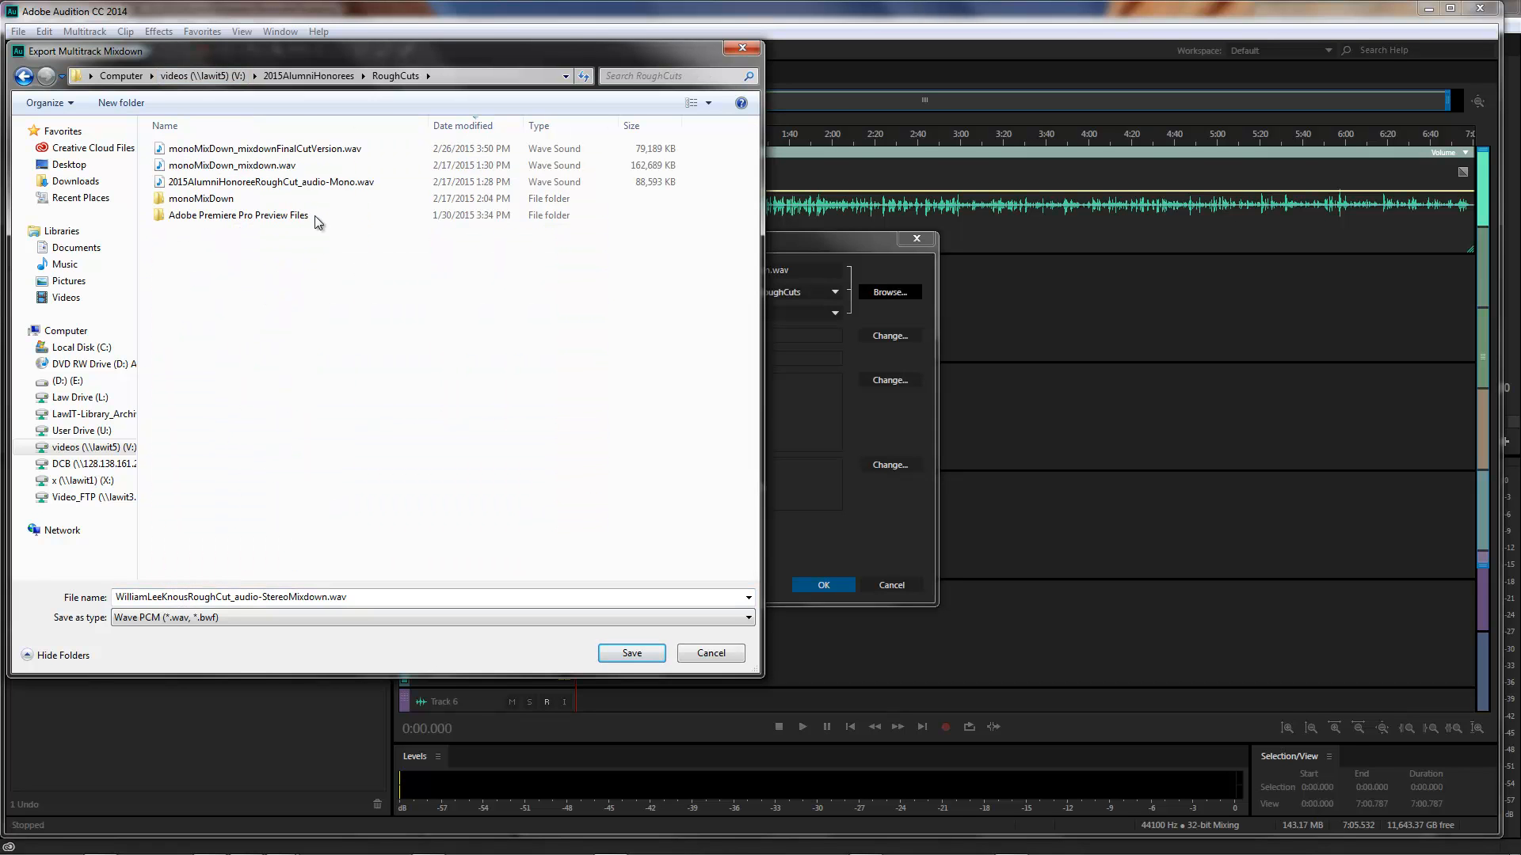
Name the mixdown stereoMixDown_mixdownFinalCutVersion.wav based on the existing mono file's name, and export it
left_click(325, 151)
left_click(138, 599)
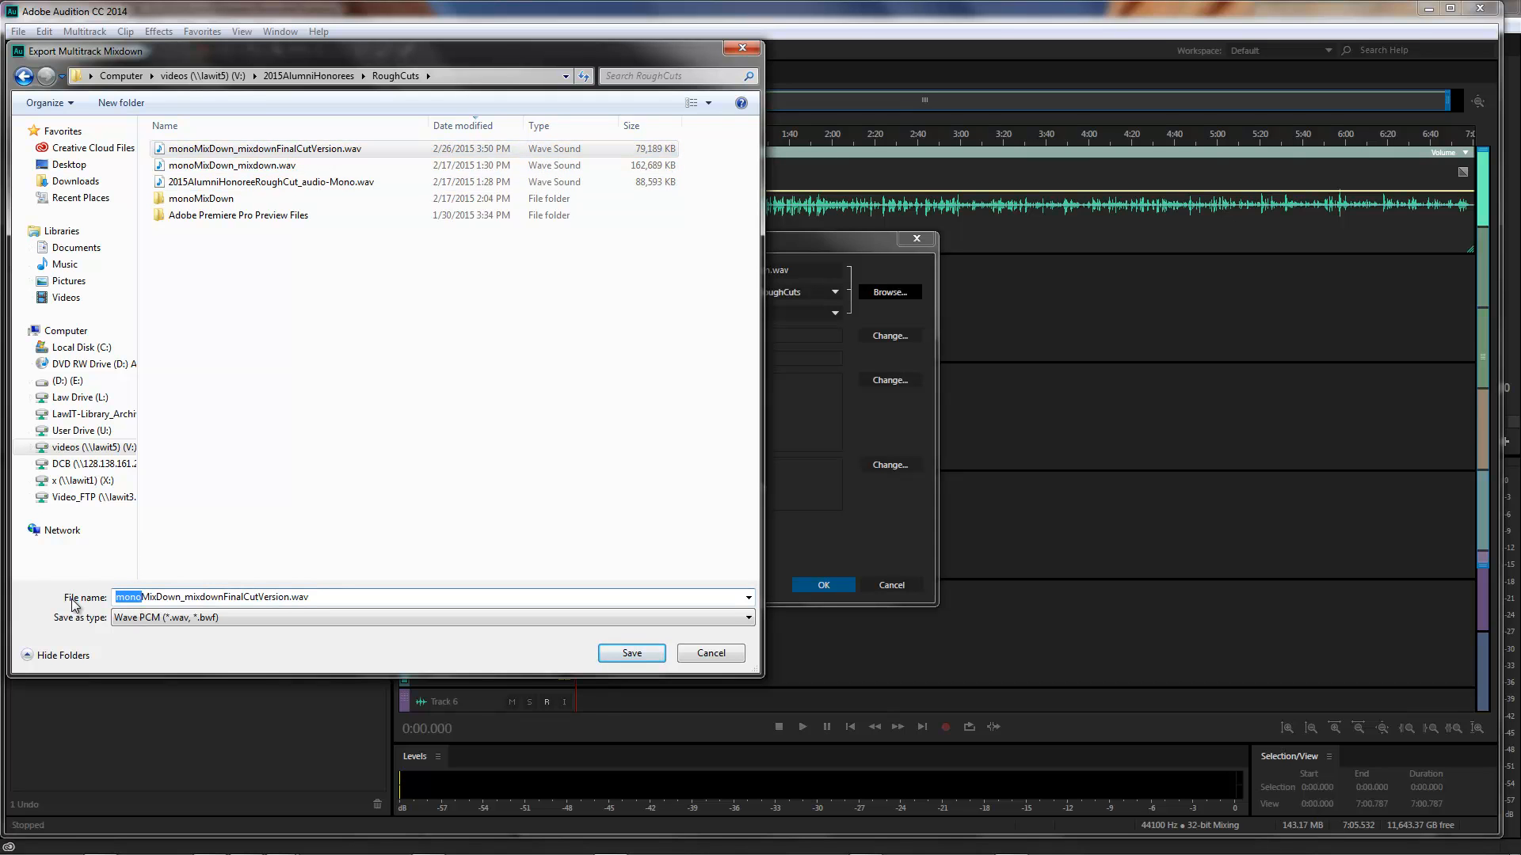
key("ctrl+a")
type("t")
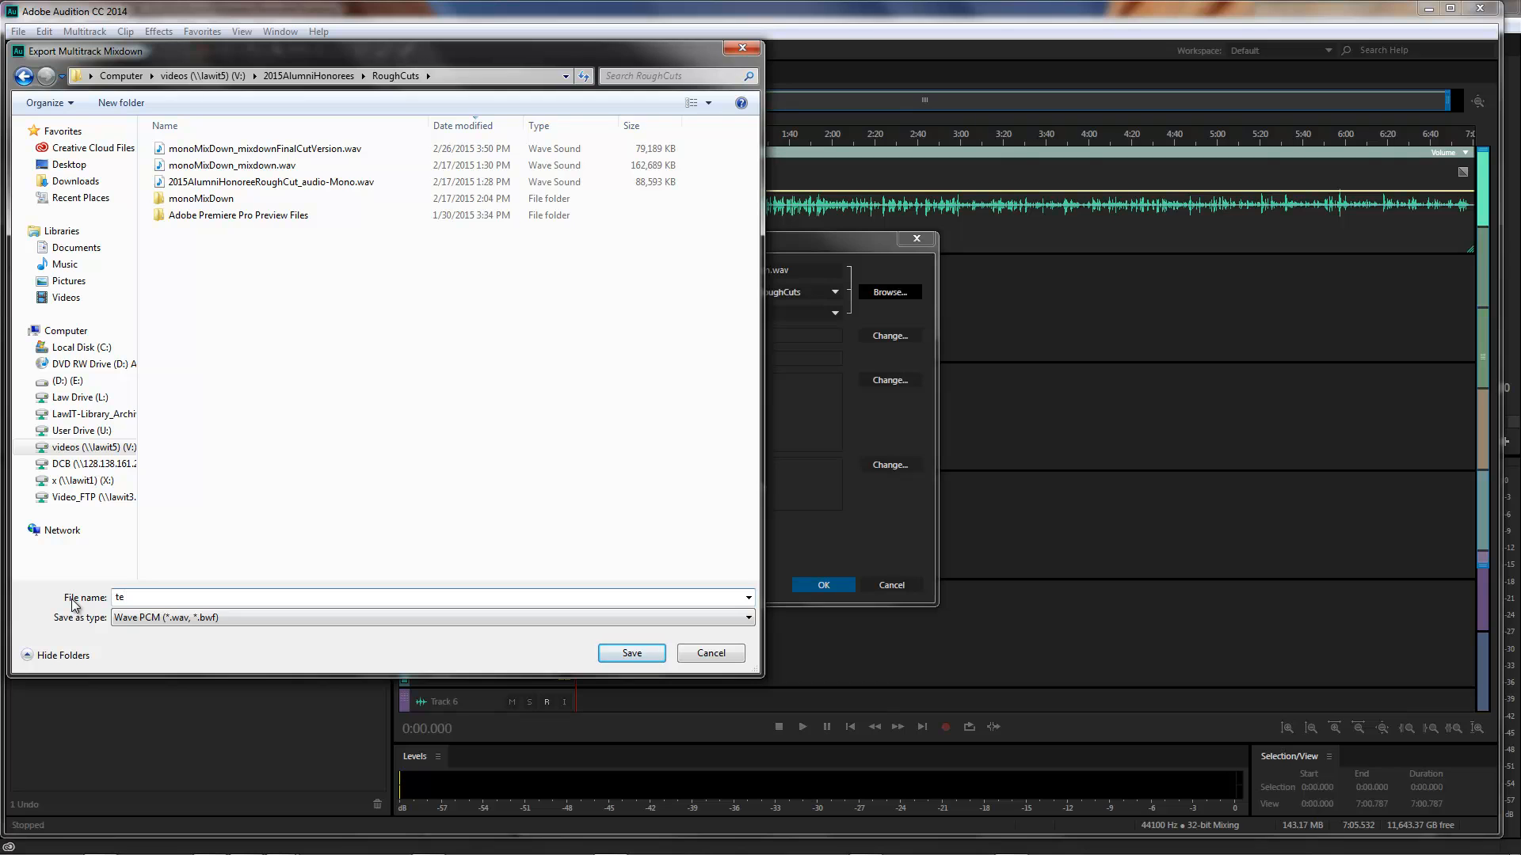
key("ctrl+z")
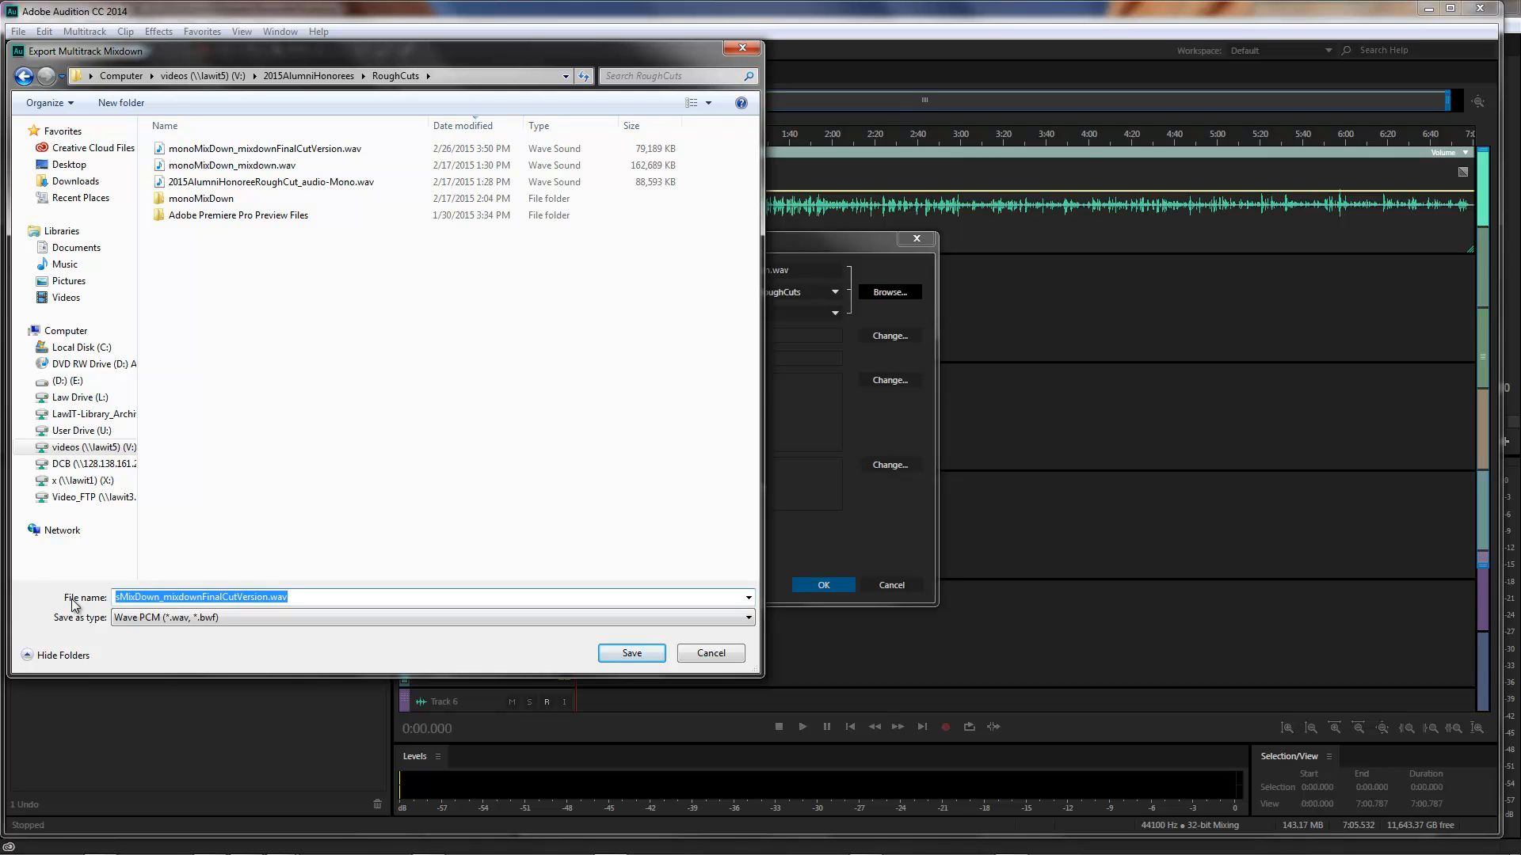
left_click(121, 599)
type("tereo")
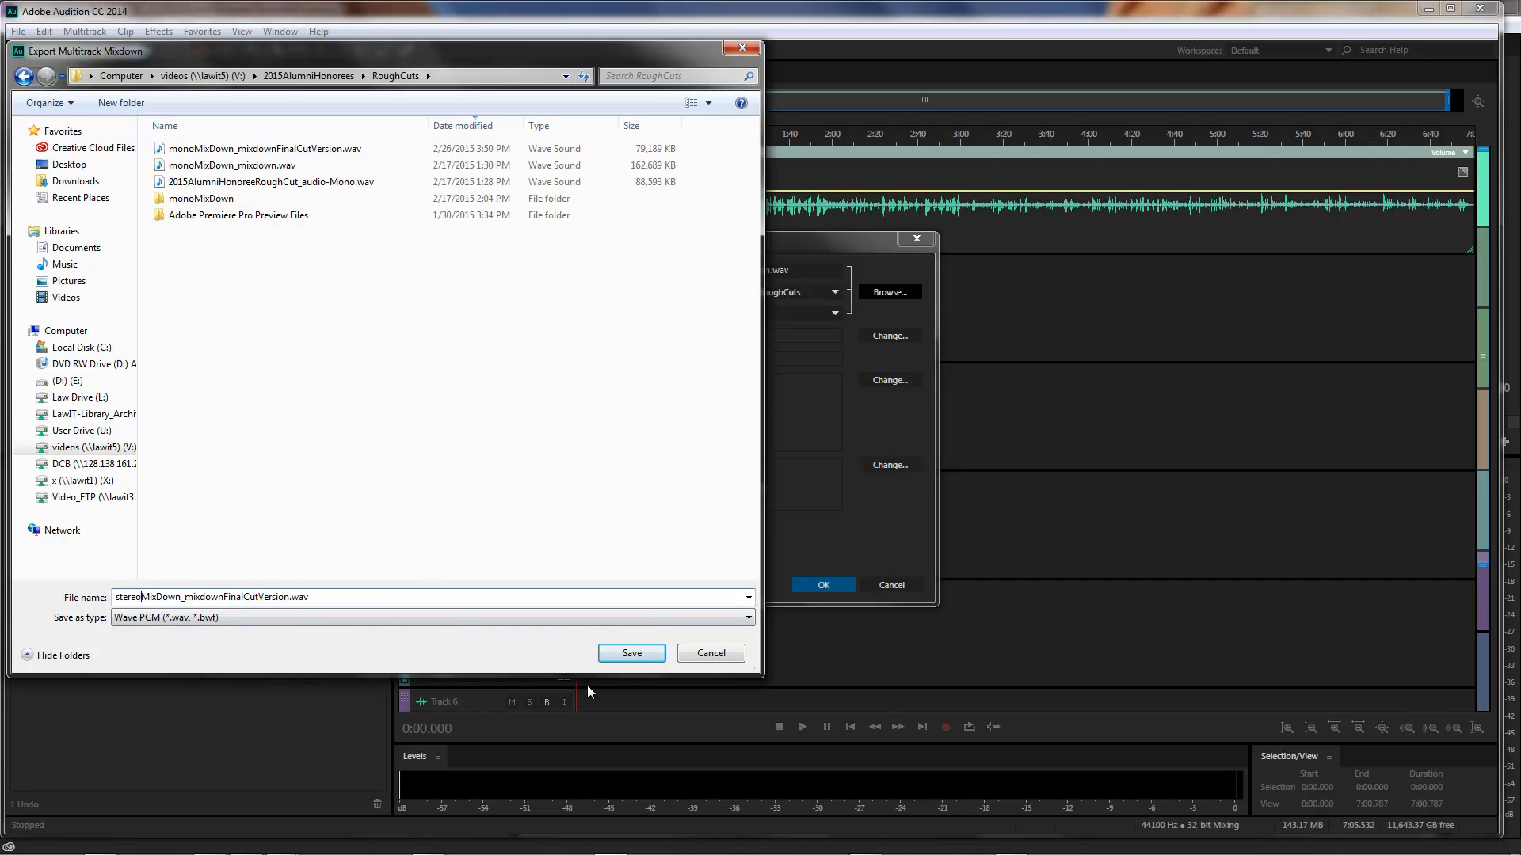
left_click(631, 653)
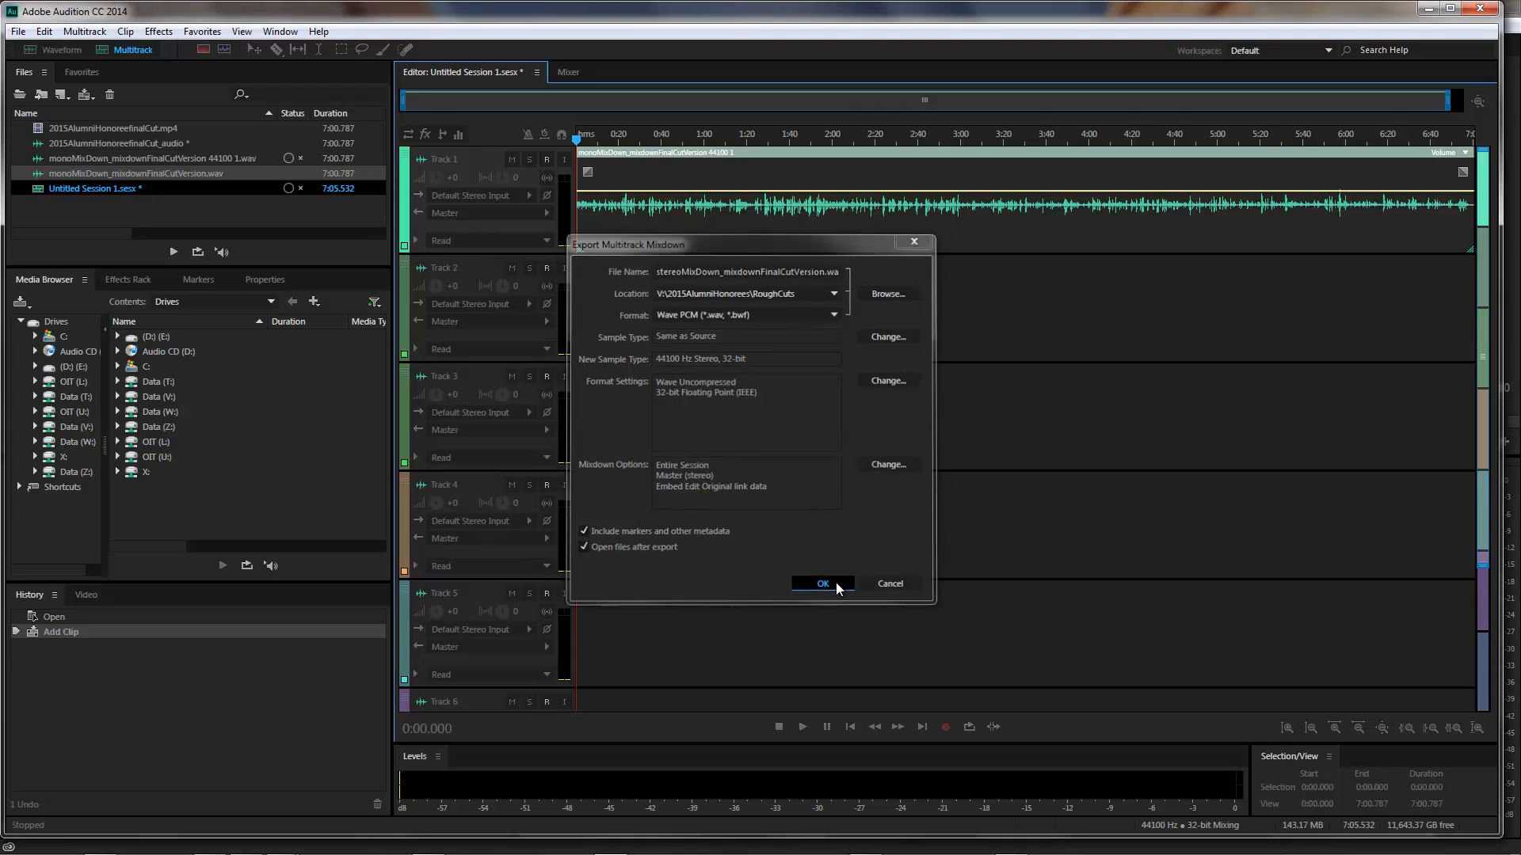
left_click(822, 584)
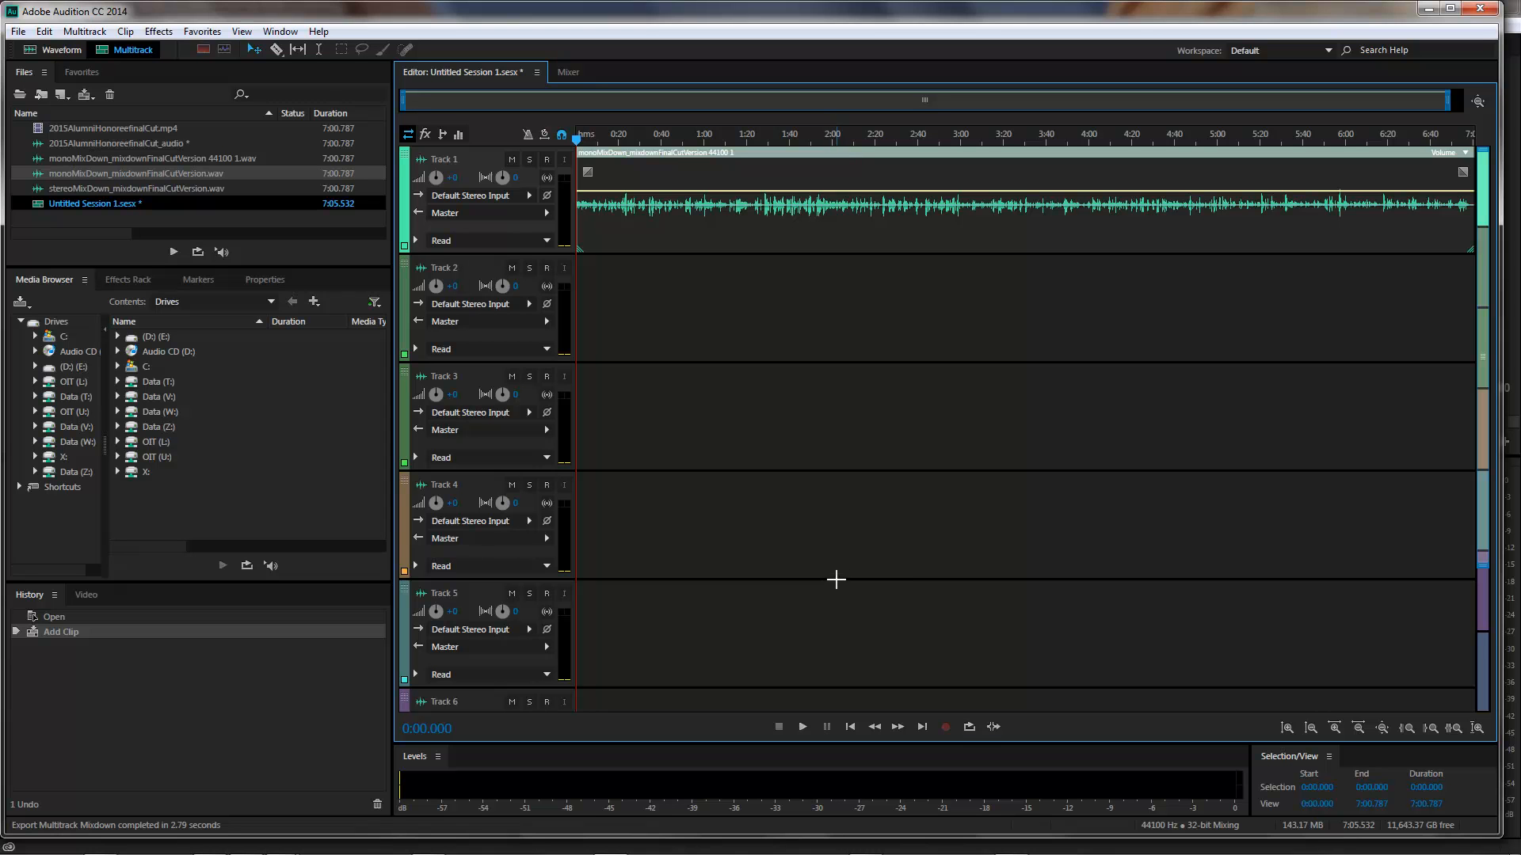
Switch to Premiere Pro and delete all the existing items from the RexAudioFix project
mouse_move(643, 841)
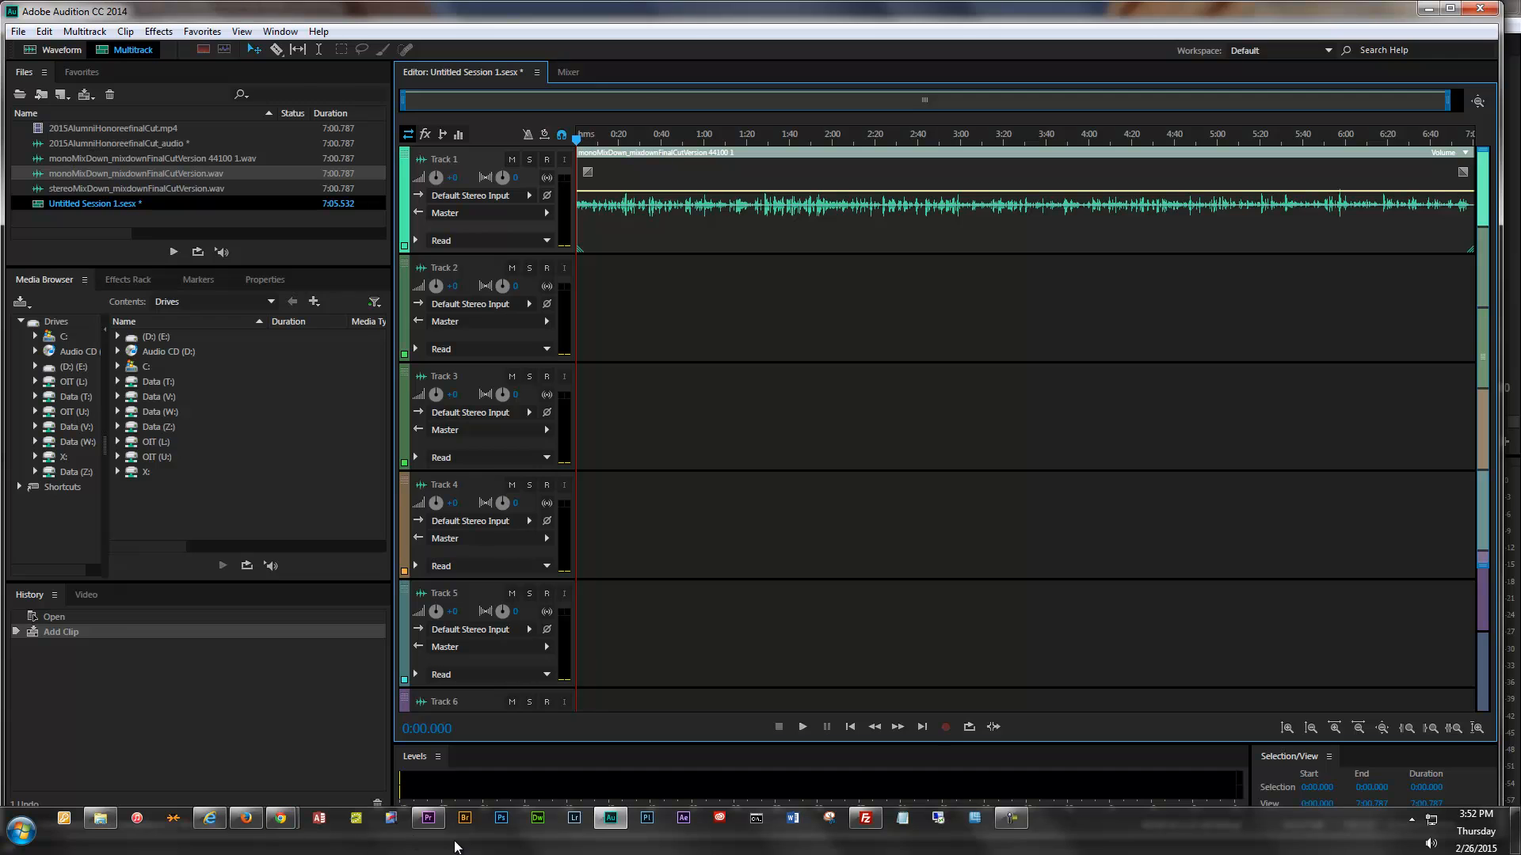
left_click(426, 824)
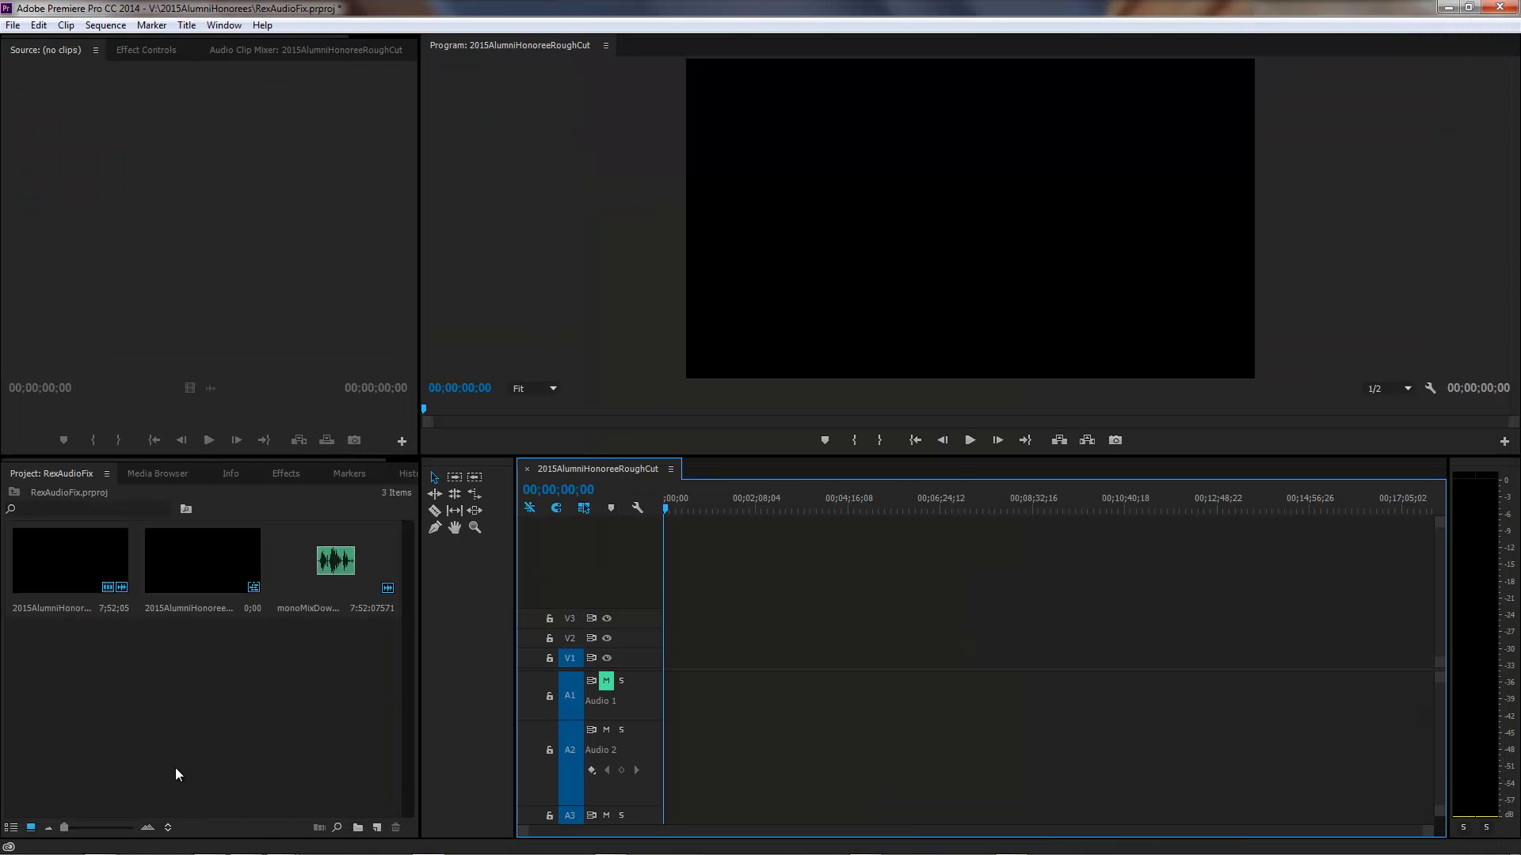
left_click_drag(329, 764, 83, 562)
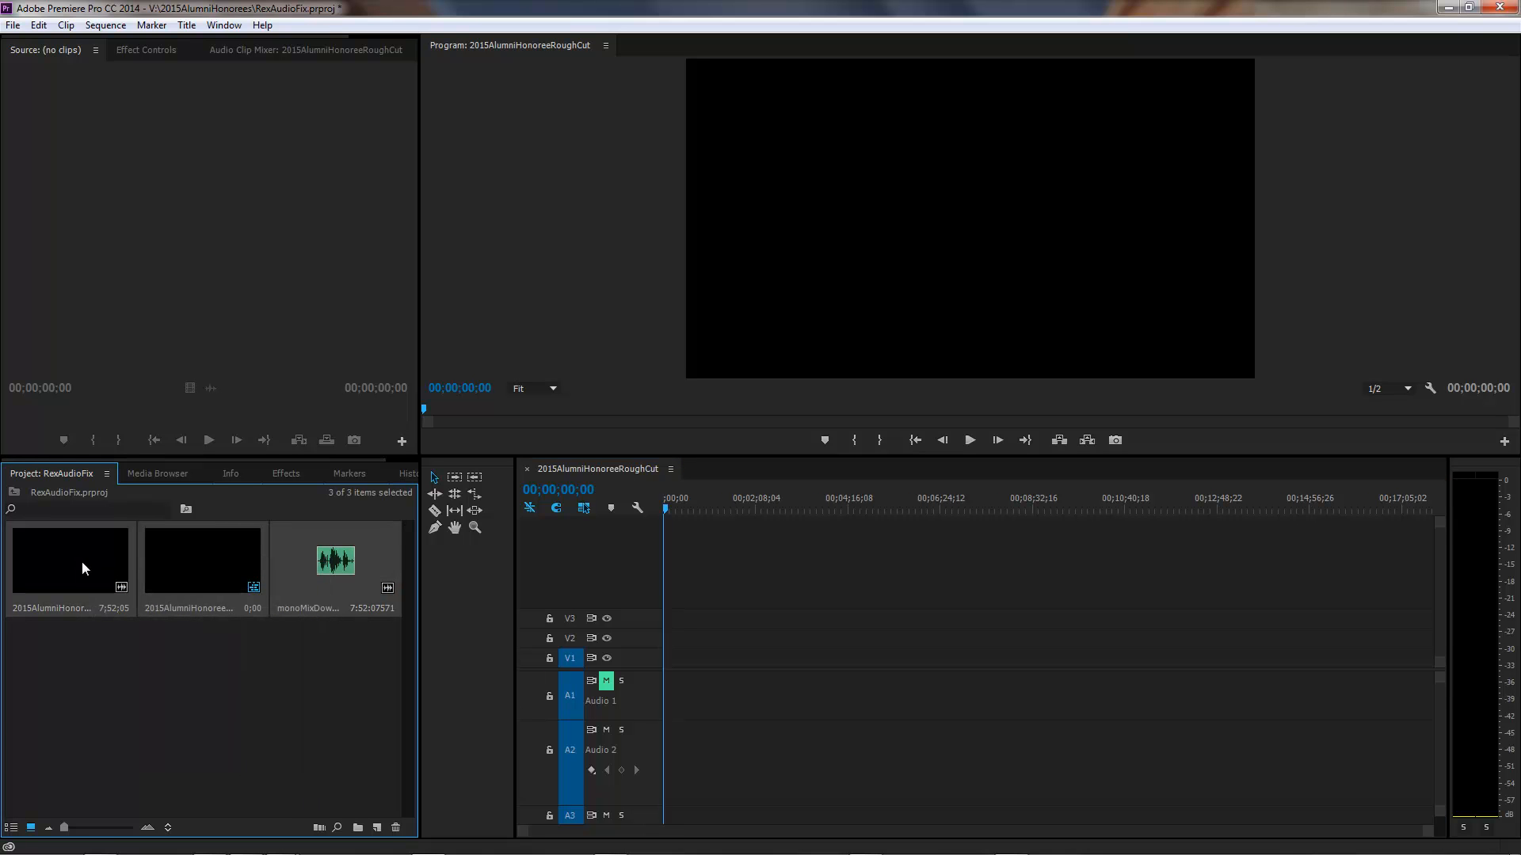
key("Delete")
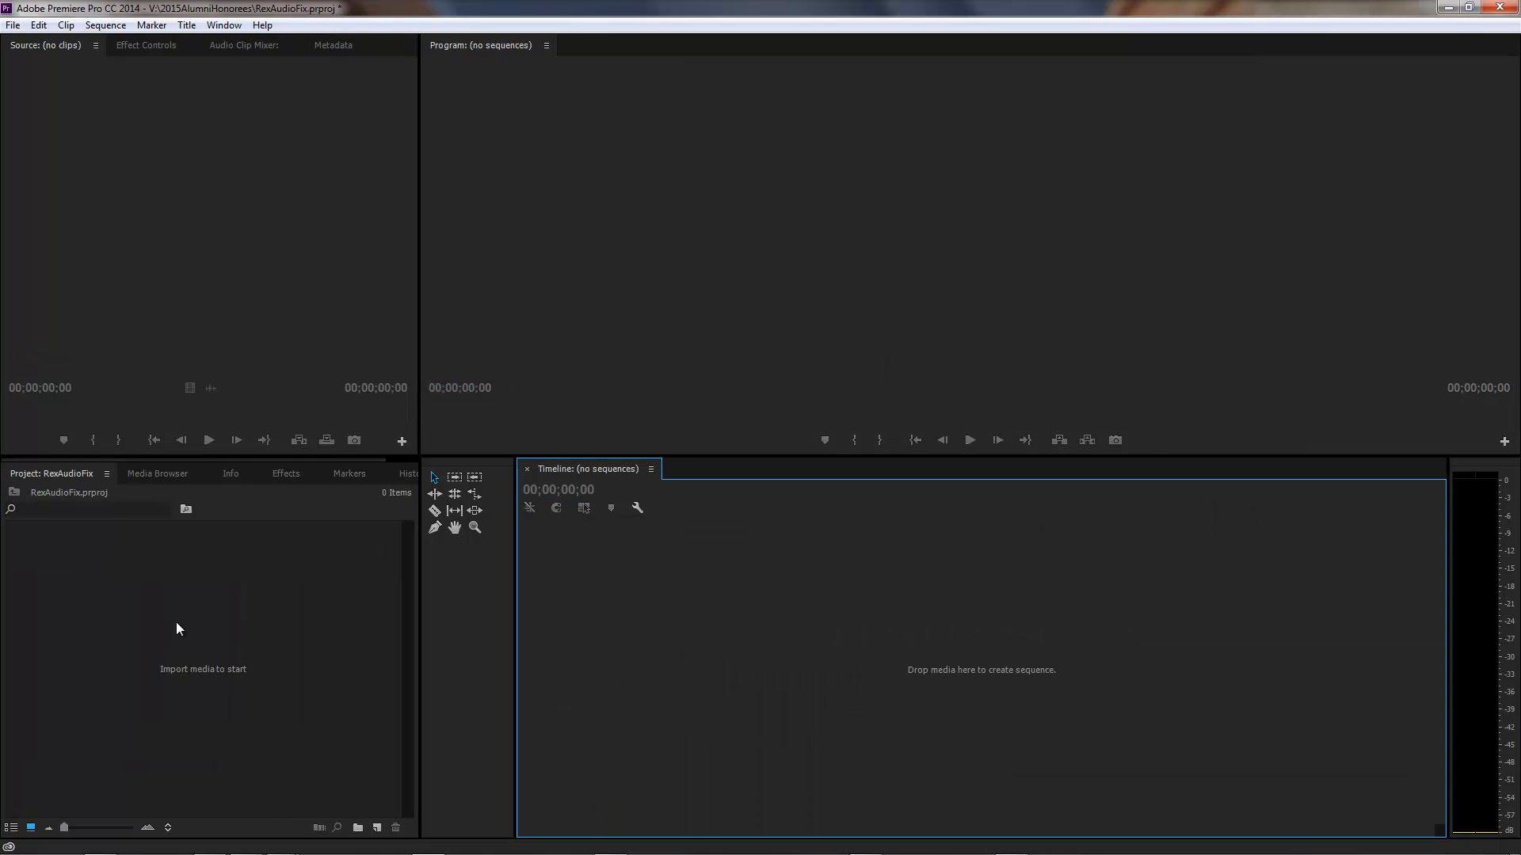
Import stereoMixDown_mixdownFinalCutVersion.wav and 2015AlumniHonoreefinalCut.mp4 from the RoughCuts folder into the project
double_click(201, 652)
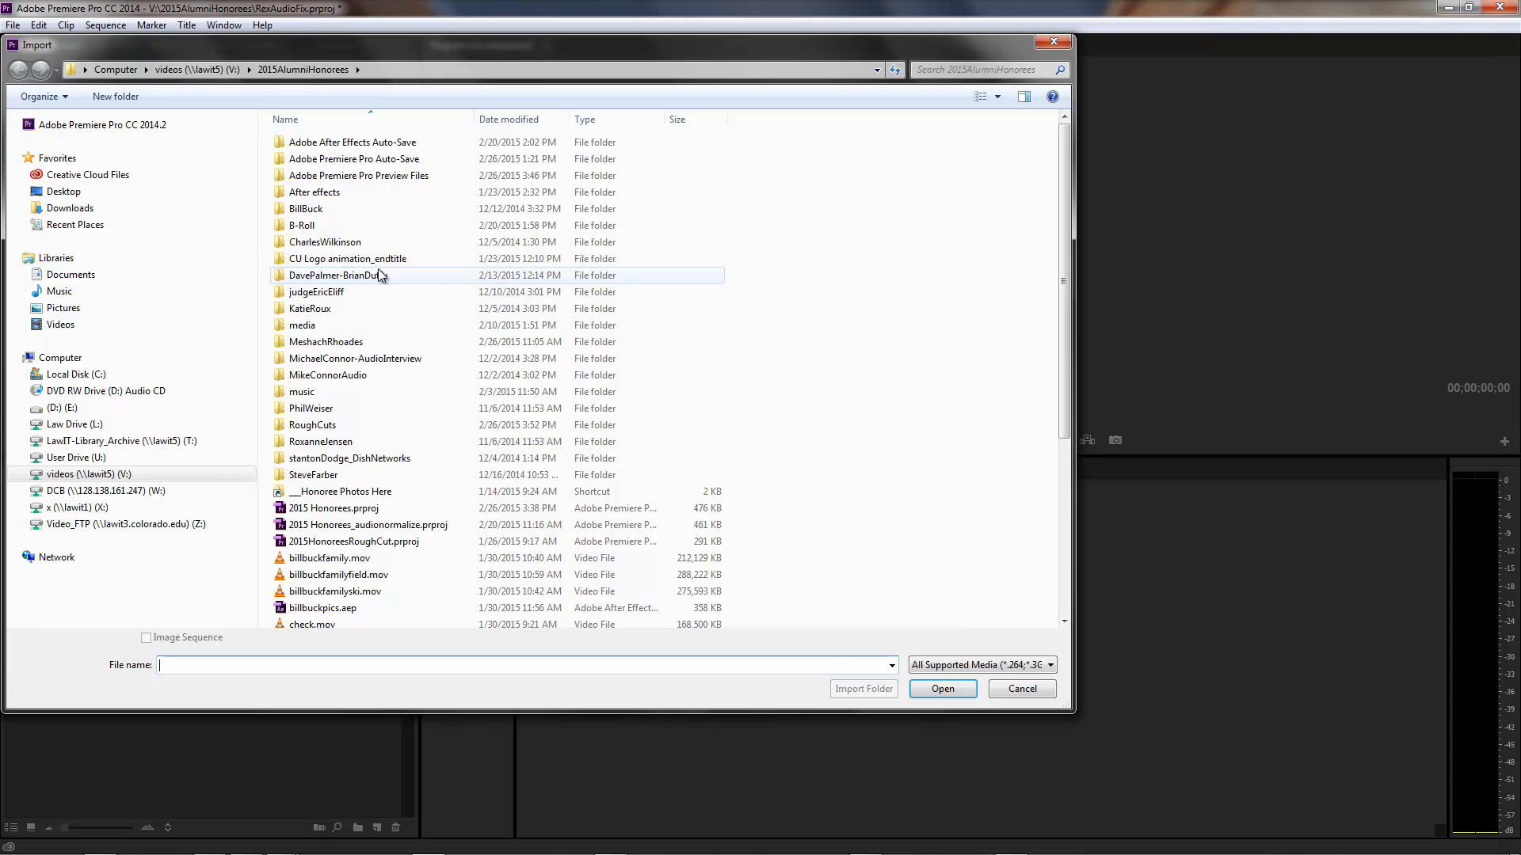
double_click(355, 425)
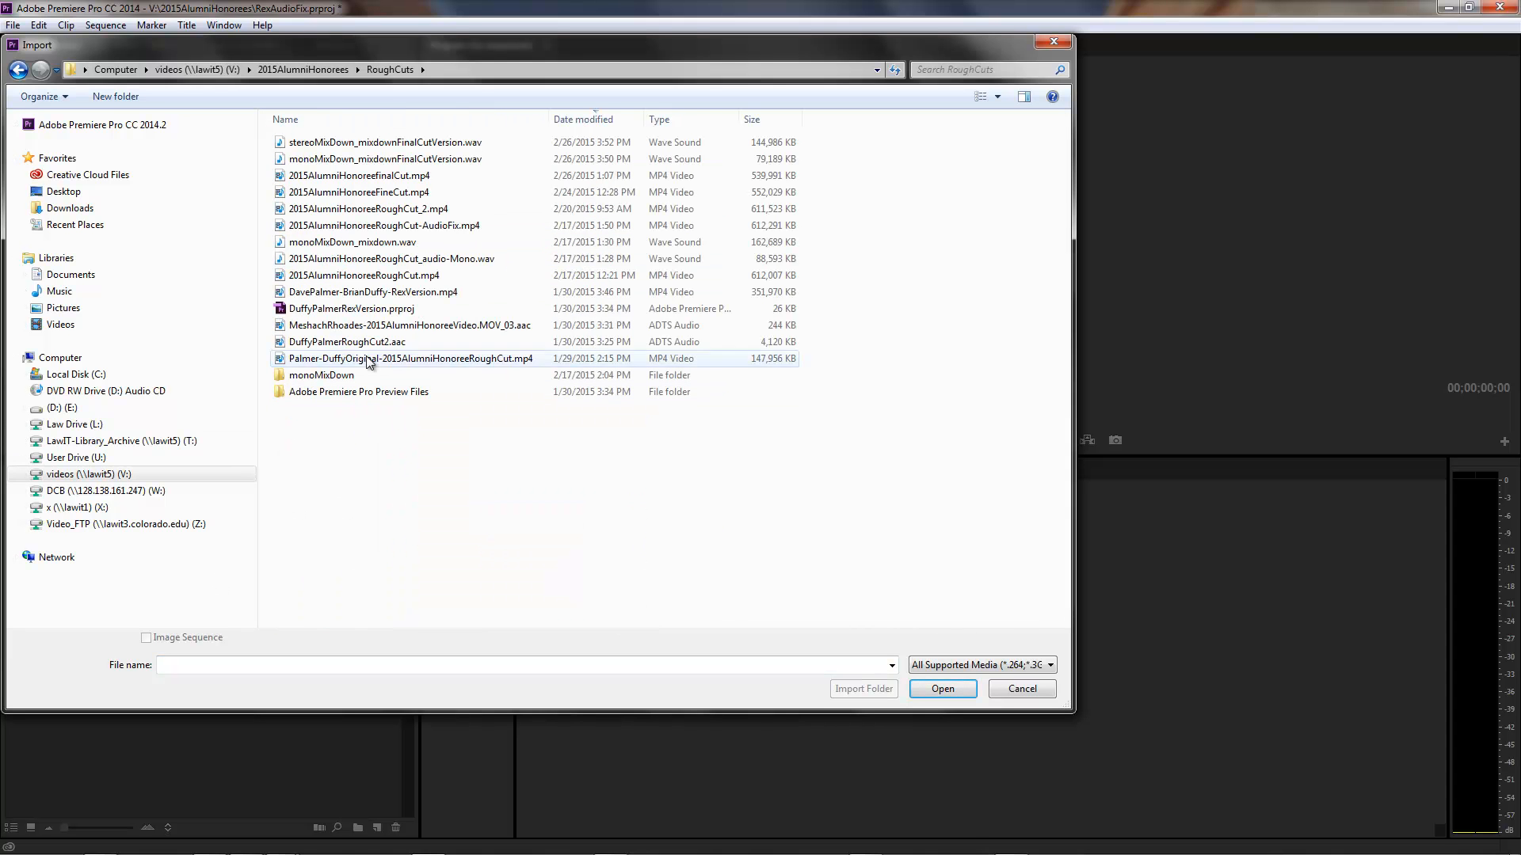
left_click(385, 142)
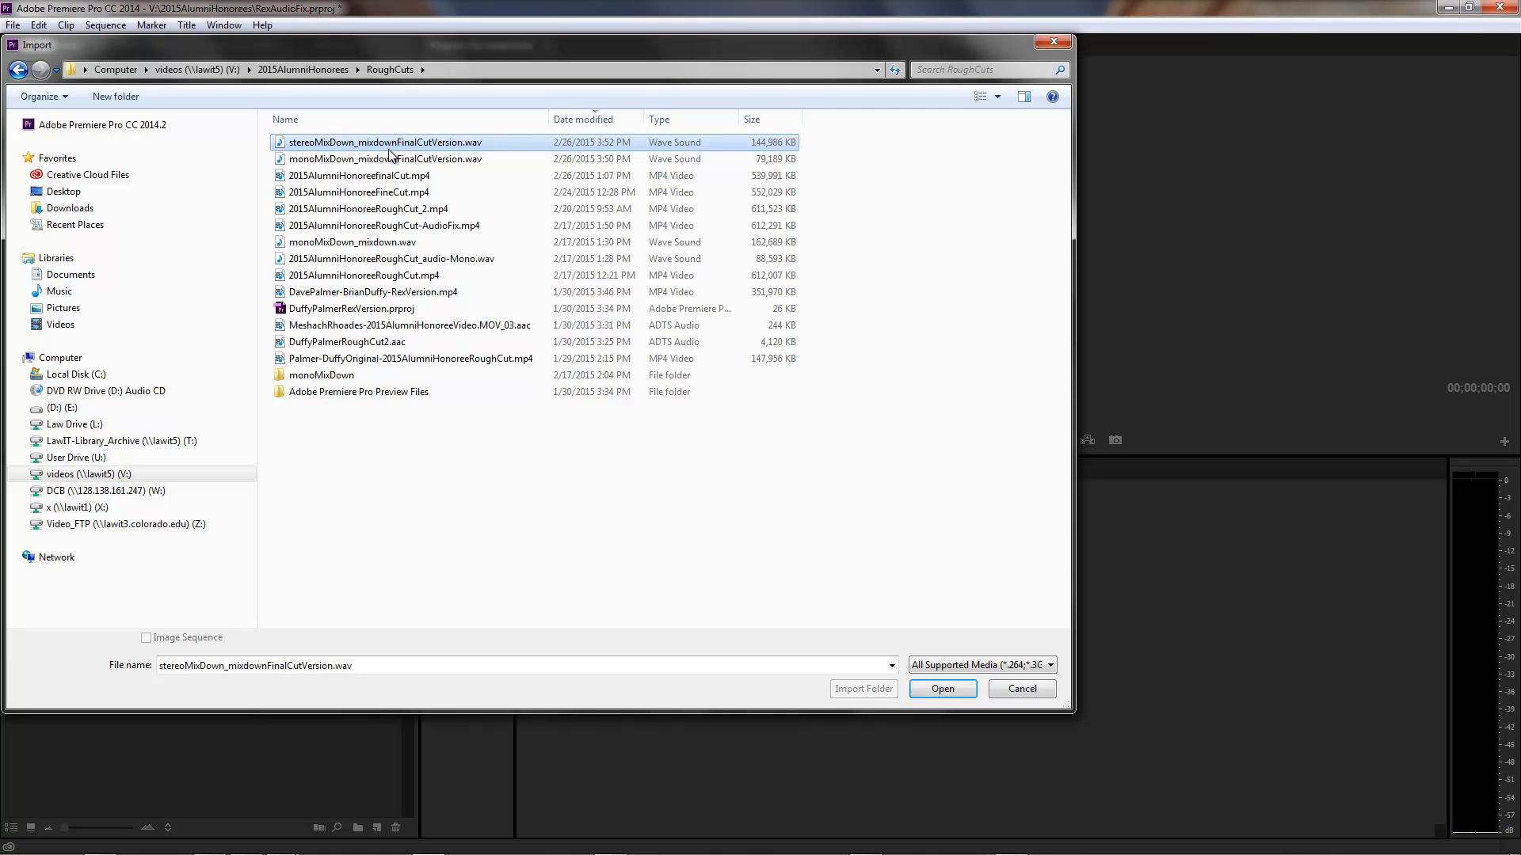
left_click(433, 176, "ctrl")
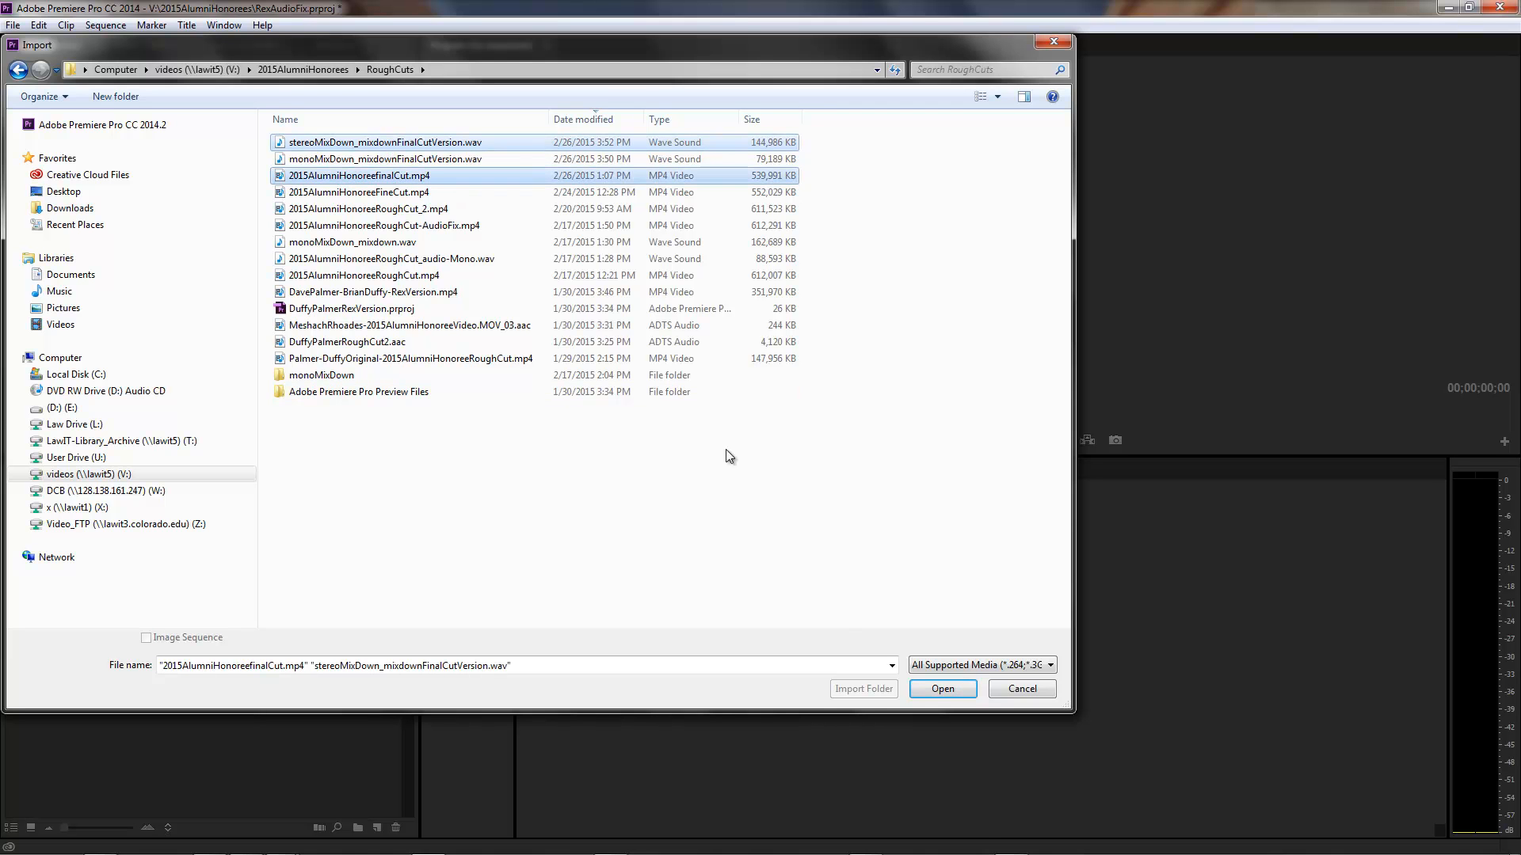
left_click(937, 689)
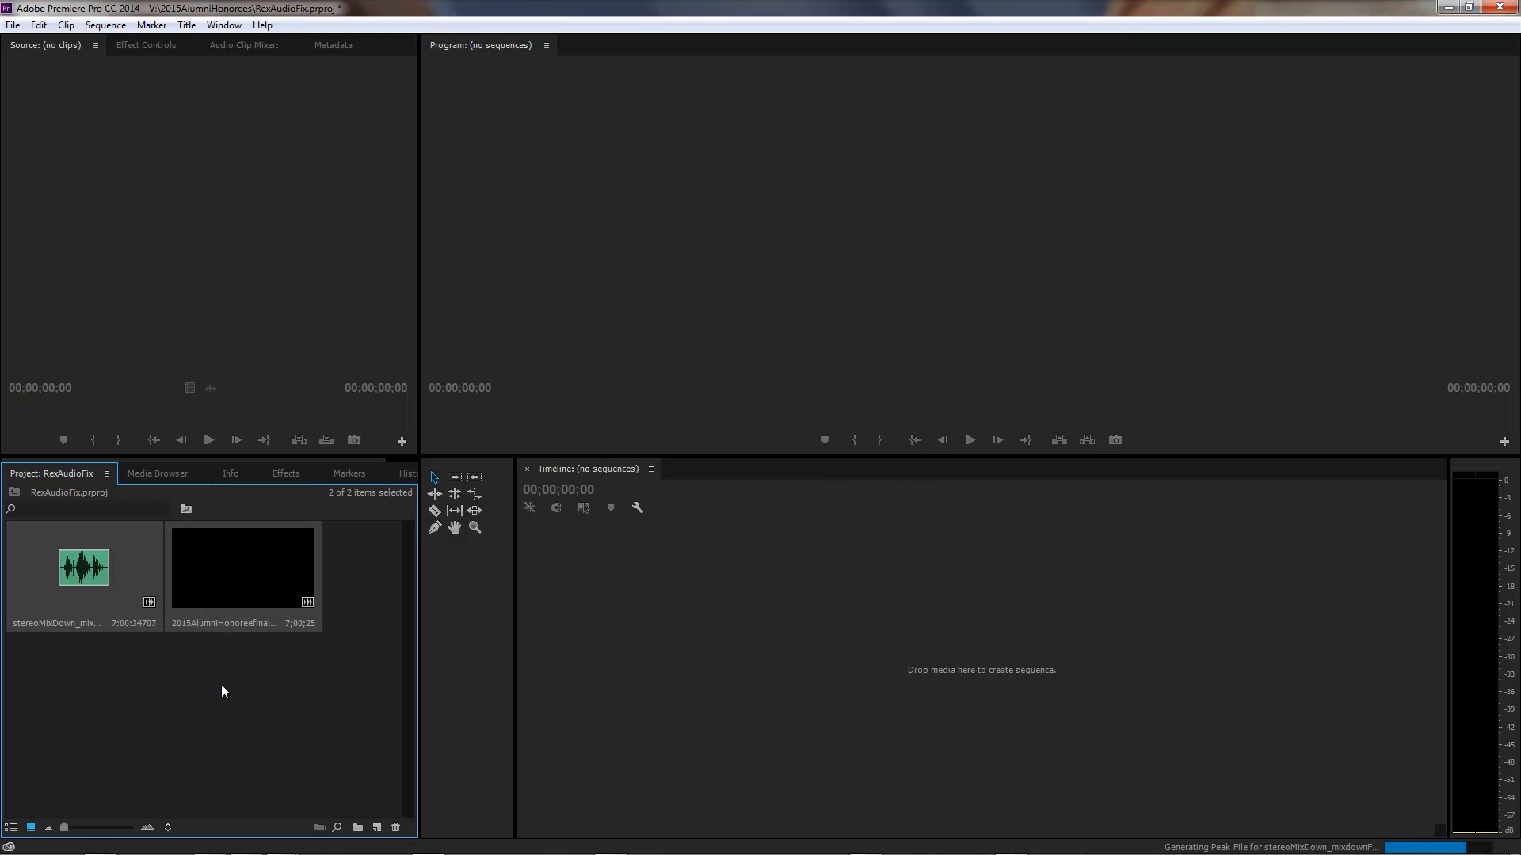
Create a sequence from the two imported files and enlarge the Audio 1 track to show its waveform
left_click_drag(244, 556, 557, 628)
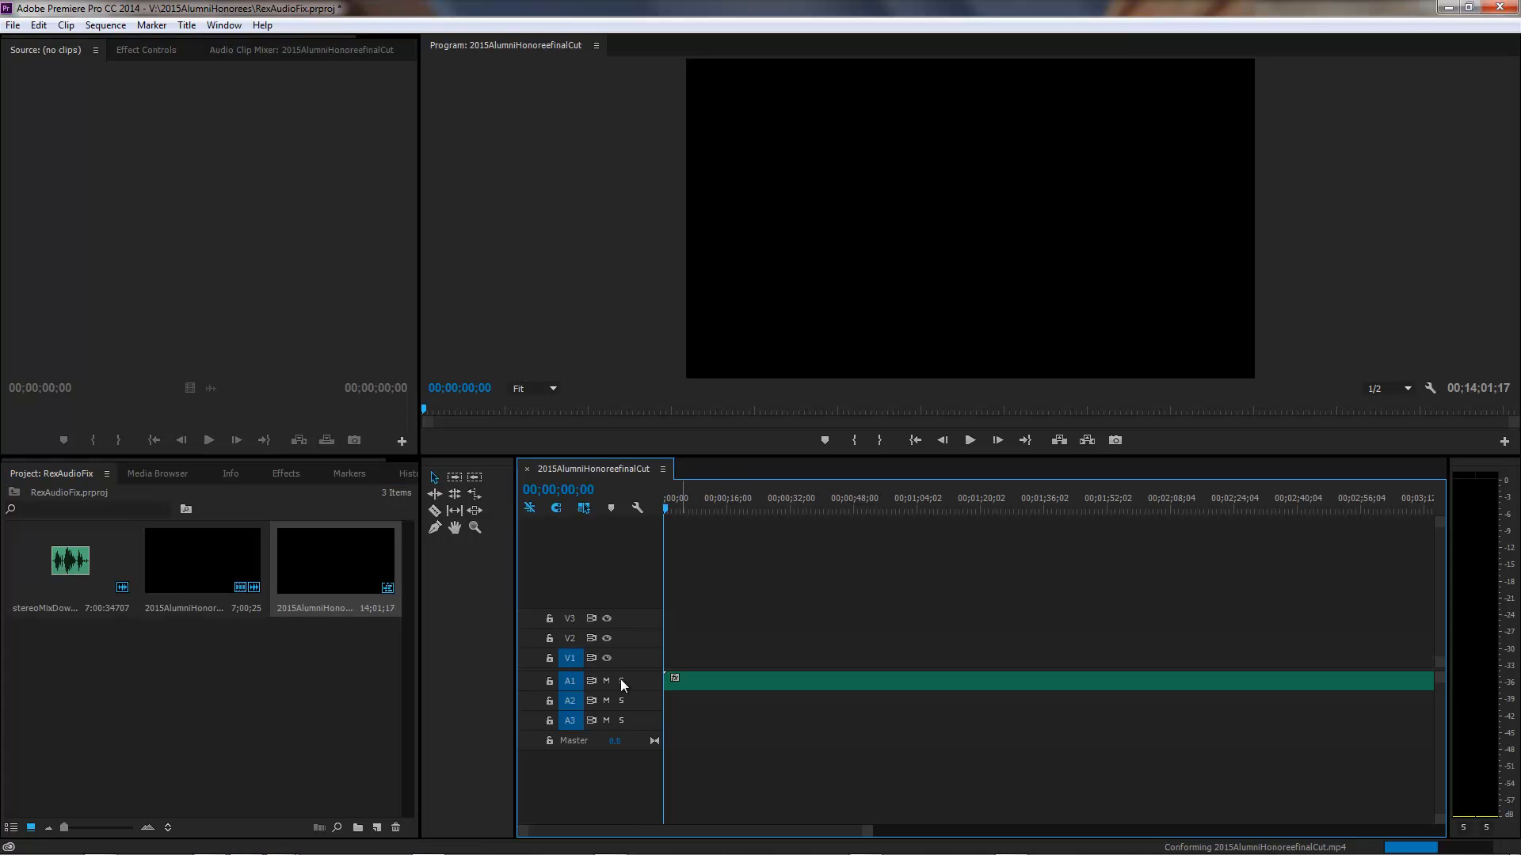
left_click_drag(607, 691, 607, 750)
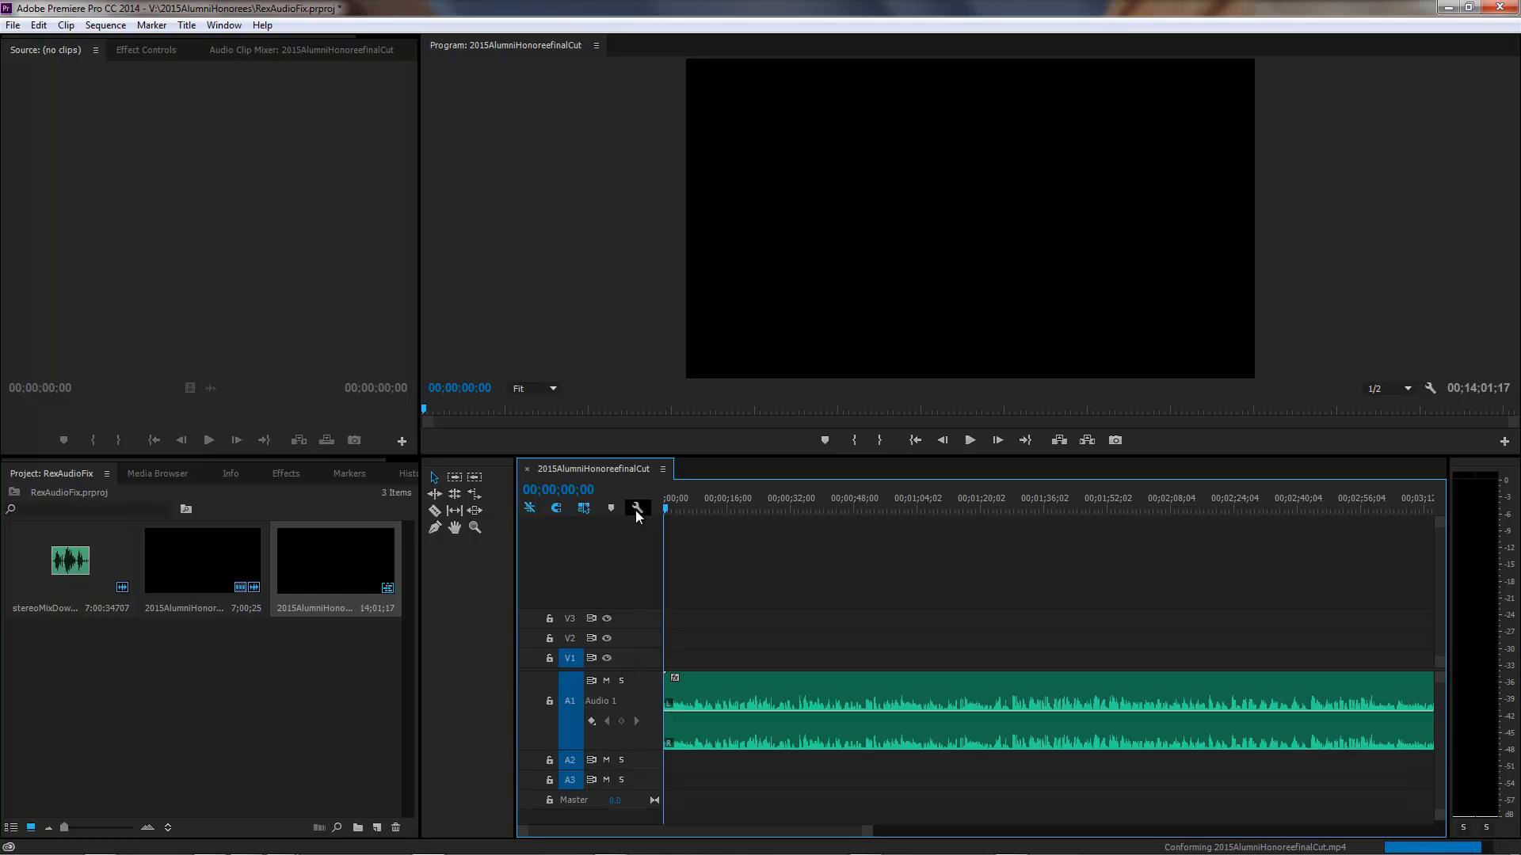
Play the beginning of the sequence, and delete the first audio clip from the Audio 1 track
left_click(970, 440)
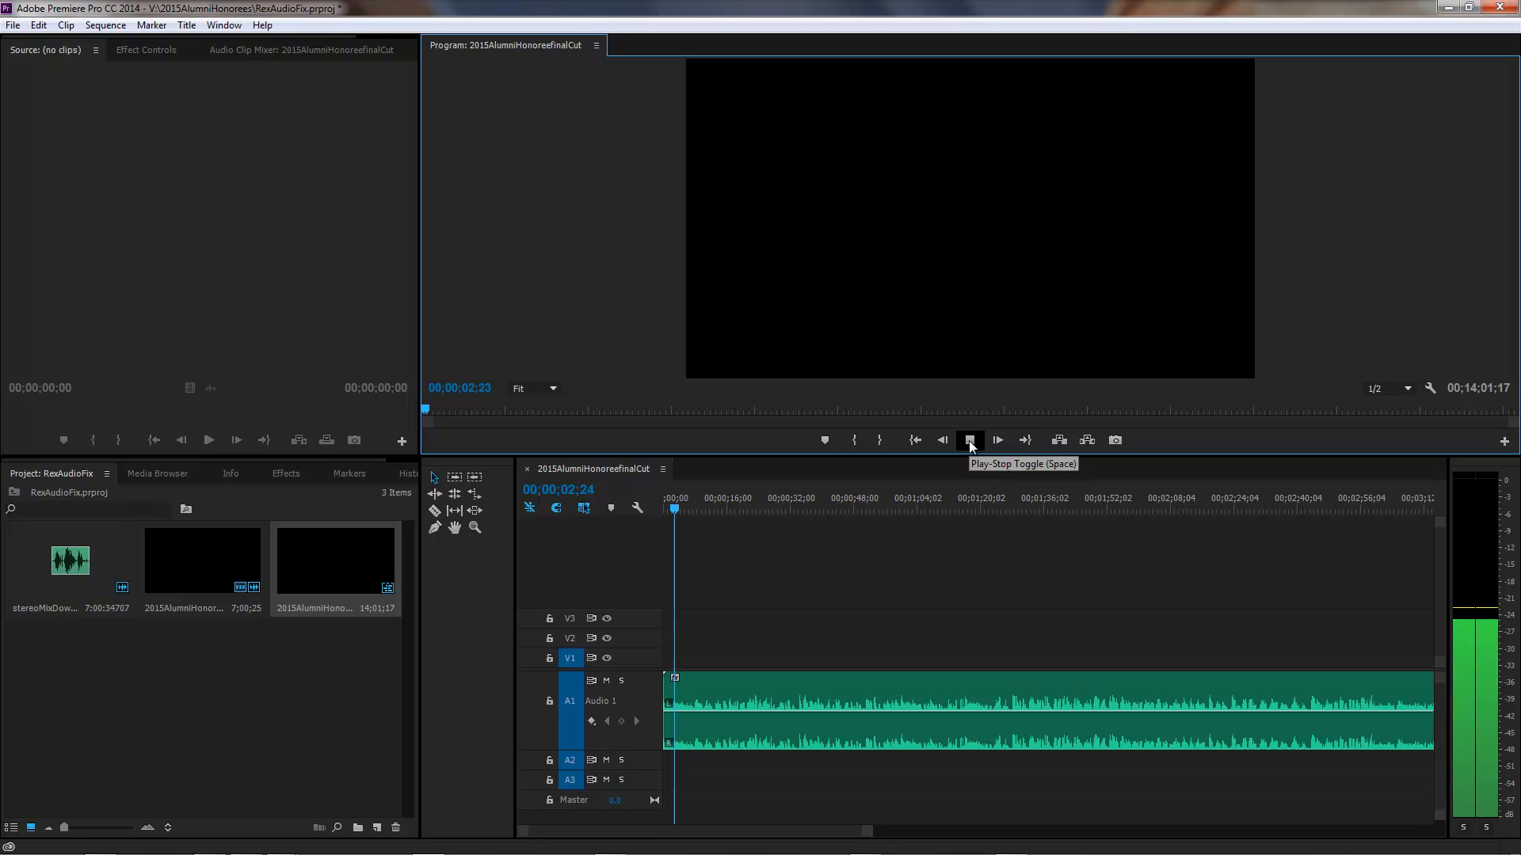
left_click(969, 440)
left_click(665, 503)
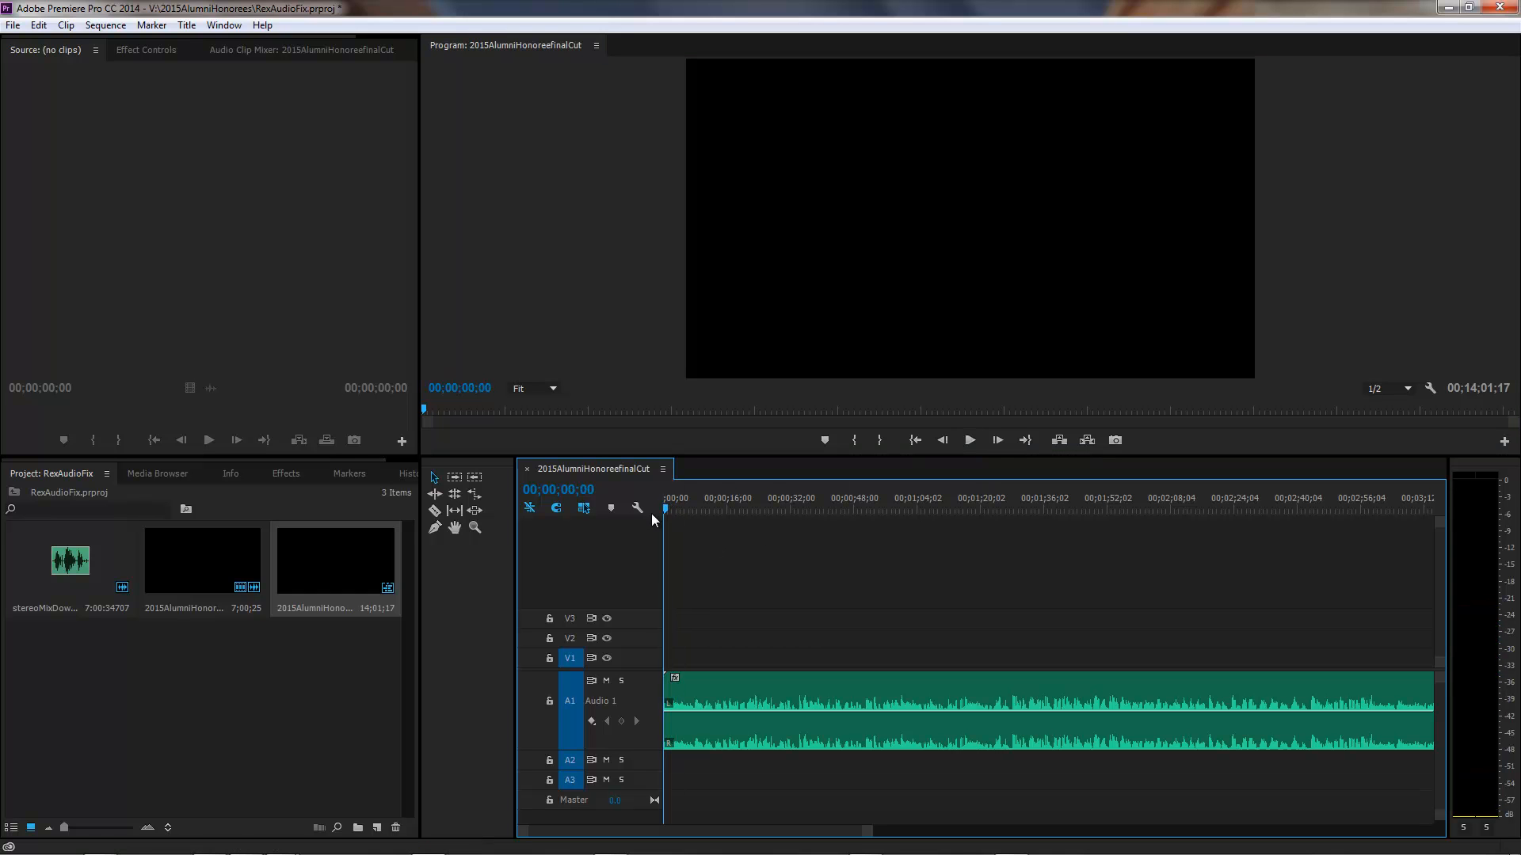
left_click(748, 692)
key("Delete")
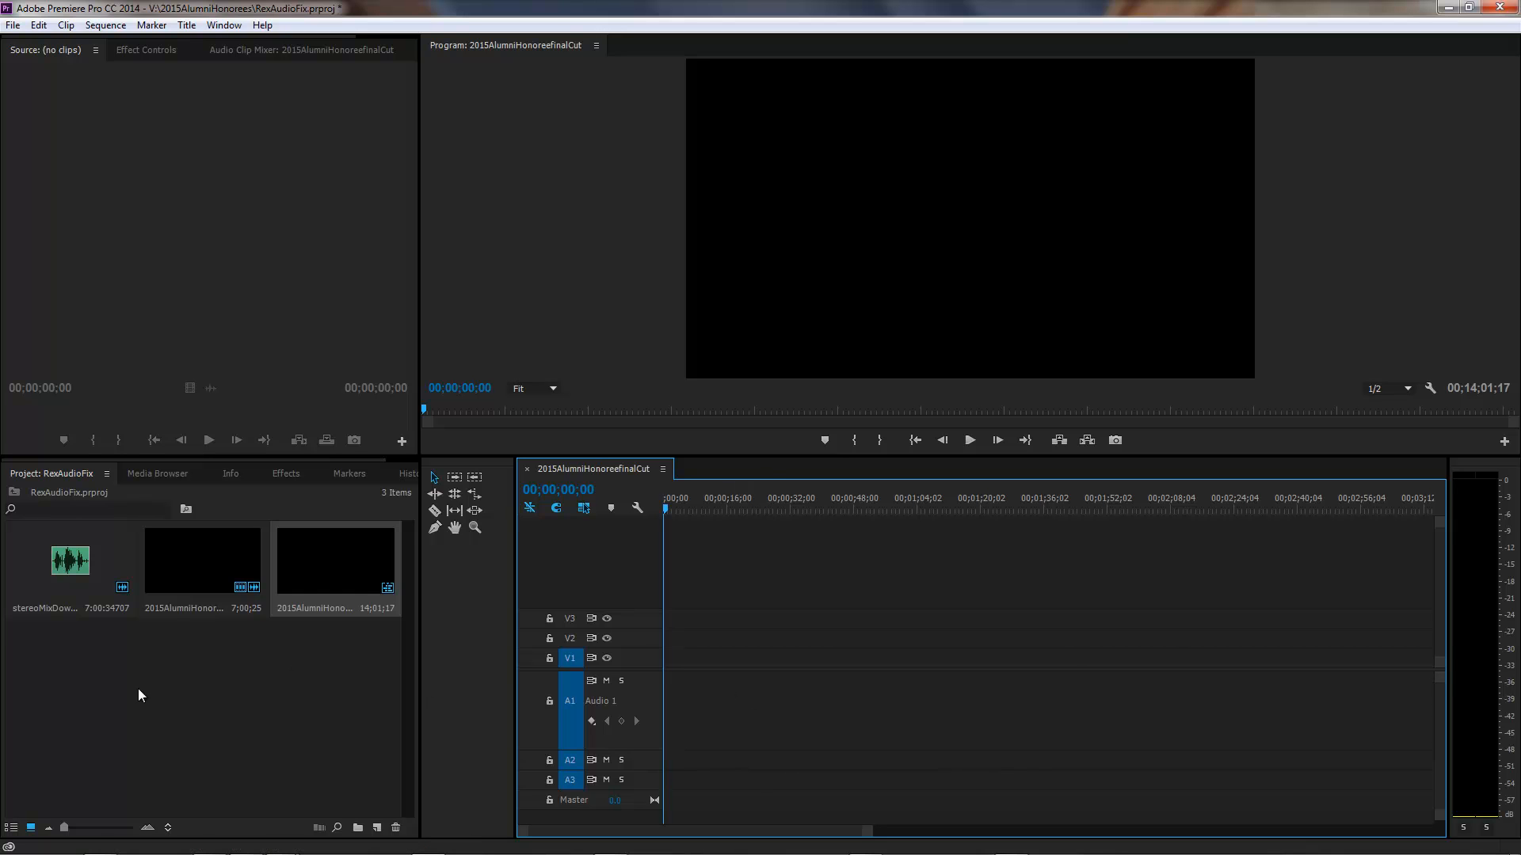
Place 2015AlumniHonoreefinalCut.mp4 at the start of the sequence, play its opening, and return the playhead to the beginning
left_click_drag(181, 567, 664, 686)
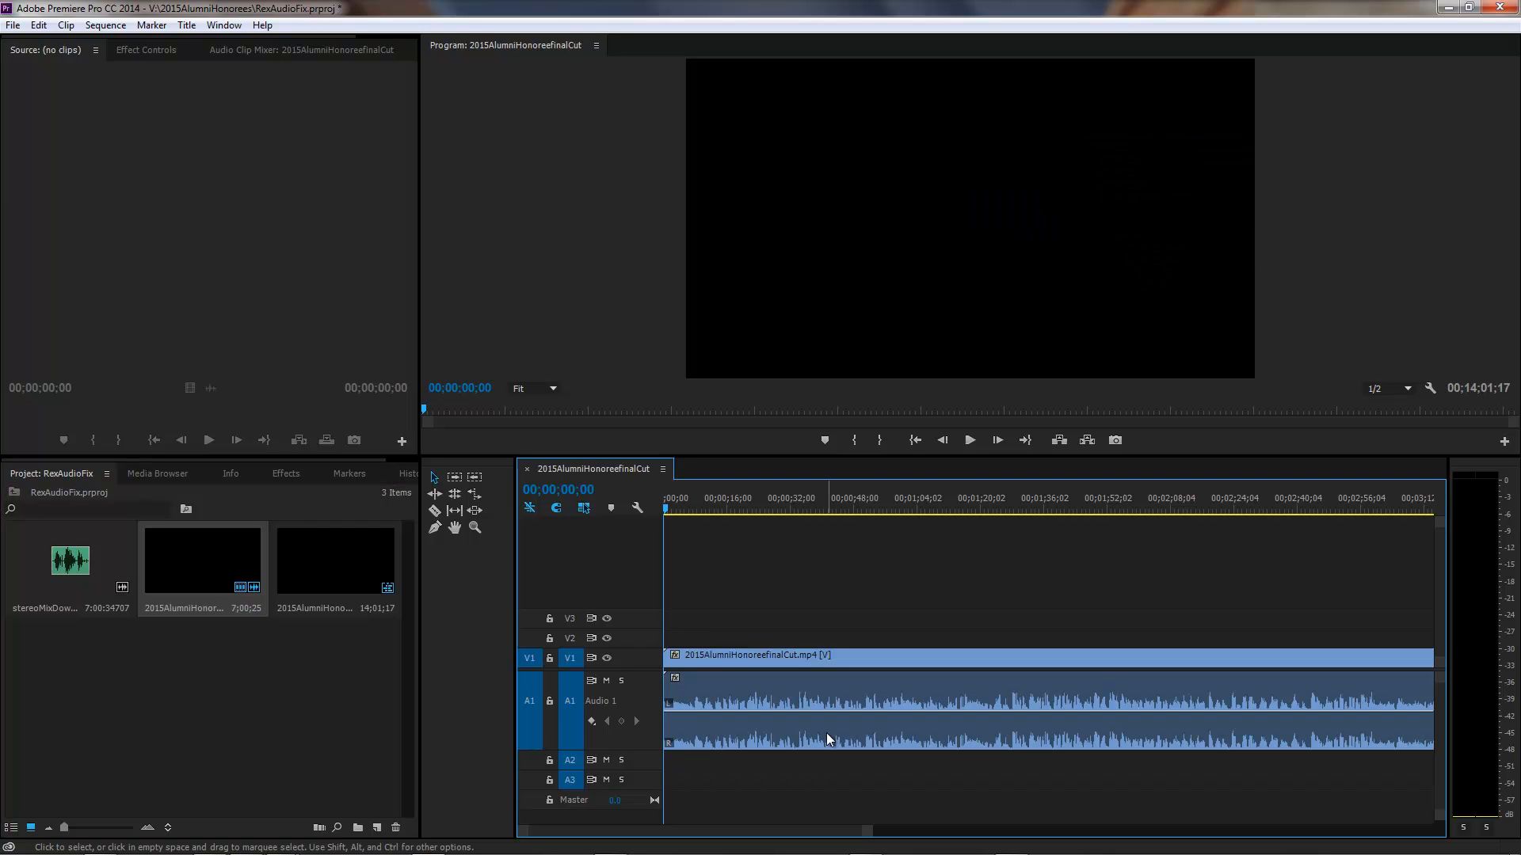
left_click(970, 440)
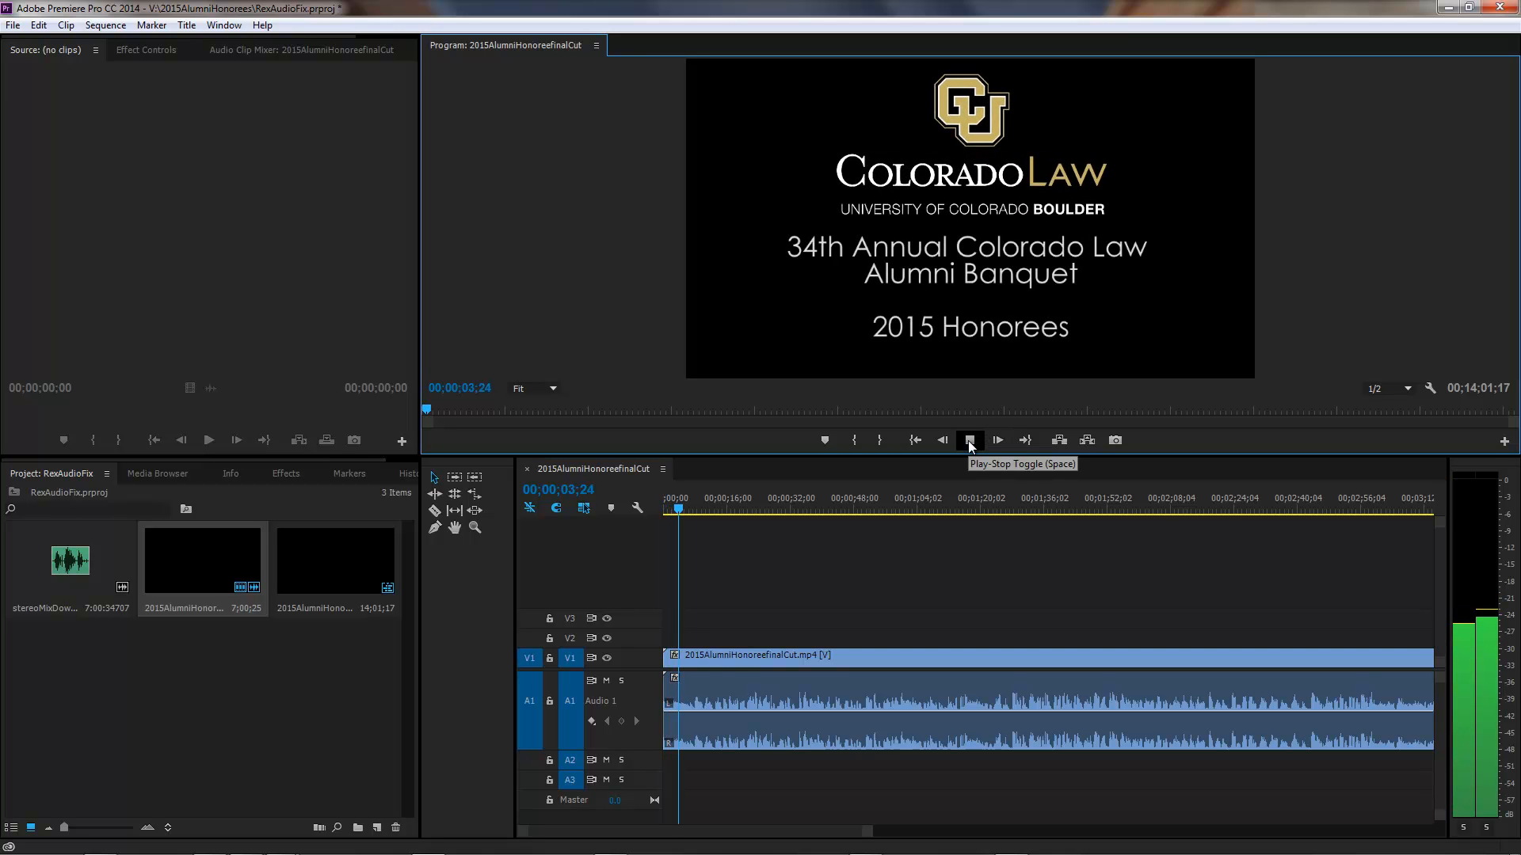
left_click(970, 440)
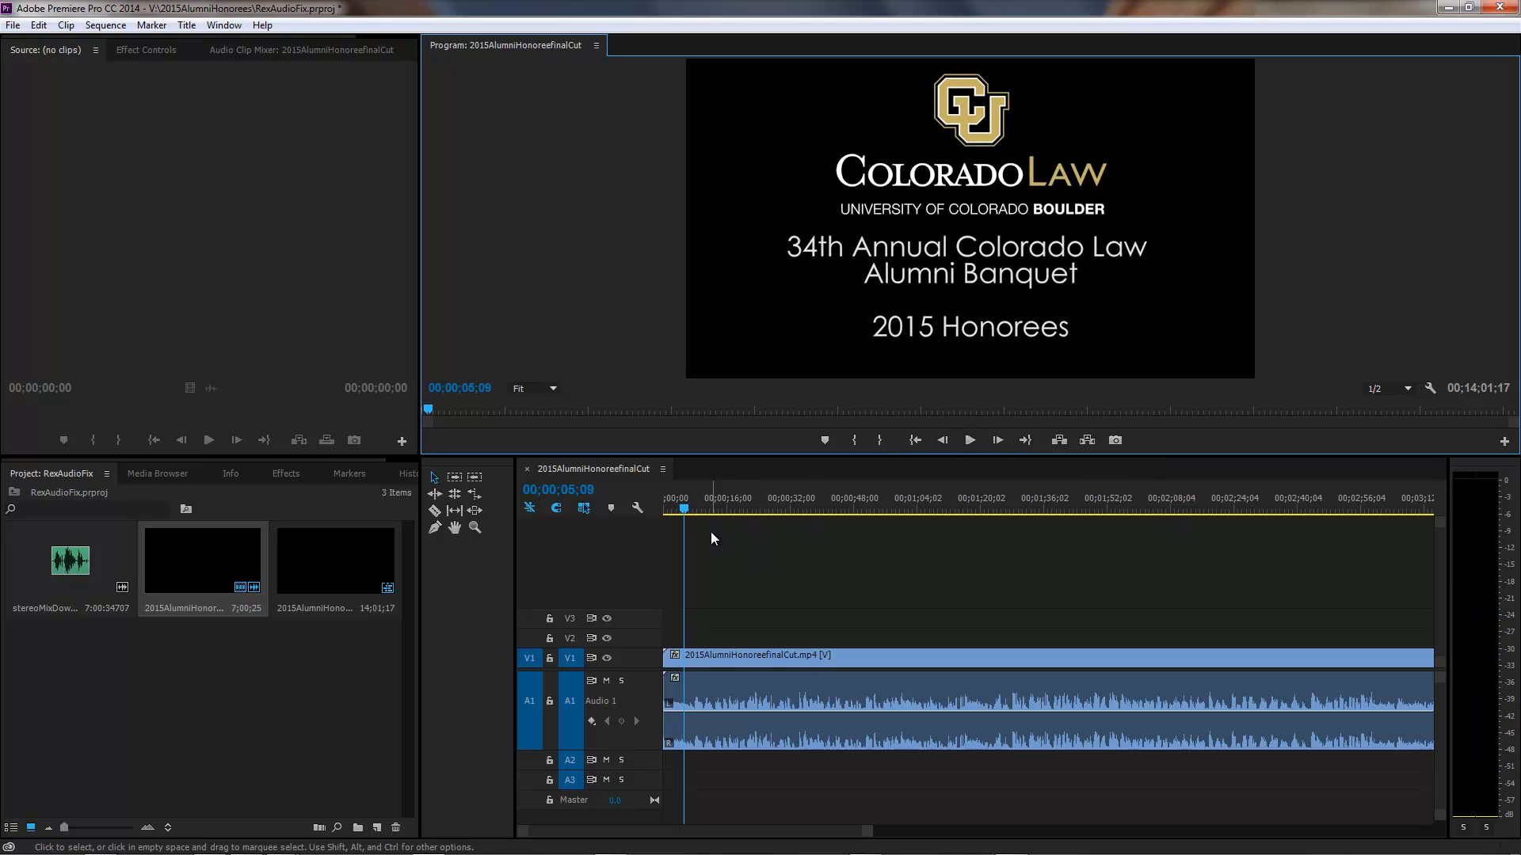
left_click(969, 440)
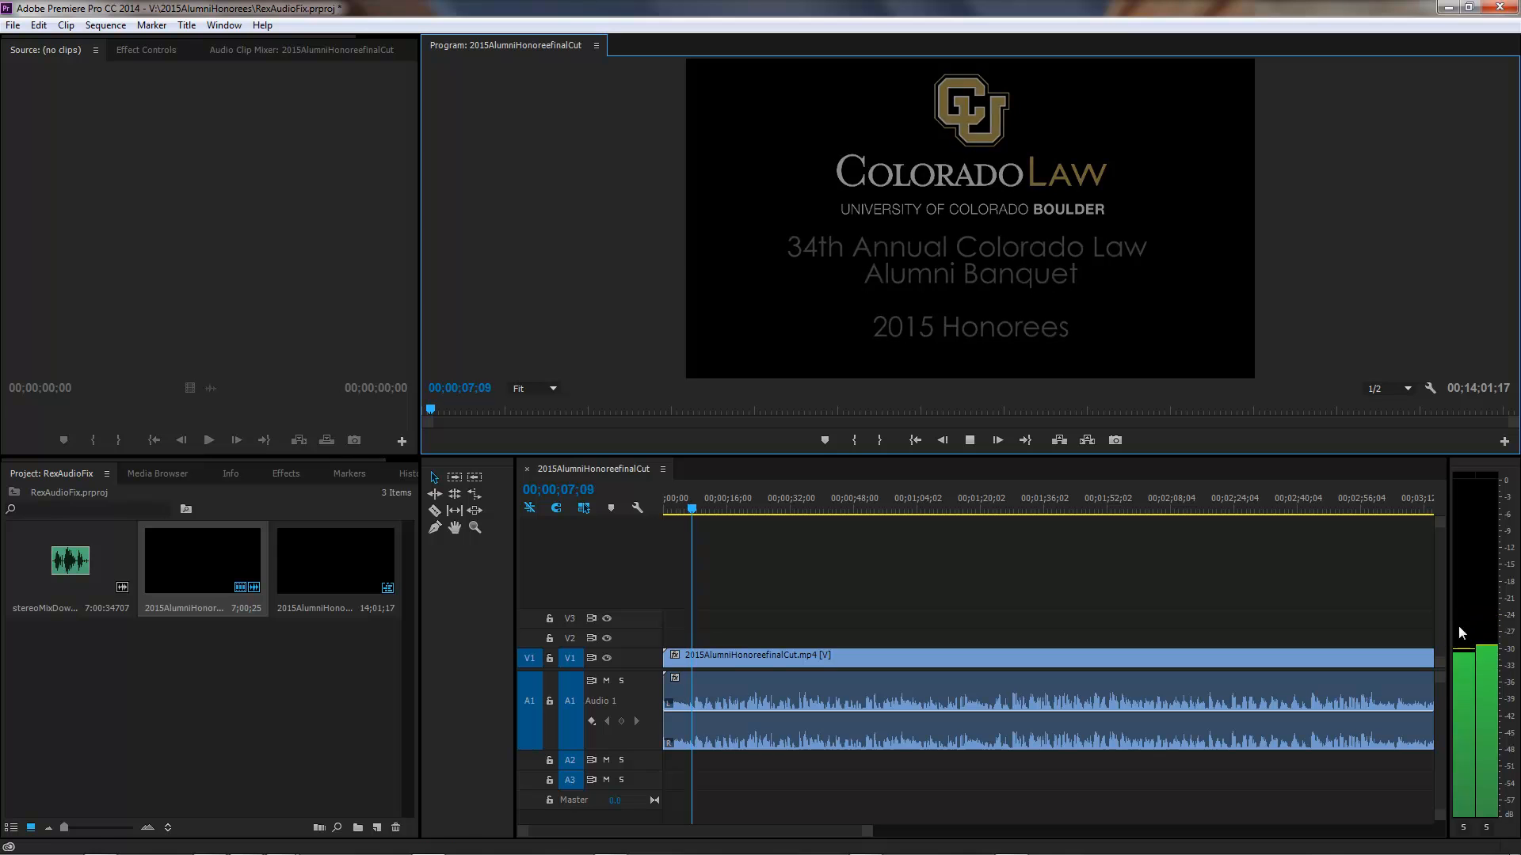
left_click(969, 441)
left_click_drag(697, 511, 643, 519)
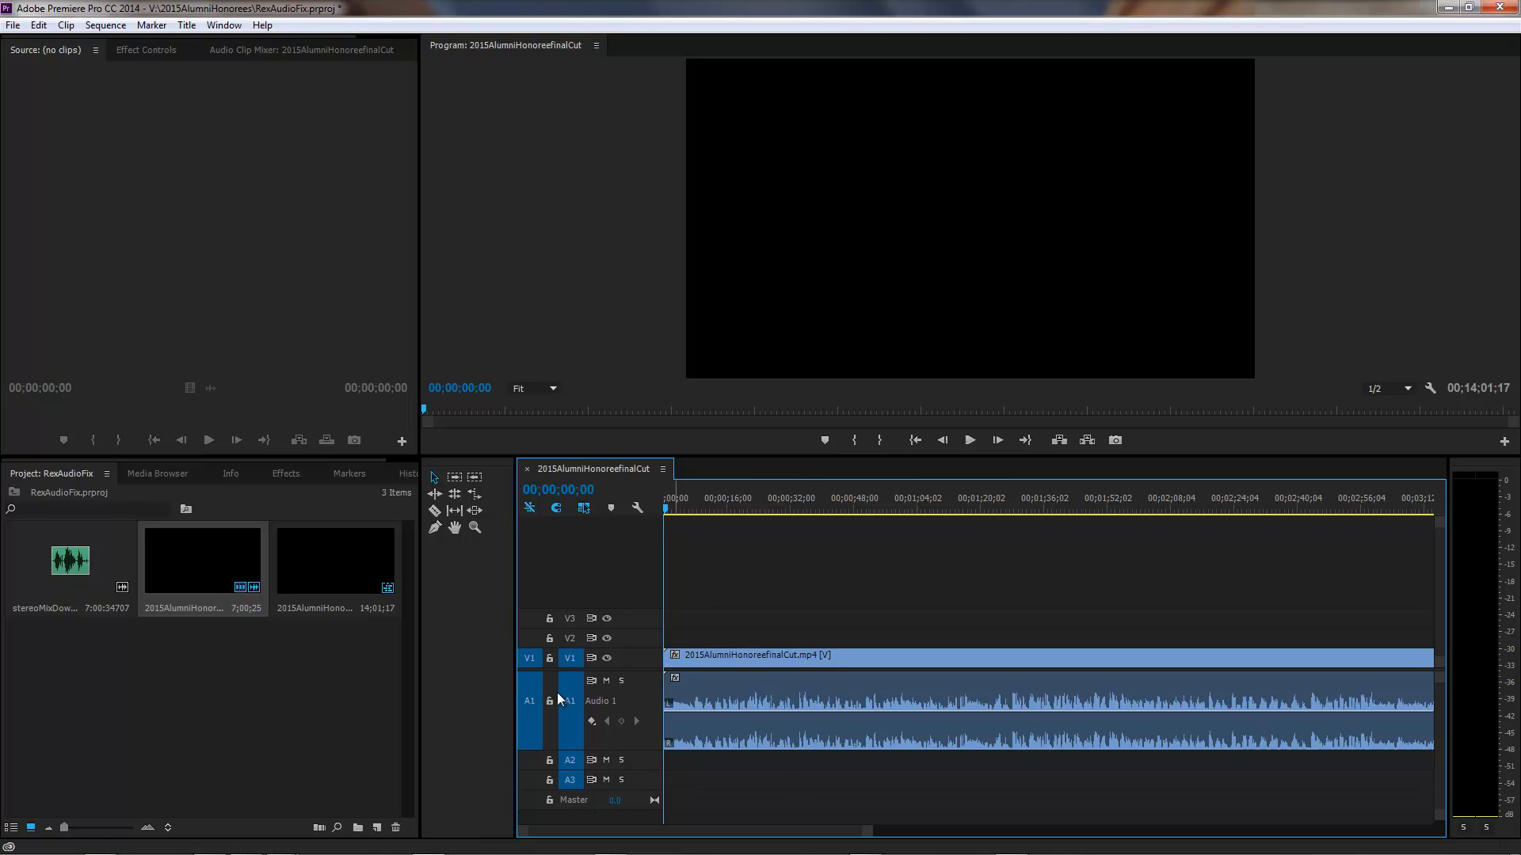
Mute the Audio 1 track, add the stereo mixdown clip to Audio 2 from the sequence start, and enlarge that track
left_click(606, 682)
left_click_drag(65, 562, 638, 814)
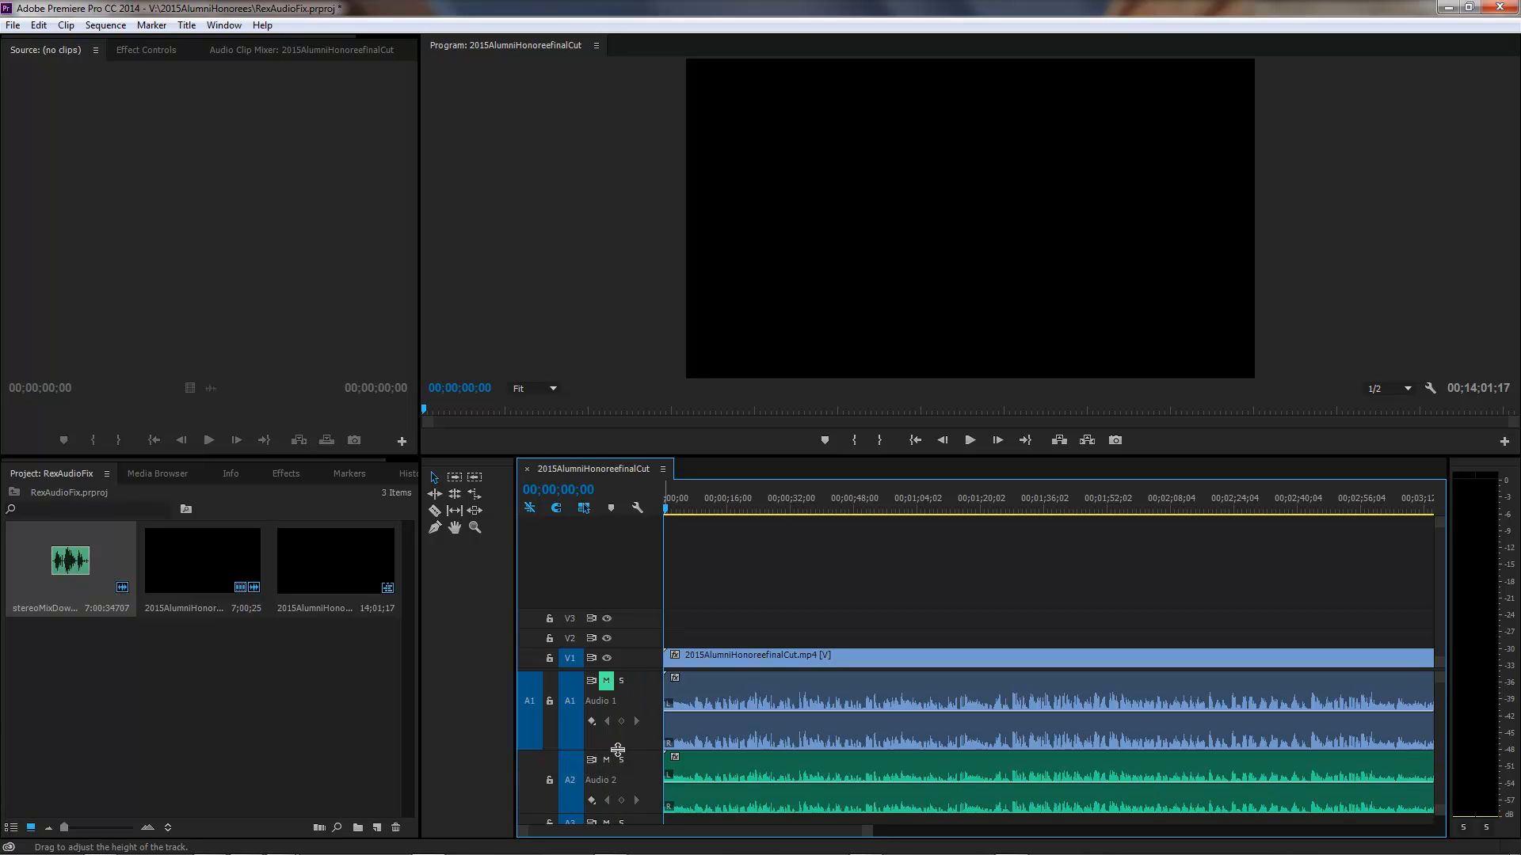
left_click_drag(624, 817, 625, 824)
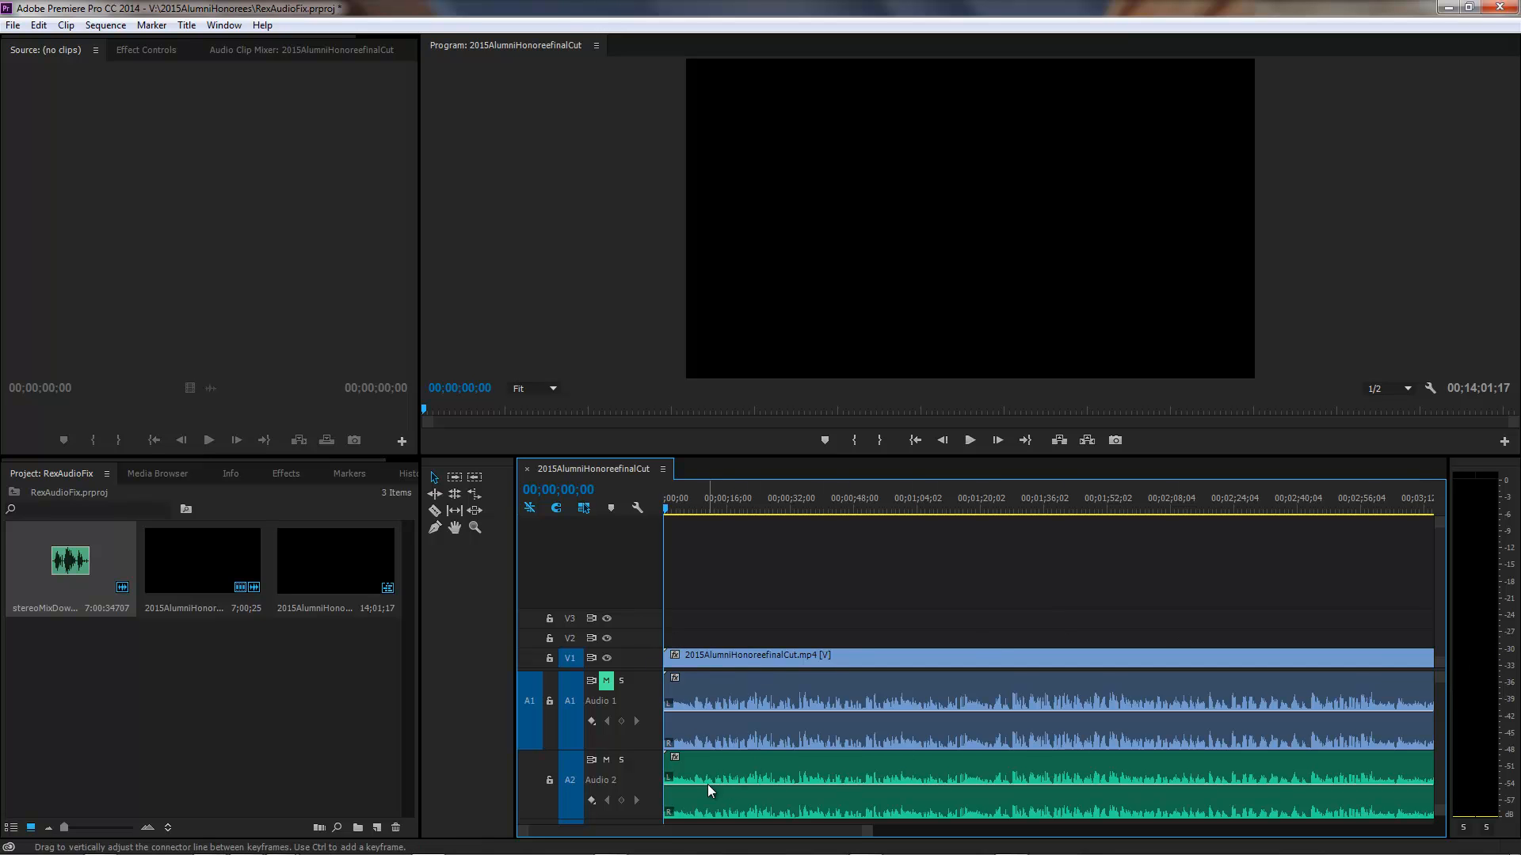
Play the sequence with only Audio 1 muted, and play on with only Audio 2 muted to compare the channel levels
left_click(970, 441)
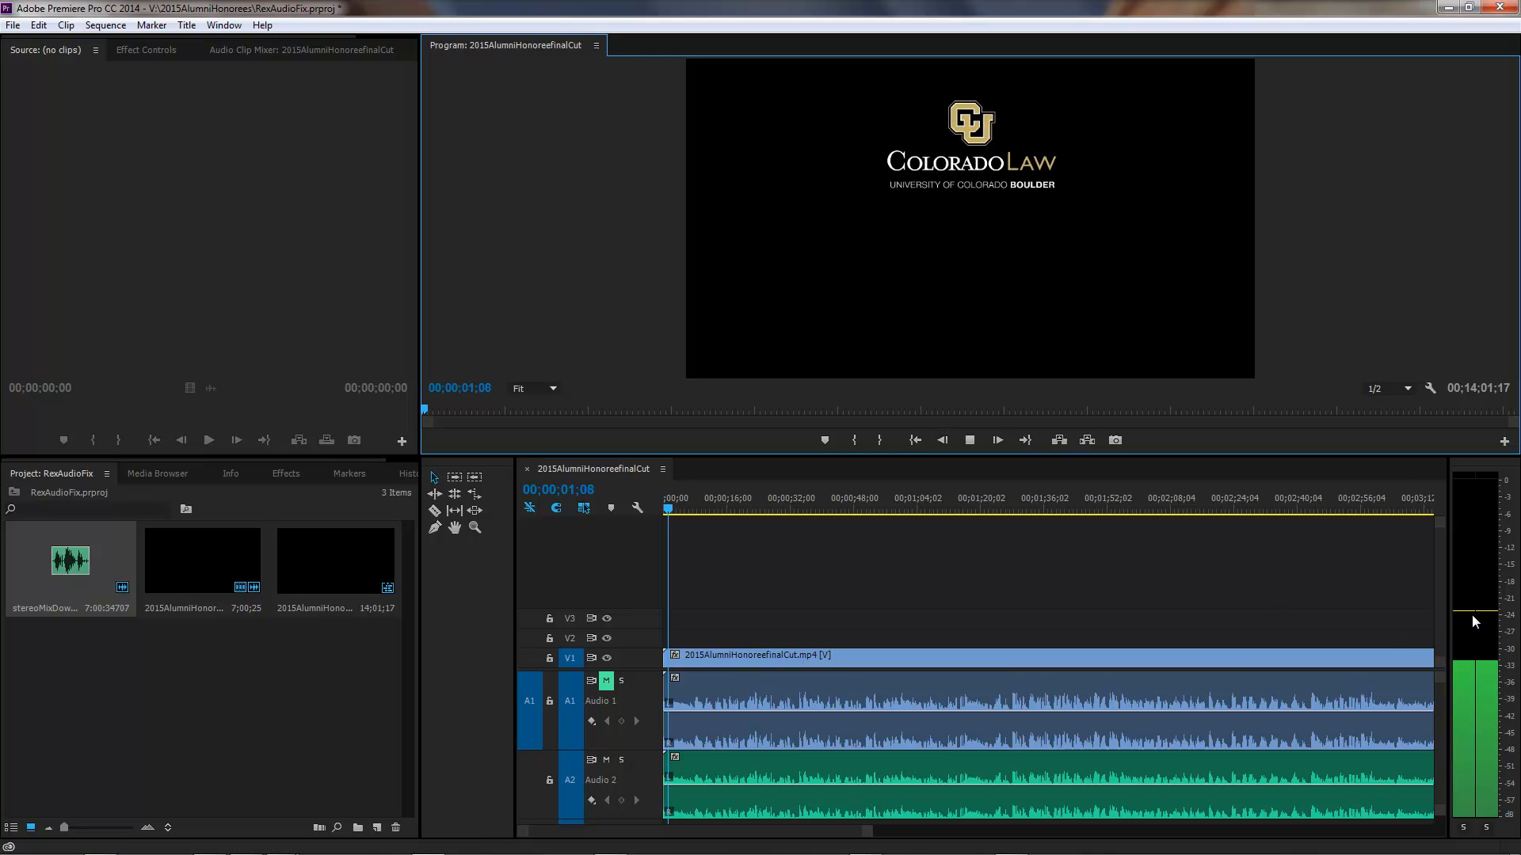
left_click(969, 442)
left_click(606, 682)
left_click(605, 762)
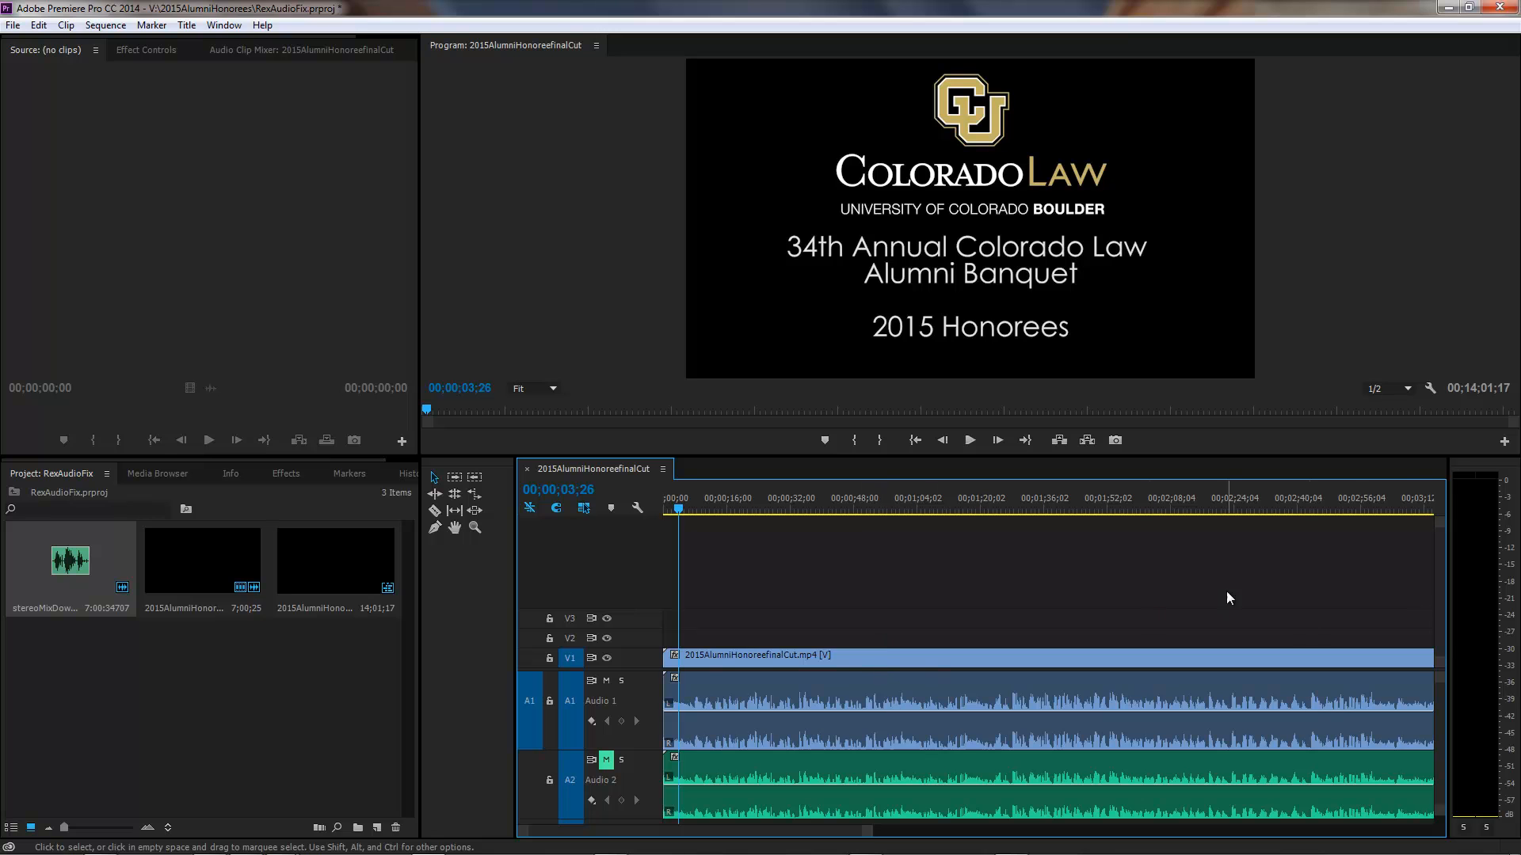
left_click(980, 444)
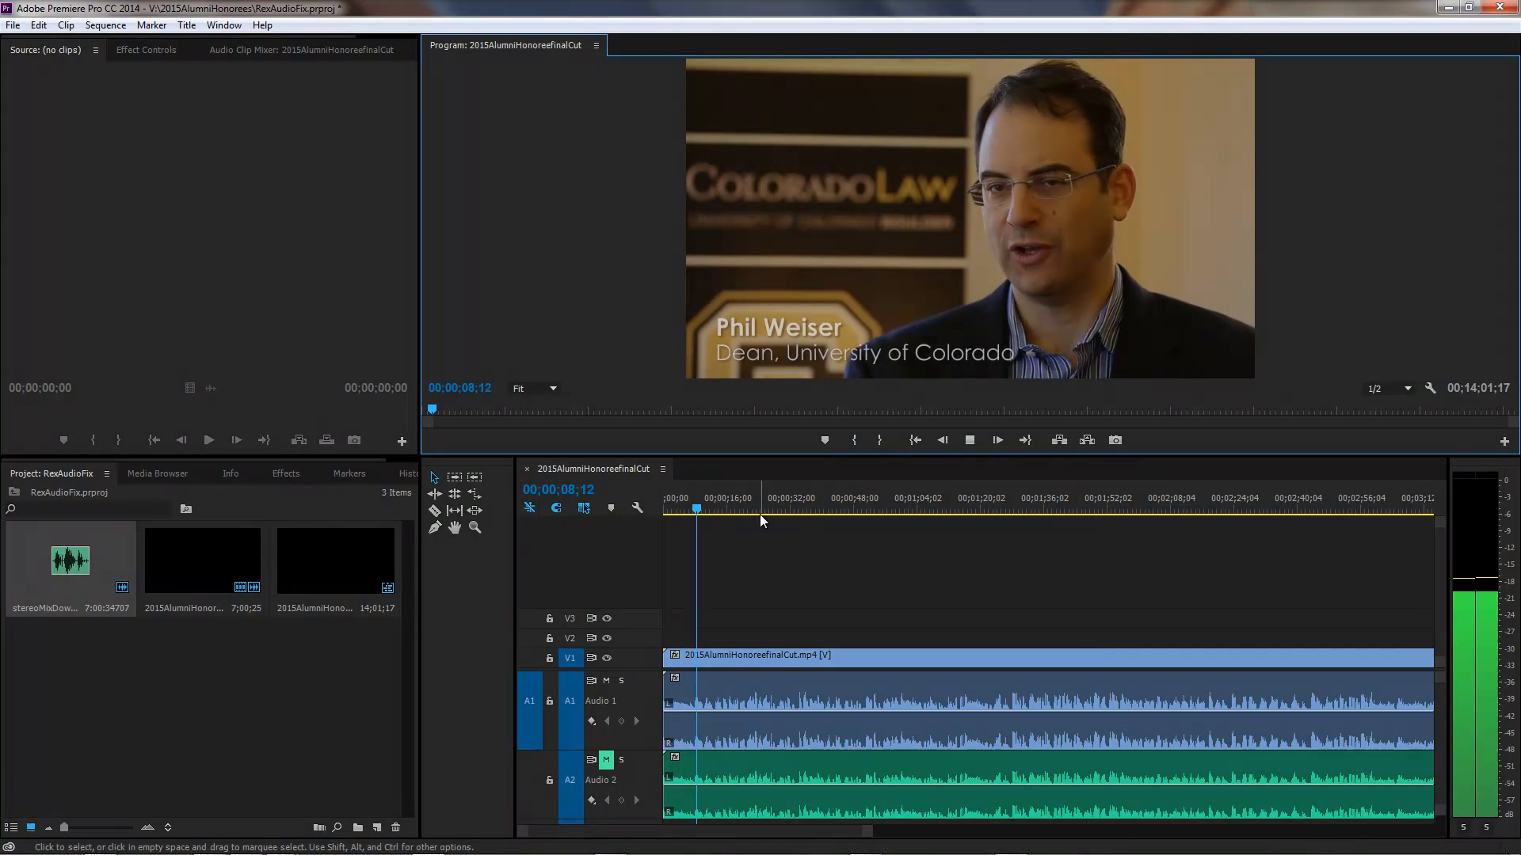
left_click(972, 440)
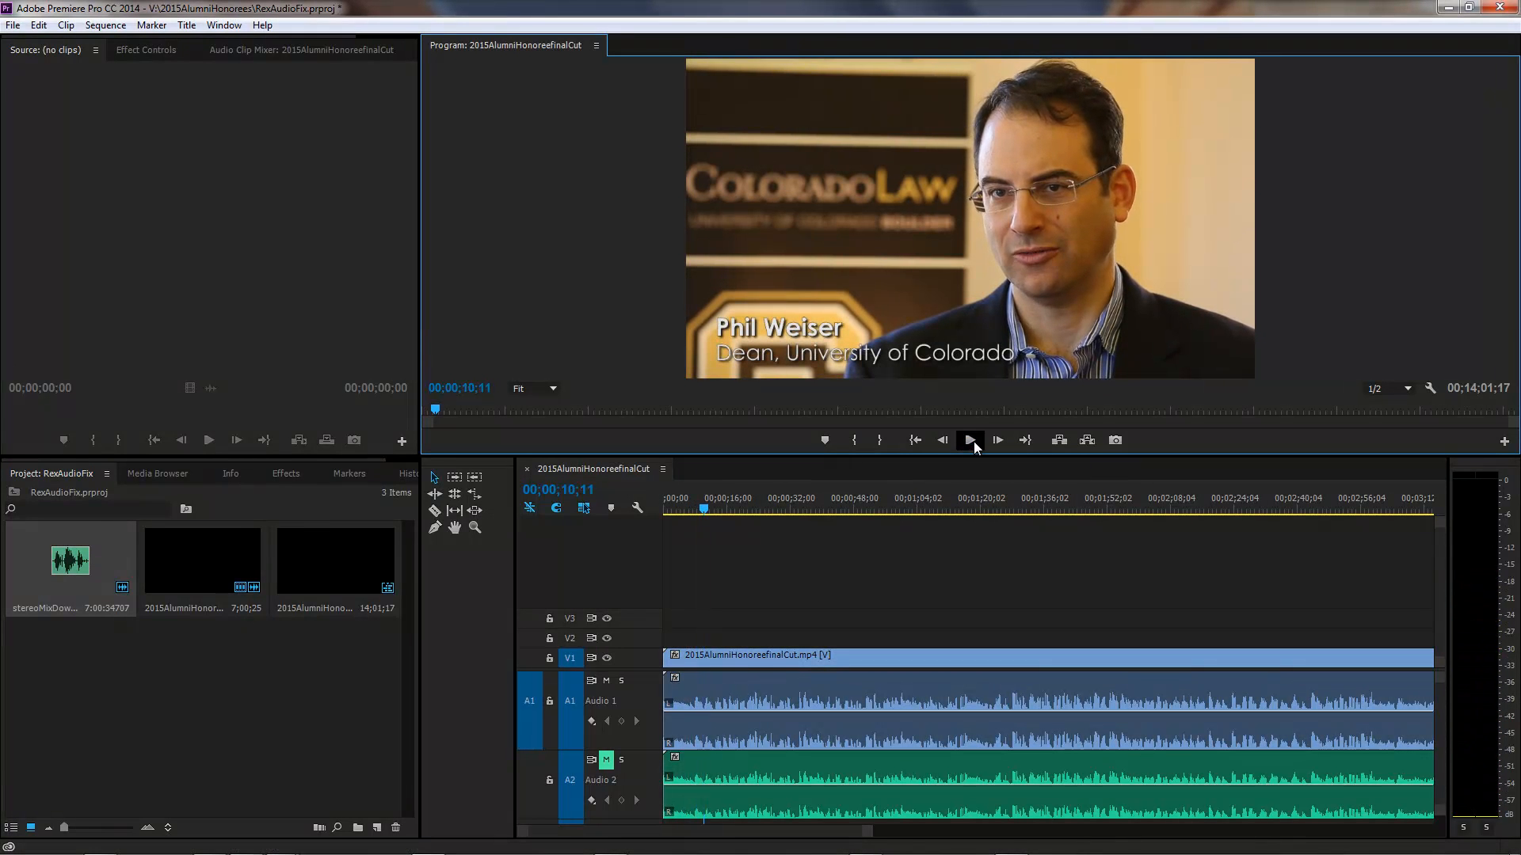
Compare both audio tracks by swapping their mutes during playback, ending with only Audio 1 muted, and return the playhead to the start
left_click(606, 760)
left_click(606, 680)
left_click(973, 446)
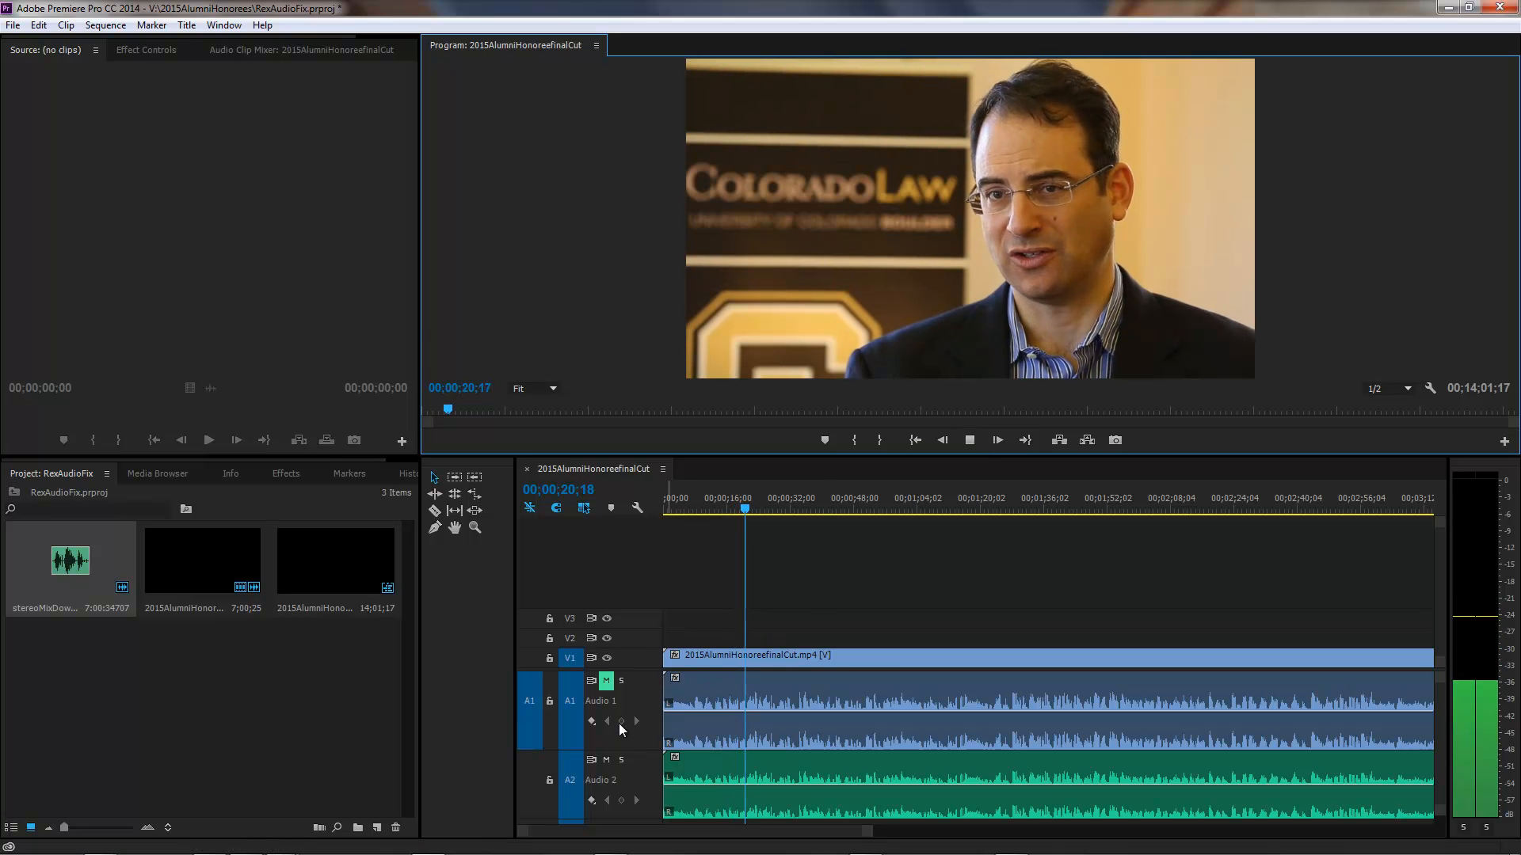
left_click(606, 681)
left_click(605, 759)
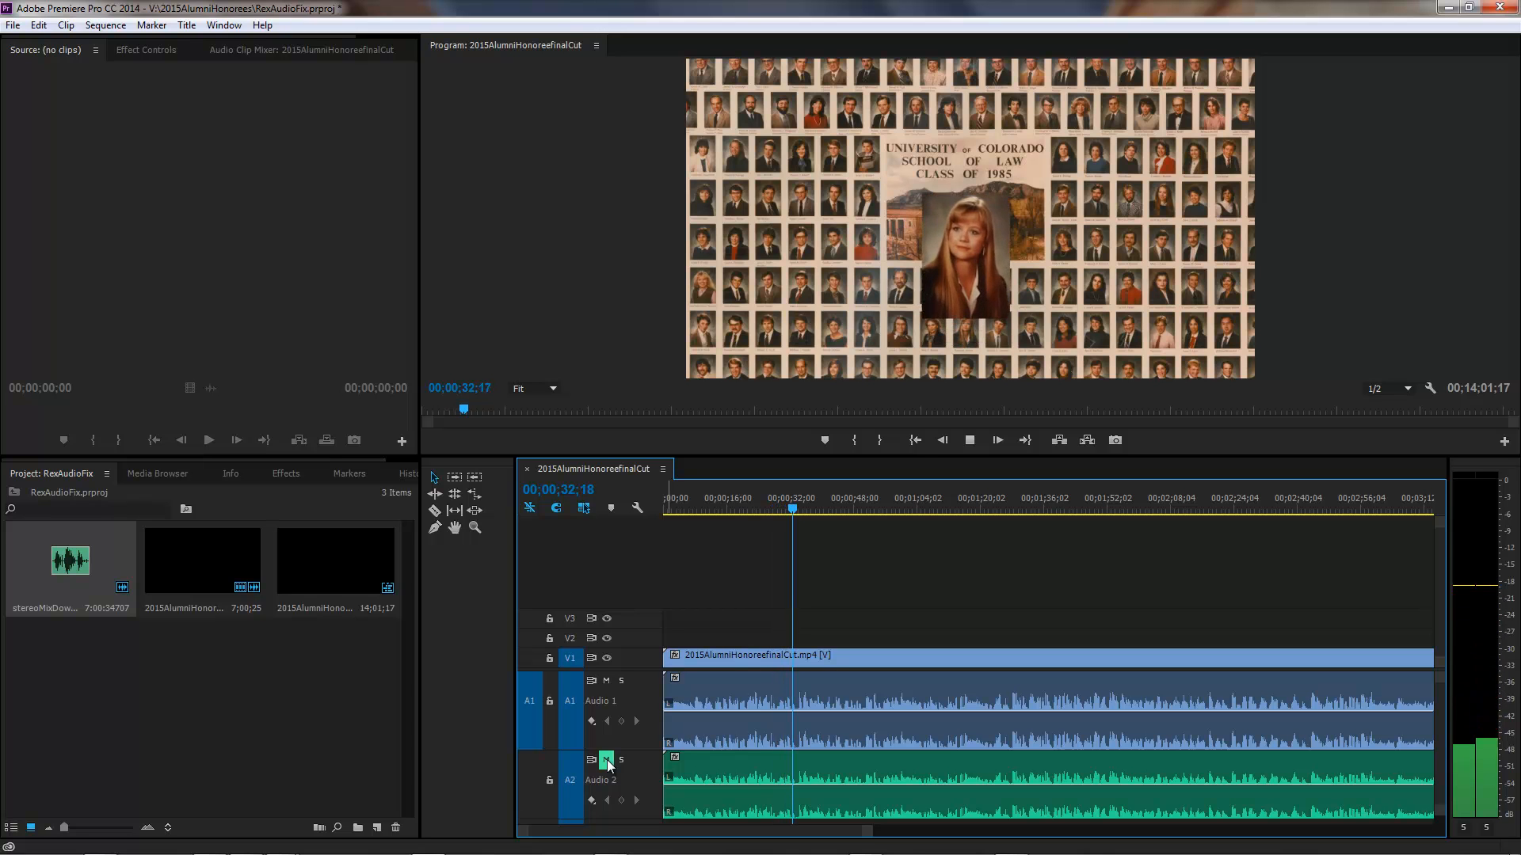
left_click(608, 762)
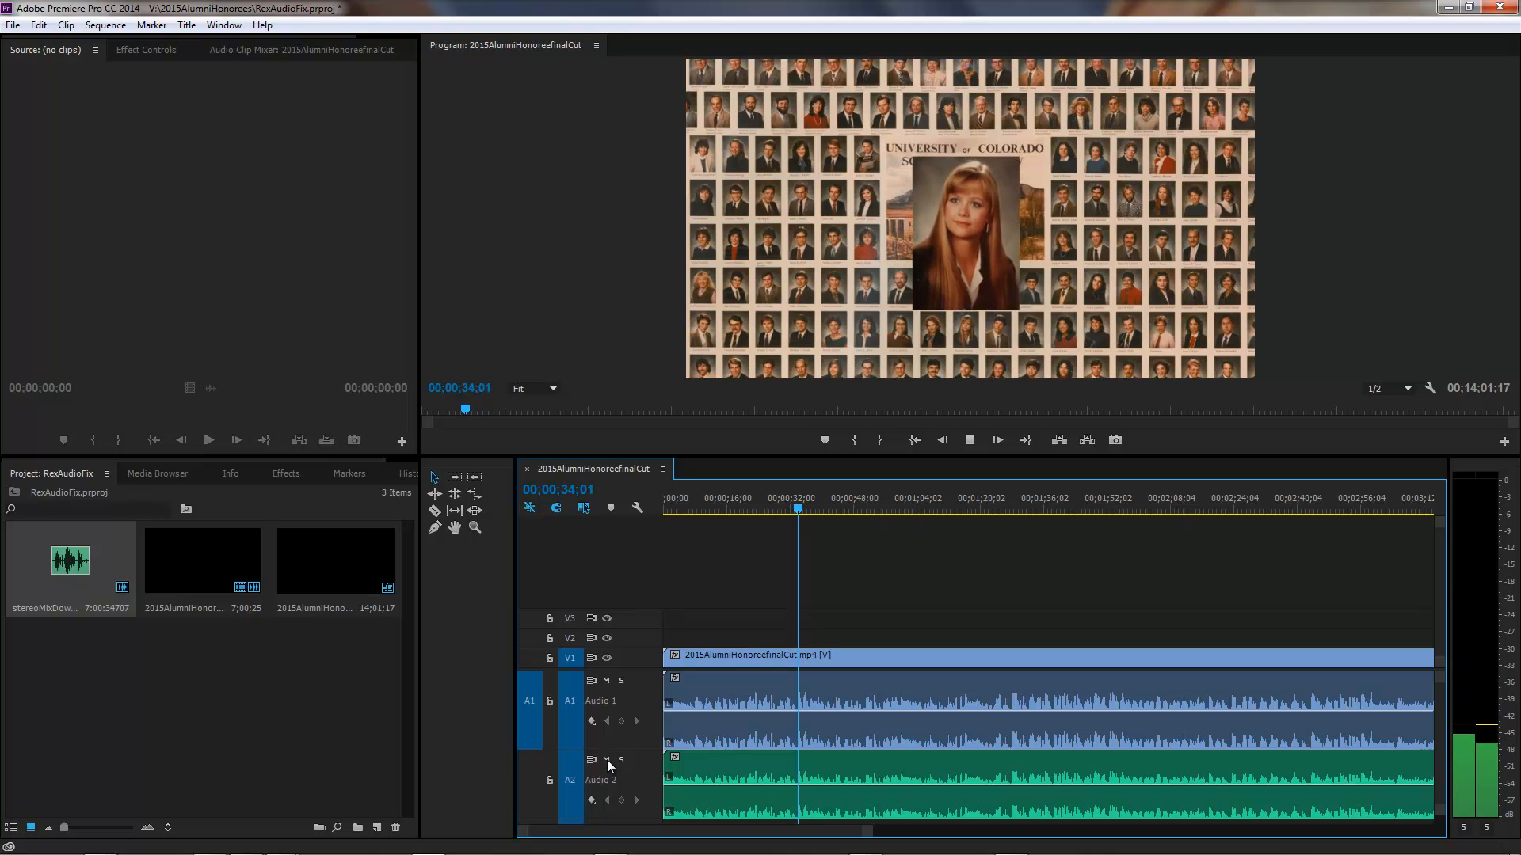
left_click(606, 681)
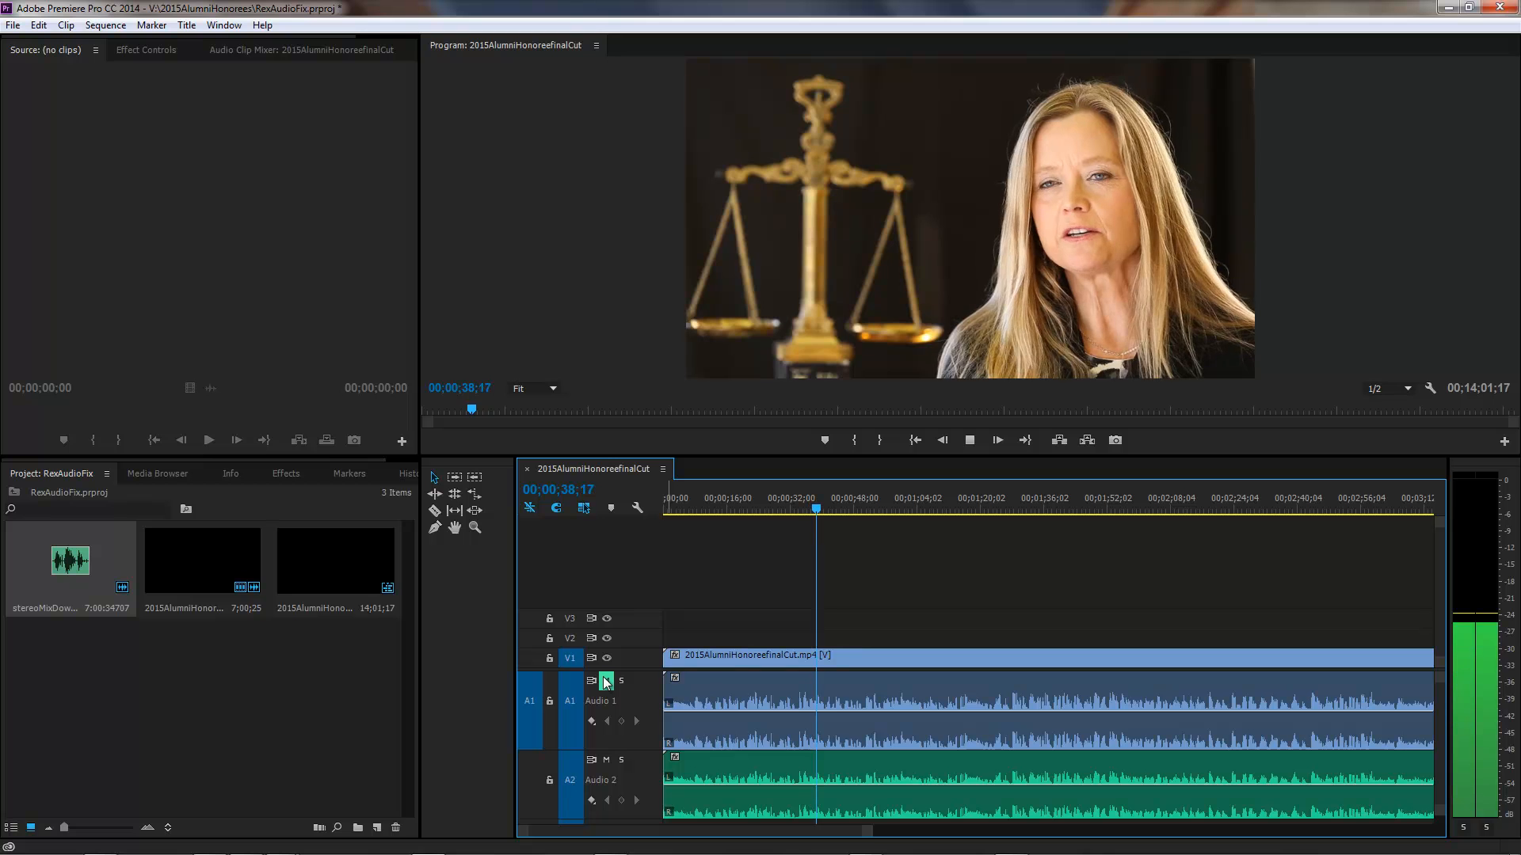
left_click(970, 441)
left_click_drag(830, 515, 640, 566)
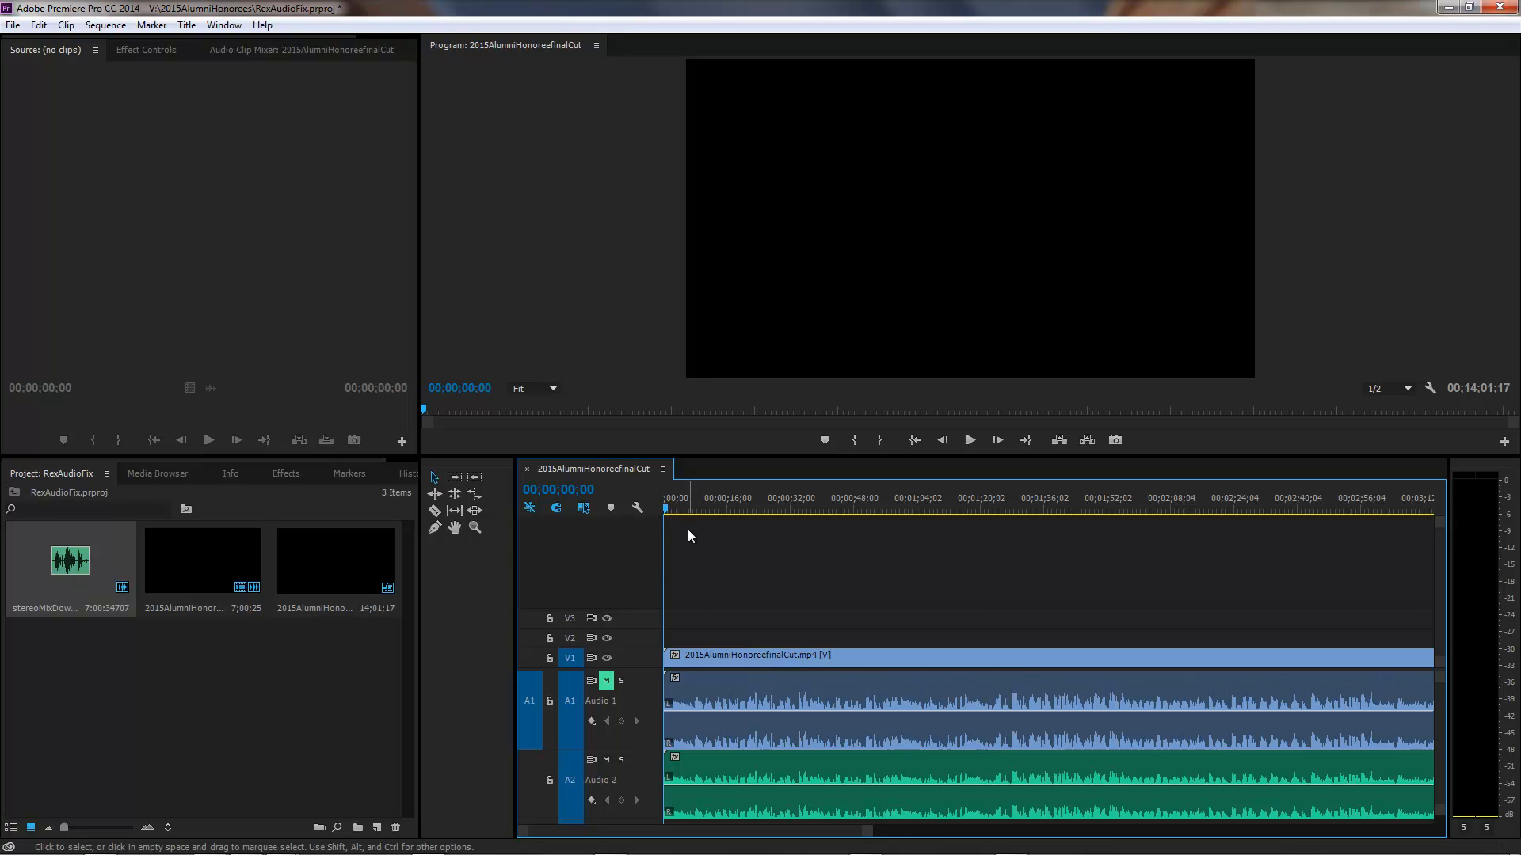
Save the project and enlarge the Video 1 track to show its clip thumbnail
key("ctrl+s")
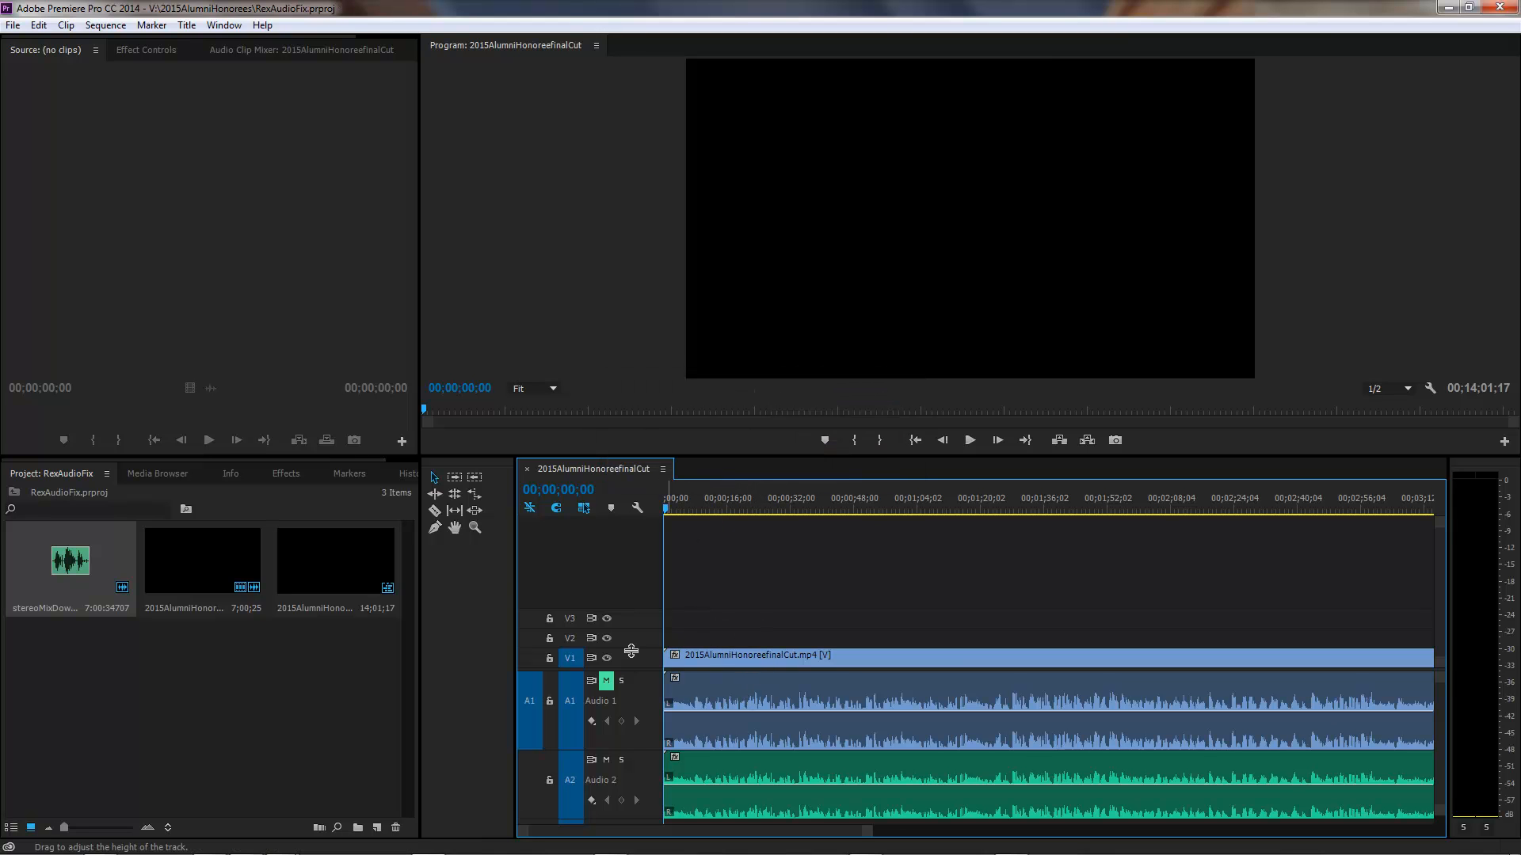
left_click_drag(631, 646, 634, 590)
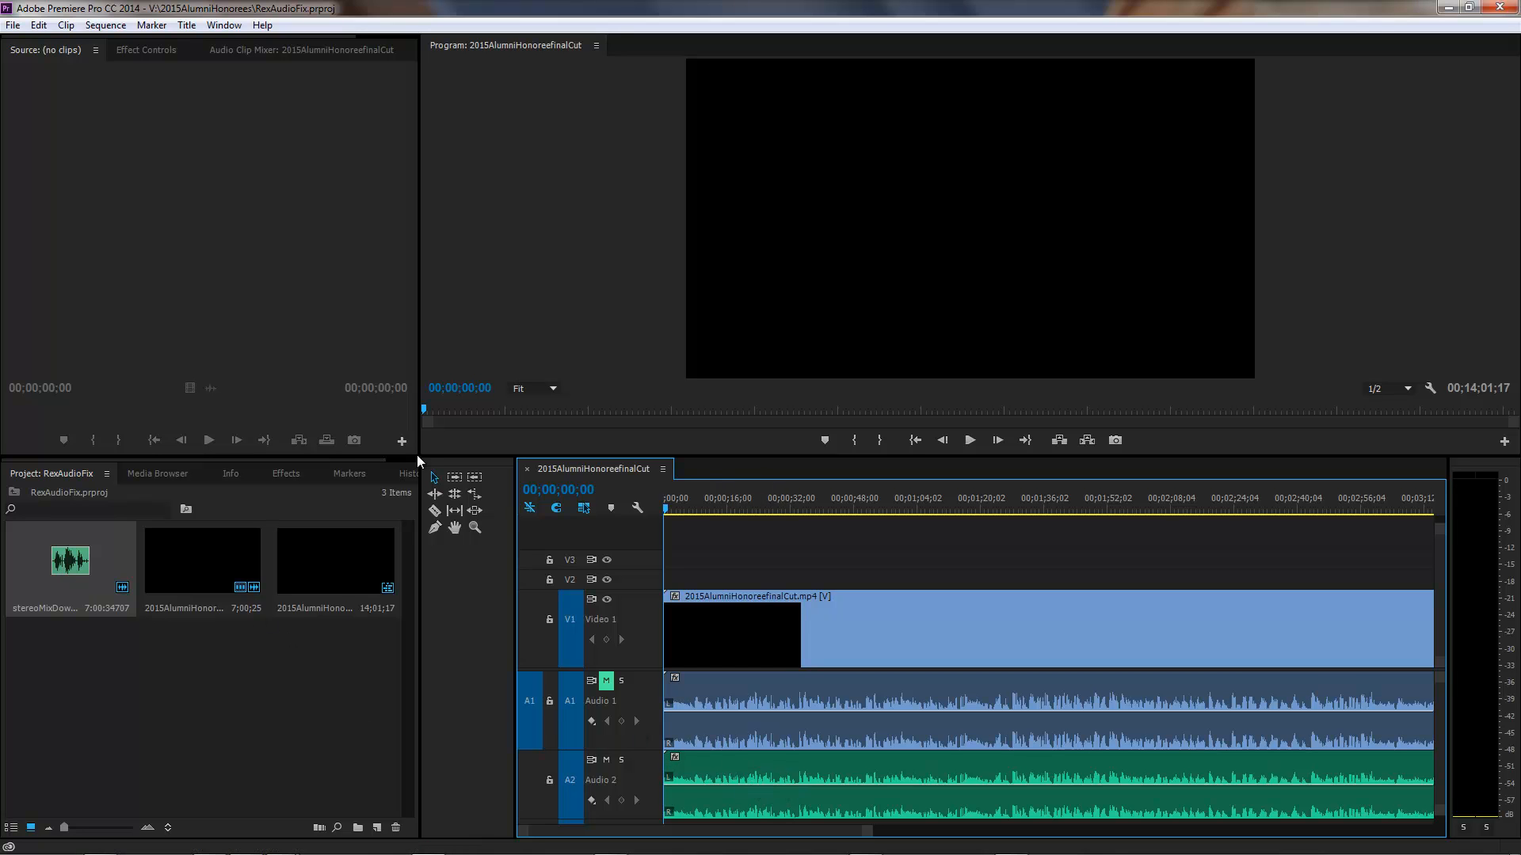
left_click_drag(671, 517, 490, 488)
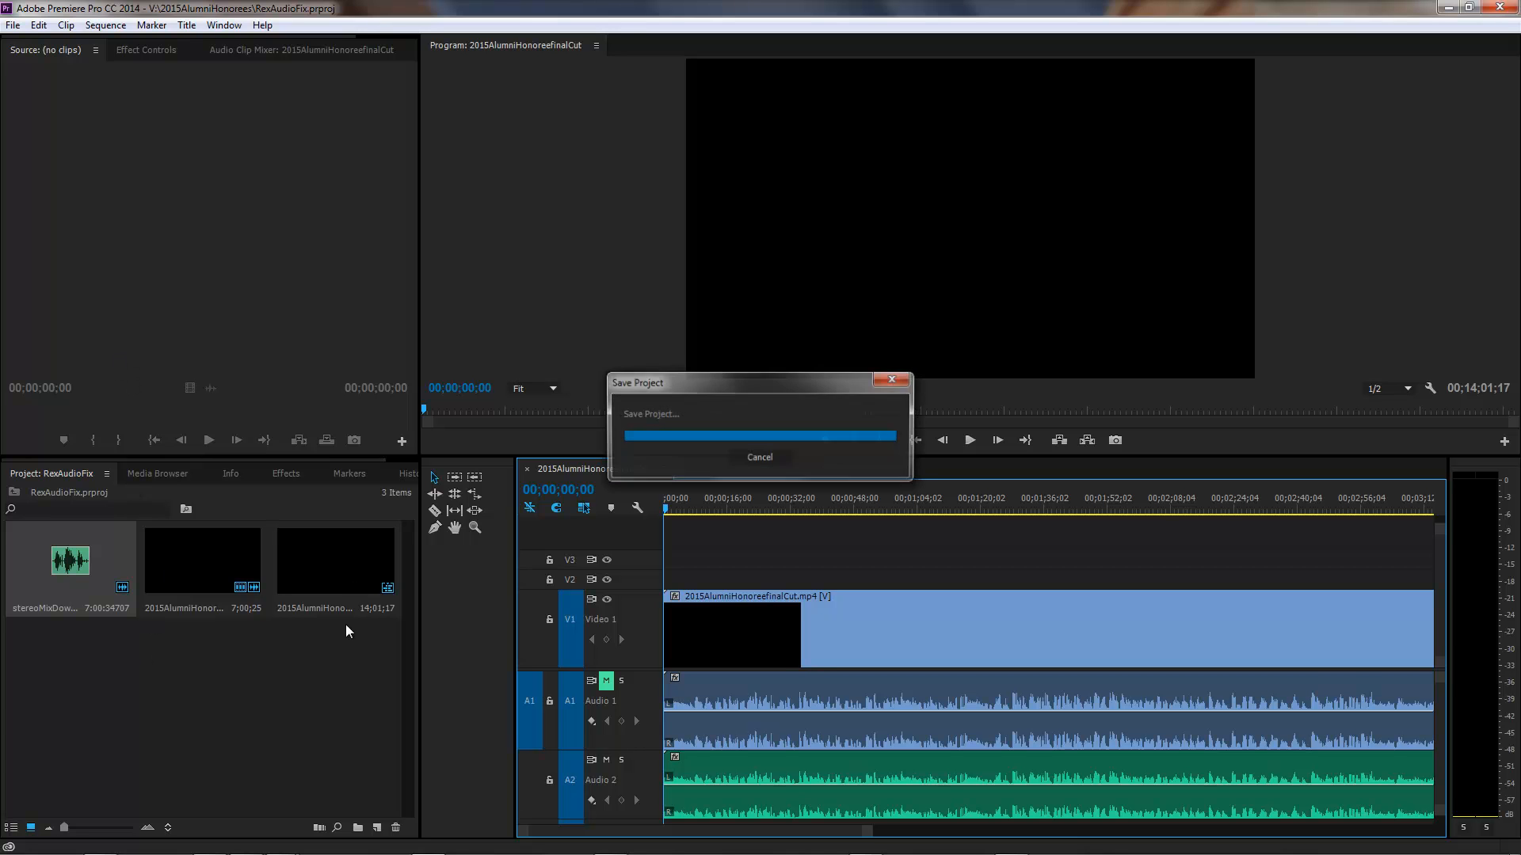
Open the media export settings for the sequence and choose the RoughCuts folder as the output location
left_click(13, 25)
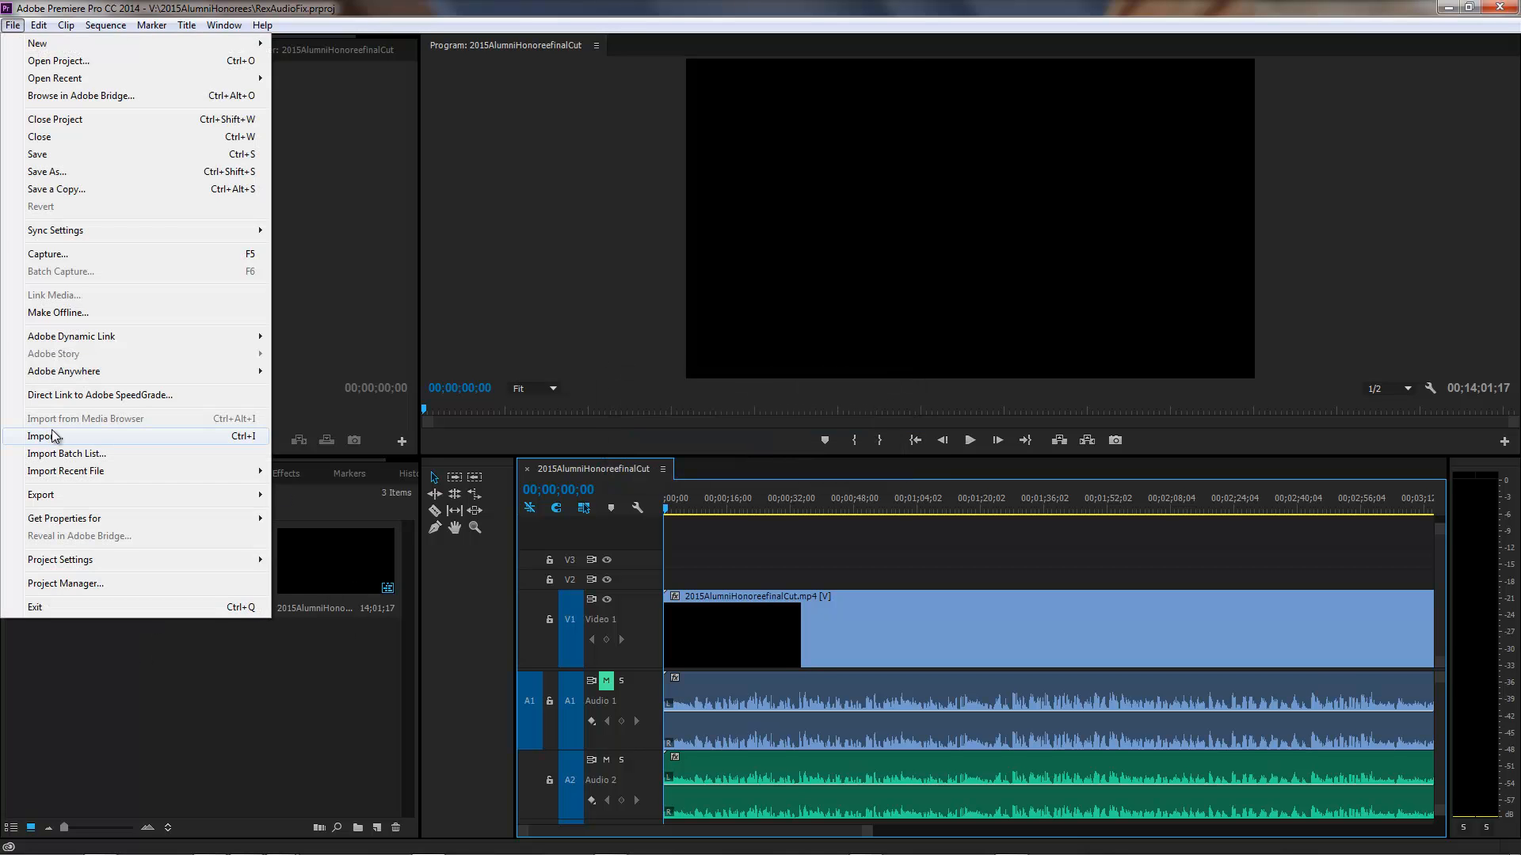
mouse_move(261, 473)
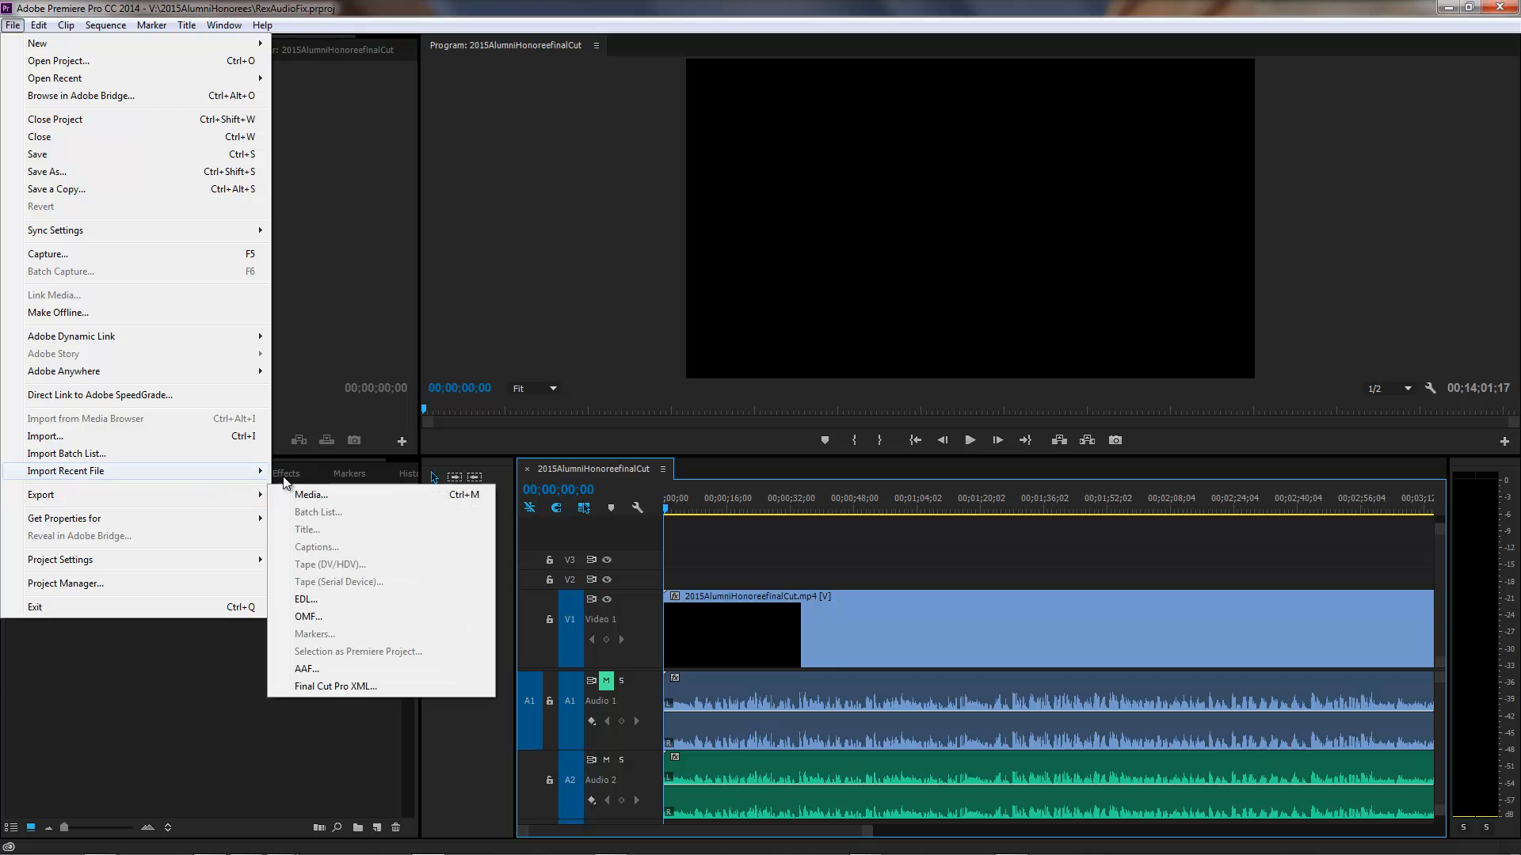
left_click(326, 497)
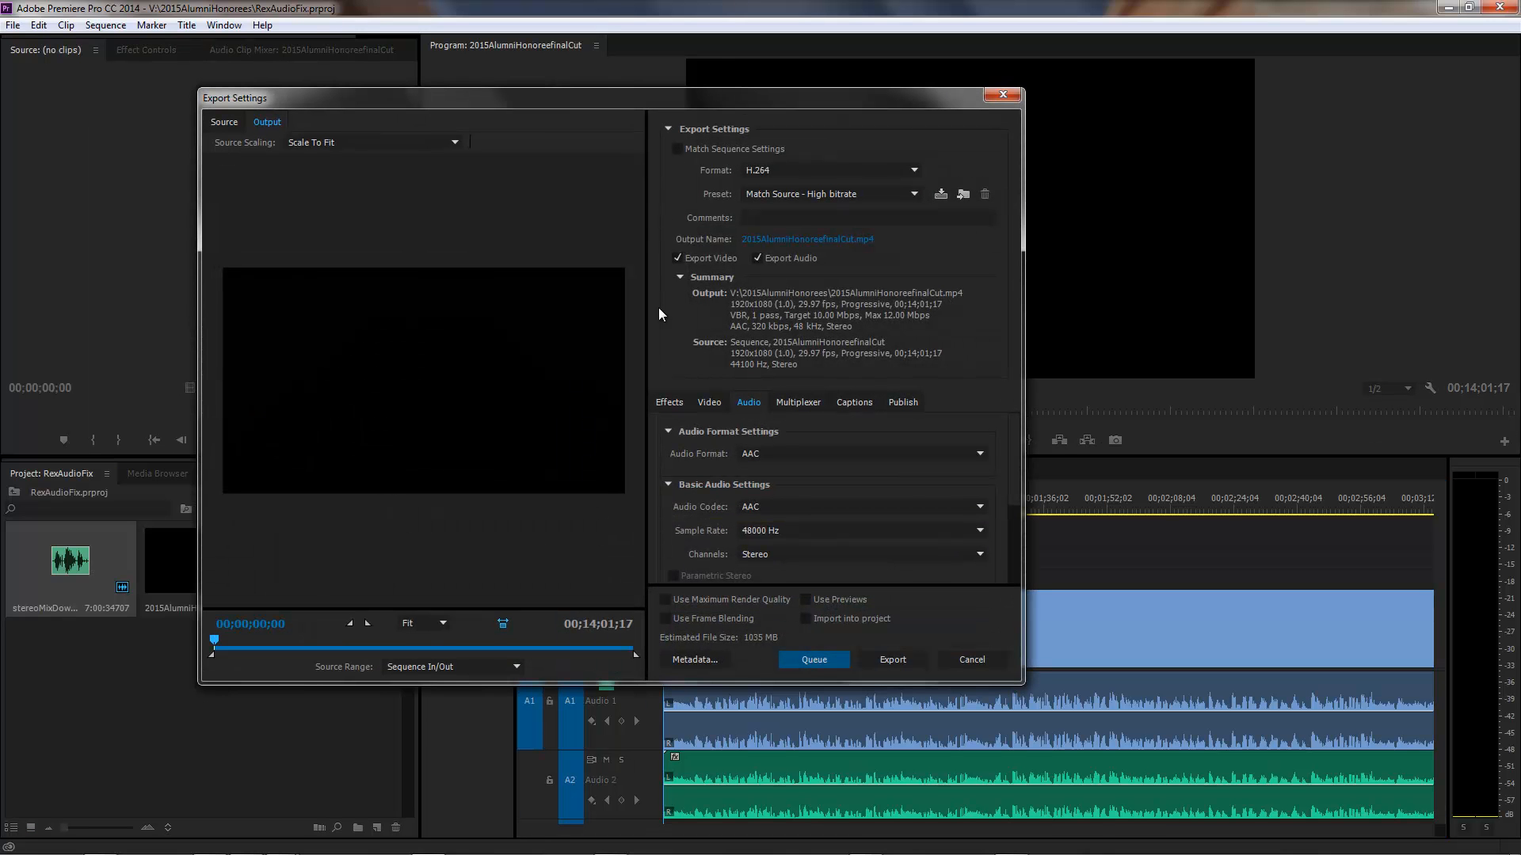
left_click(848, 240)
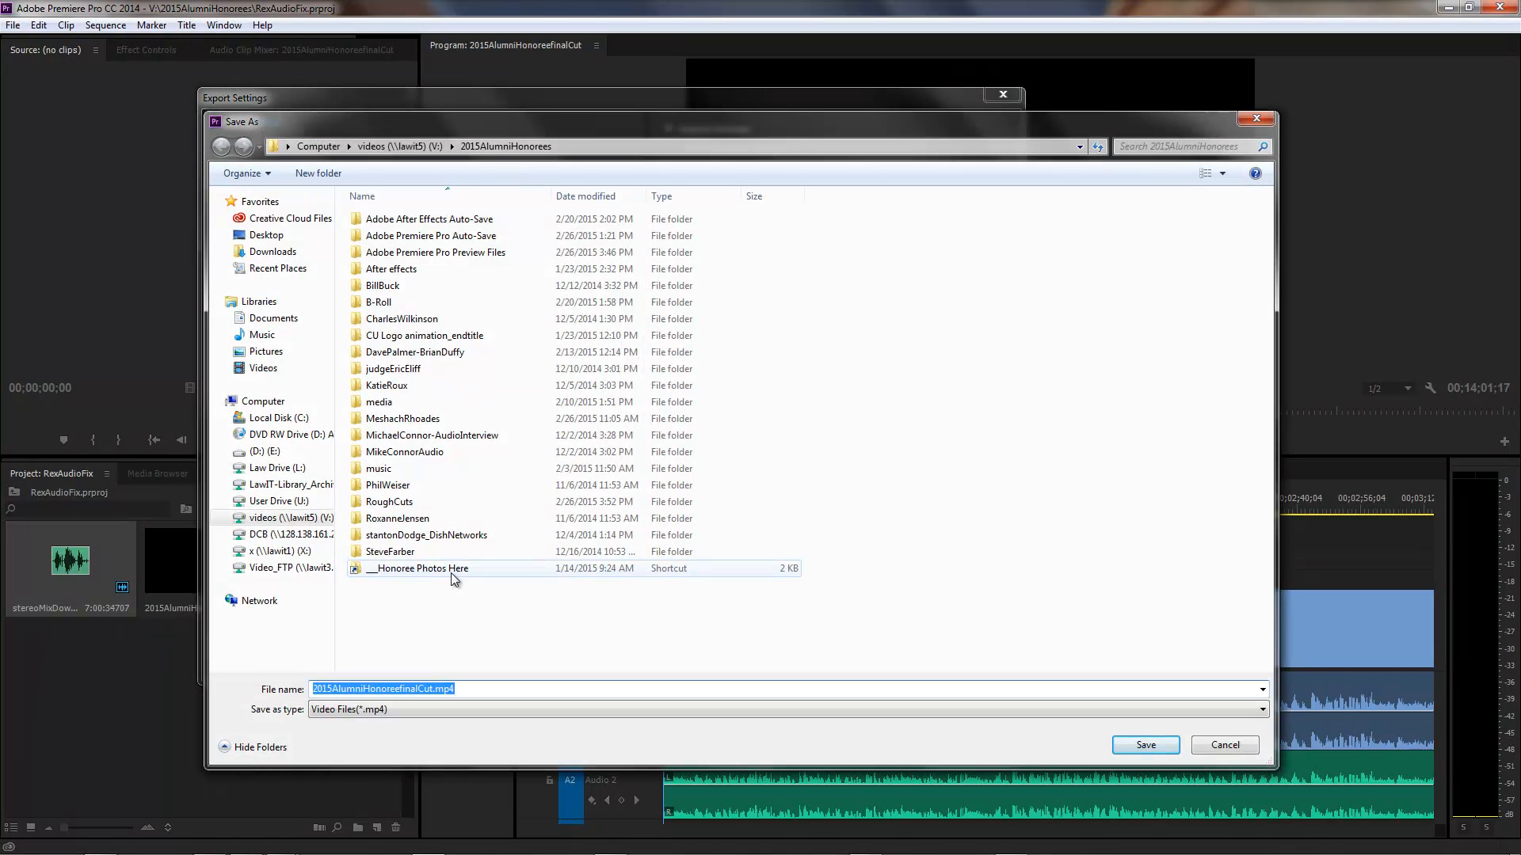
double_click(406, 504)
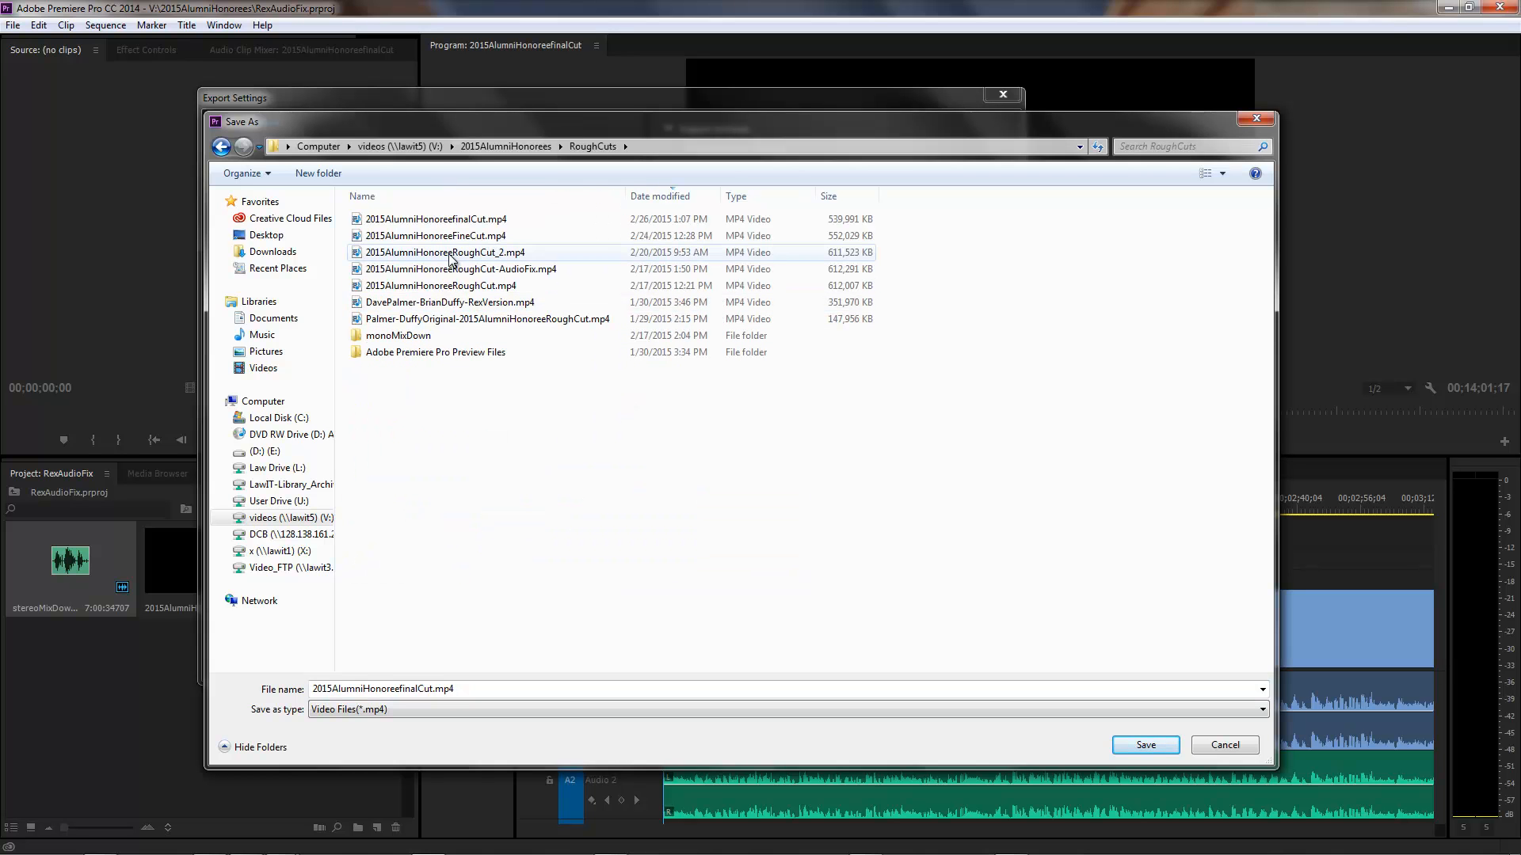
Name the export file 2015AlumniHonoreefinalCutAudioFix.mp4 and save the output name
left_click(467, 222)
left_click(420, 690)
double_click(420, 691)
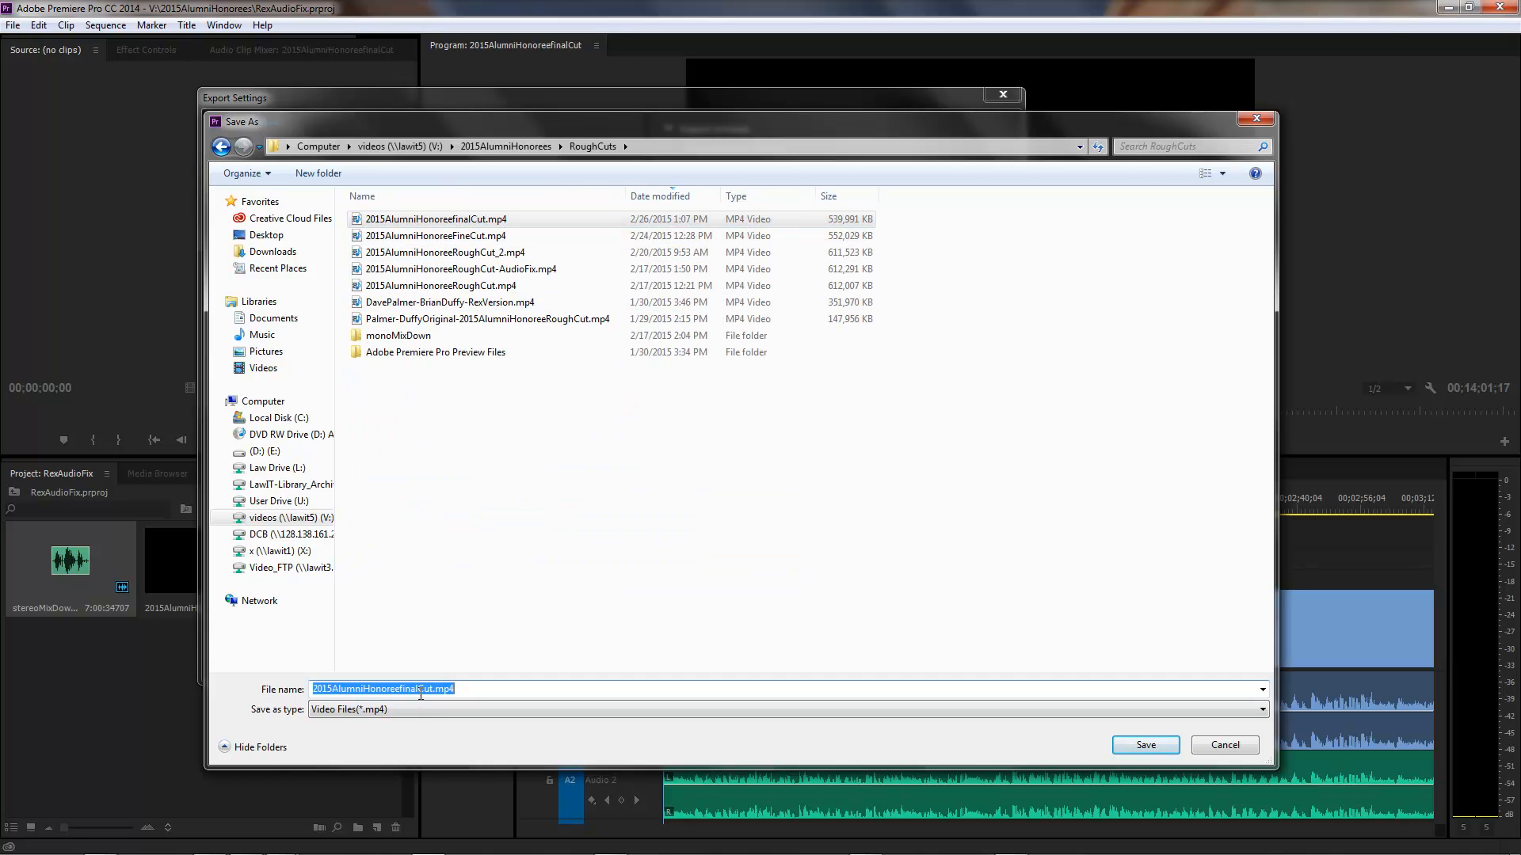
left_click(435, 688)
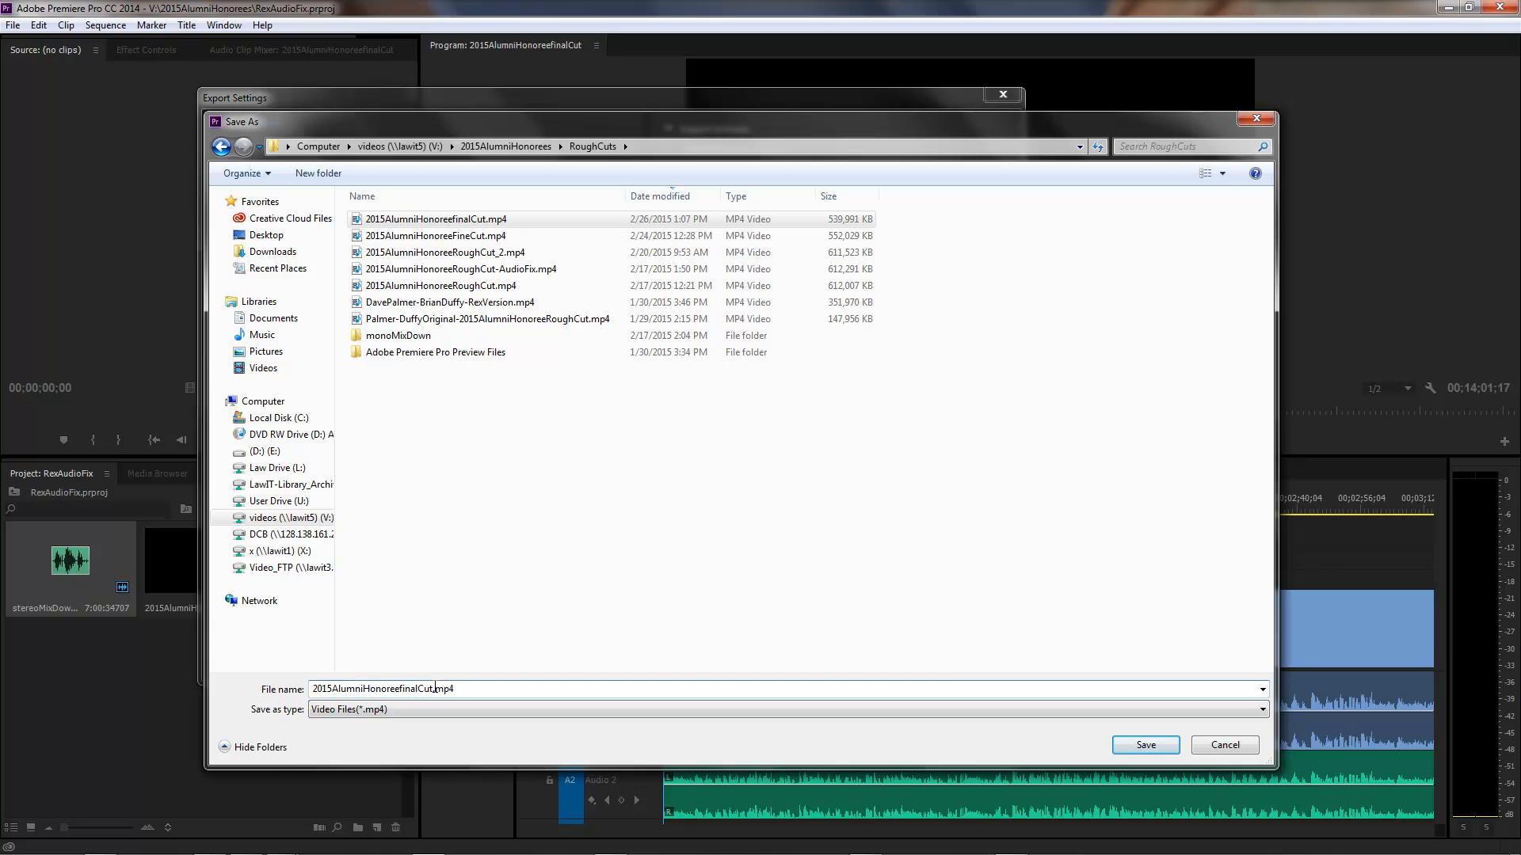
type("2")
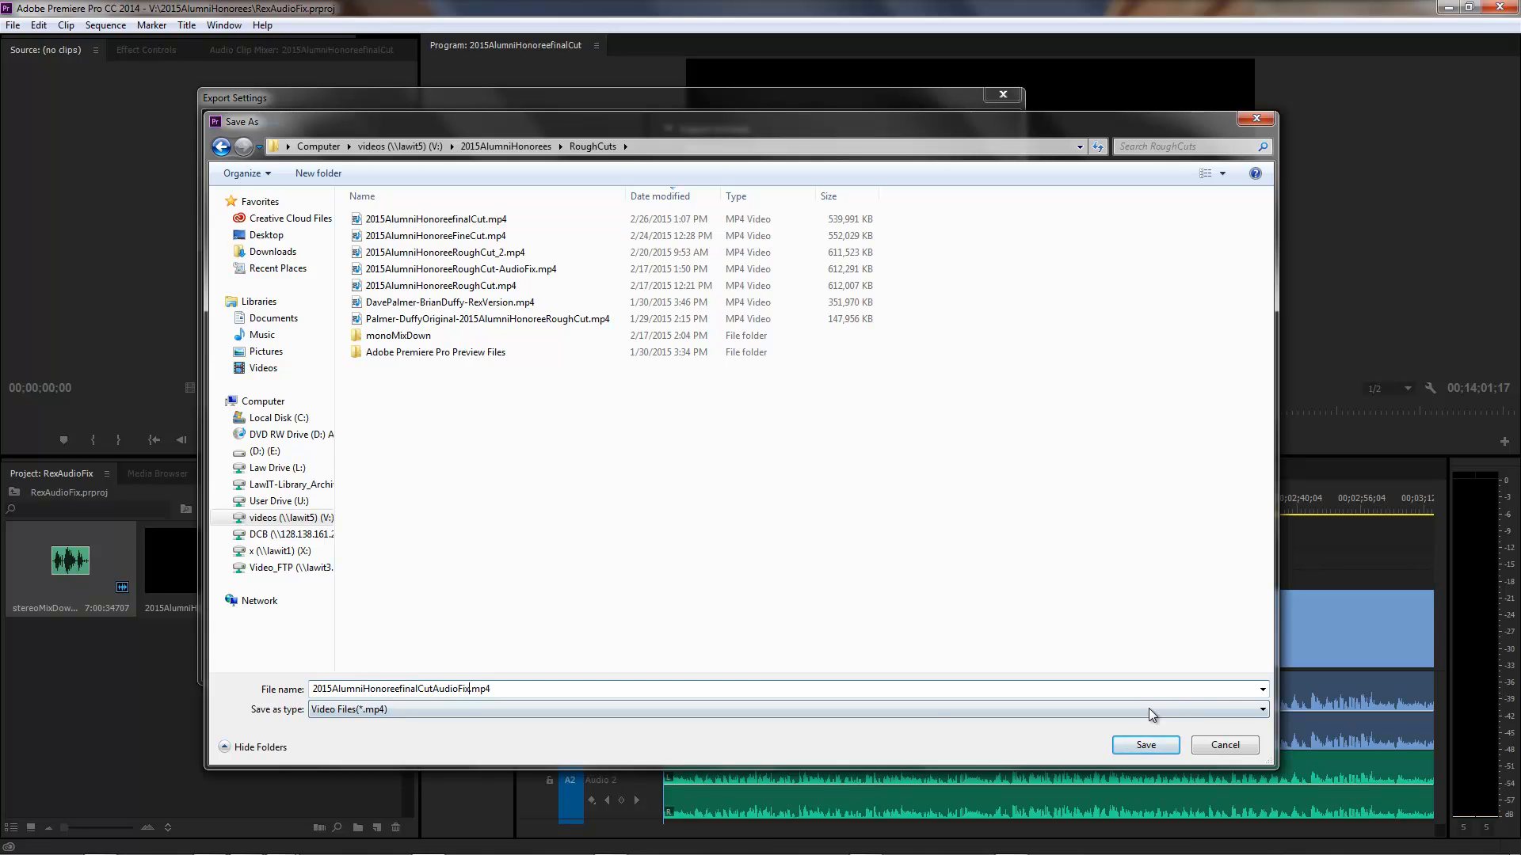
left_click(1146, 746)
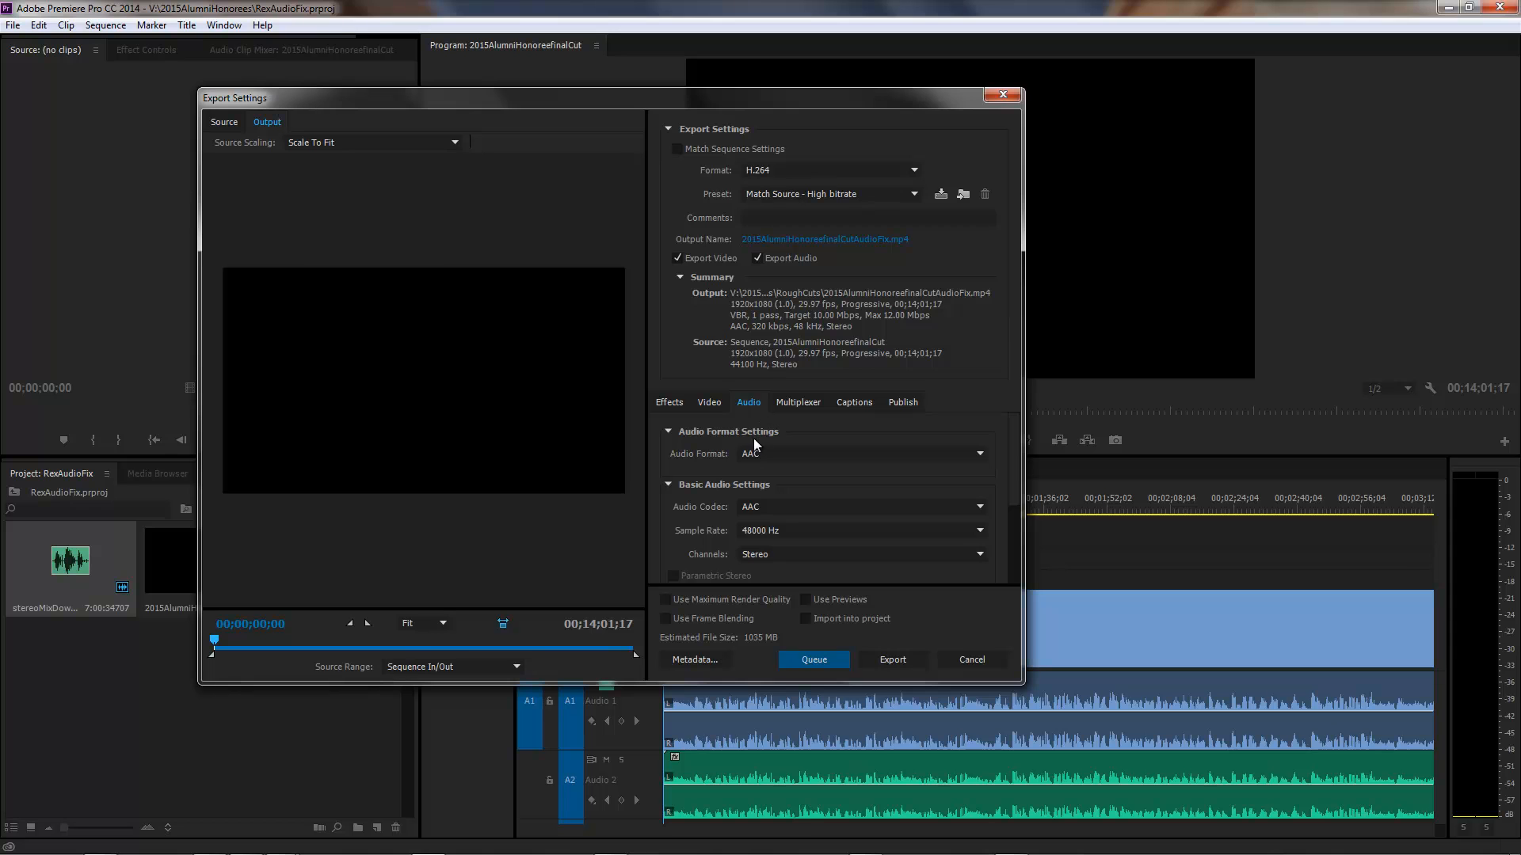
Review the audio format, codec, sample rate and channel options in the export settings
left_click_drag(1012, 450, 1012, 458)
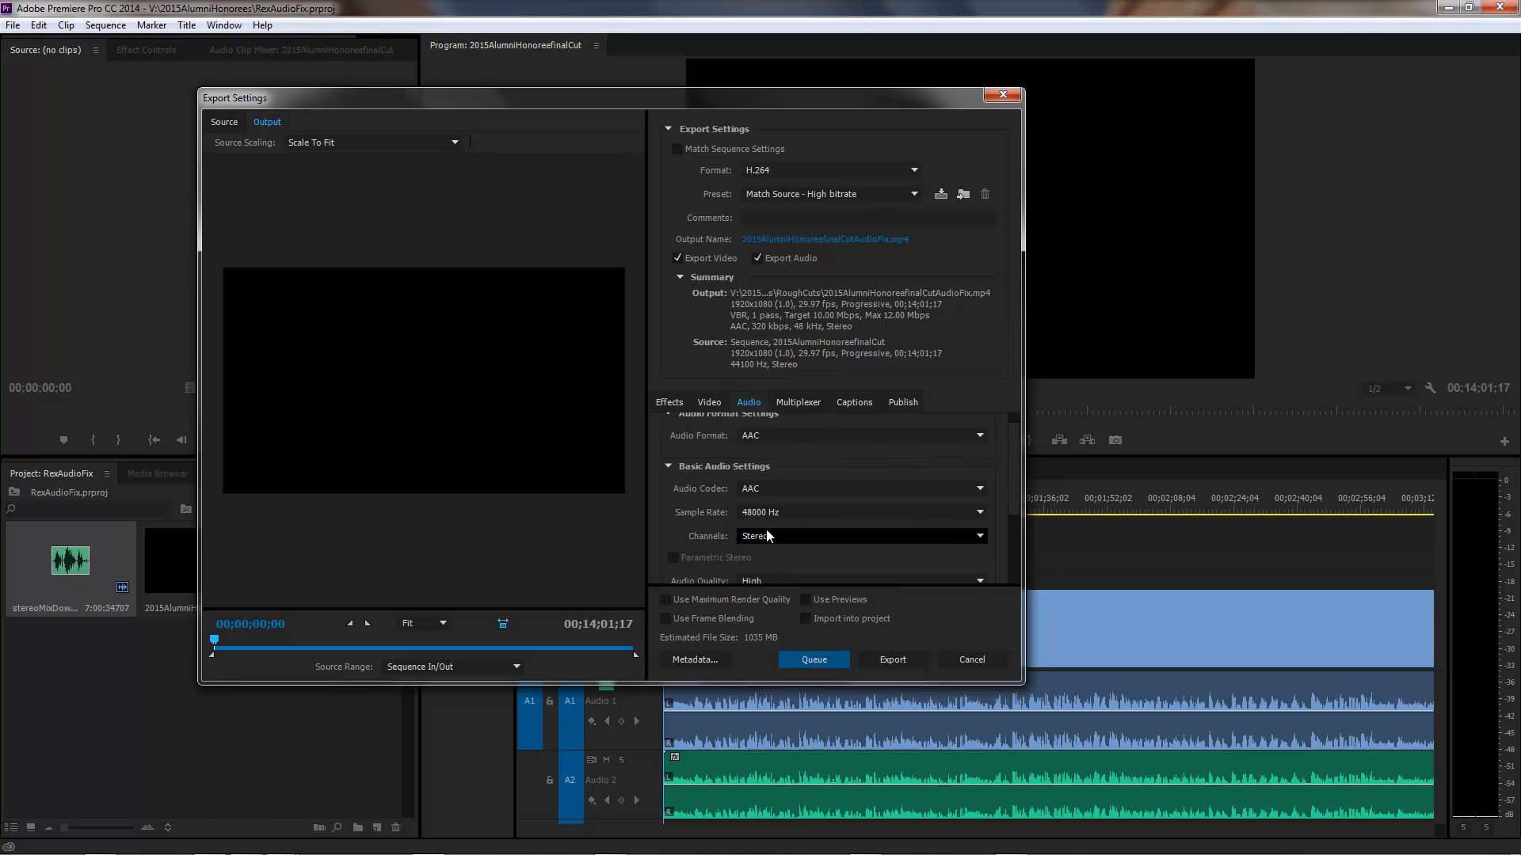
mouse_move(1010, 463)
left_mouse_down()
mouse_move(1005, 539)
mouse_move(1016, 448)
left_mouse_up()
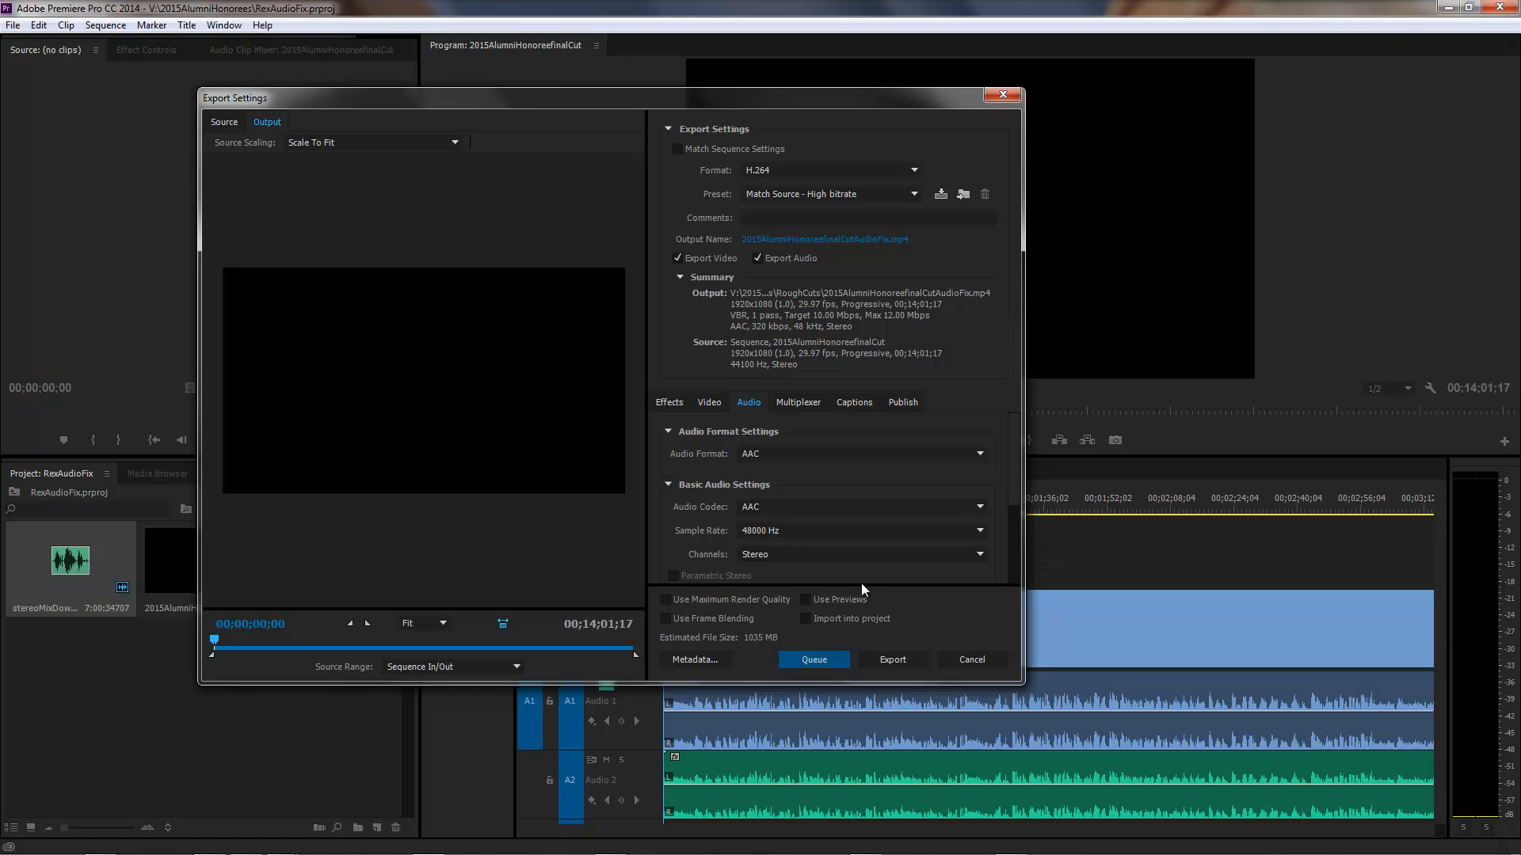
mouse_move(951, 853)
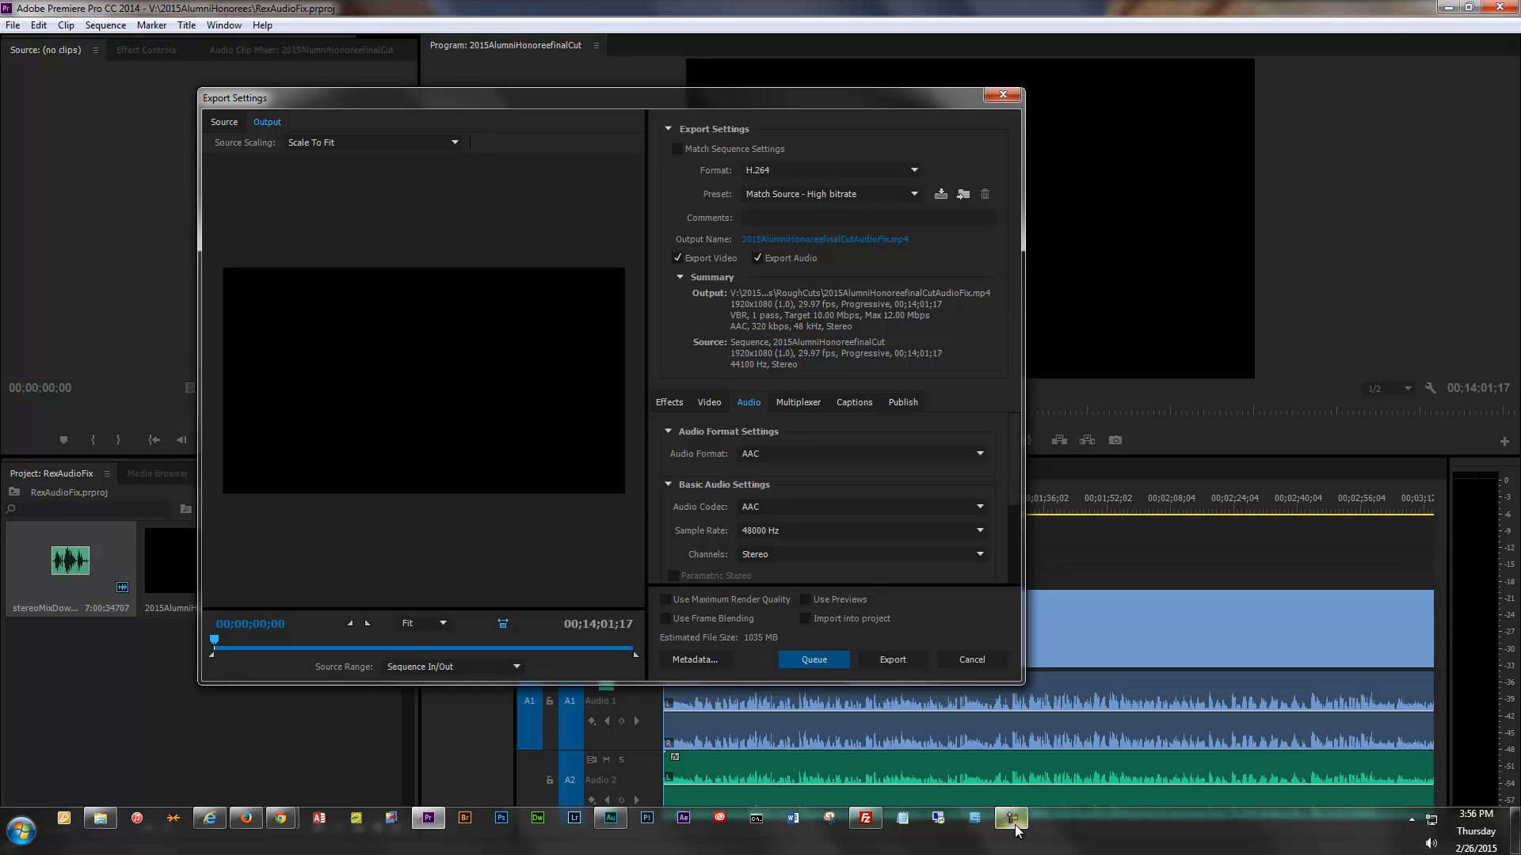